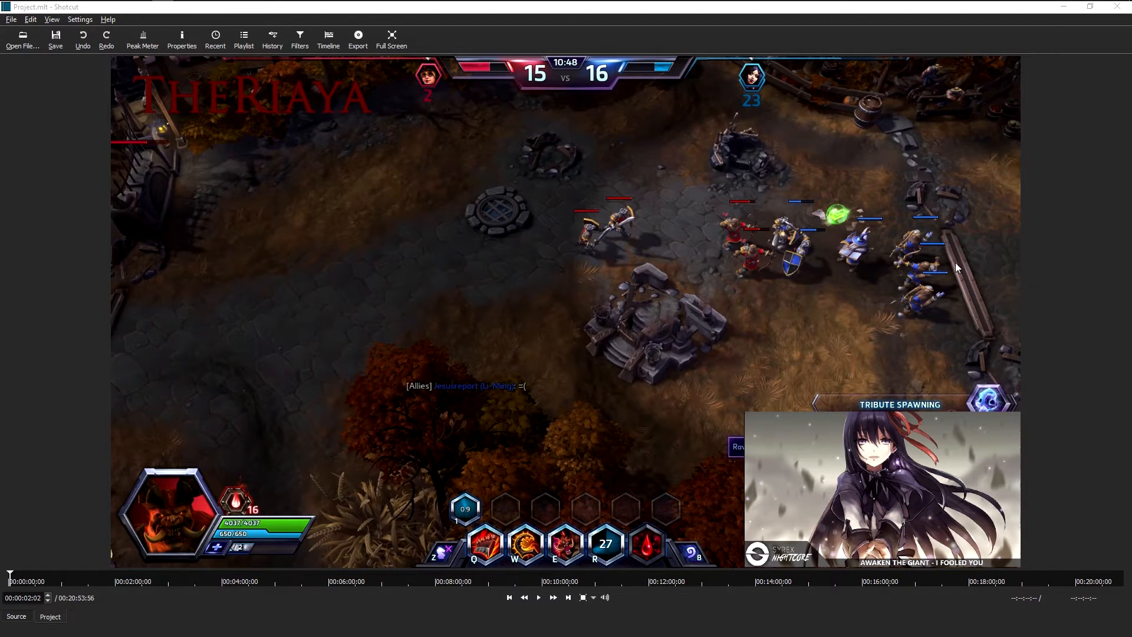
- Display the project timeline, the playlist and the audio peak meter in the workspace
click(44, 616)
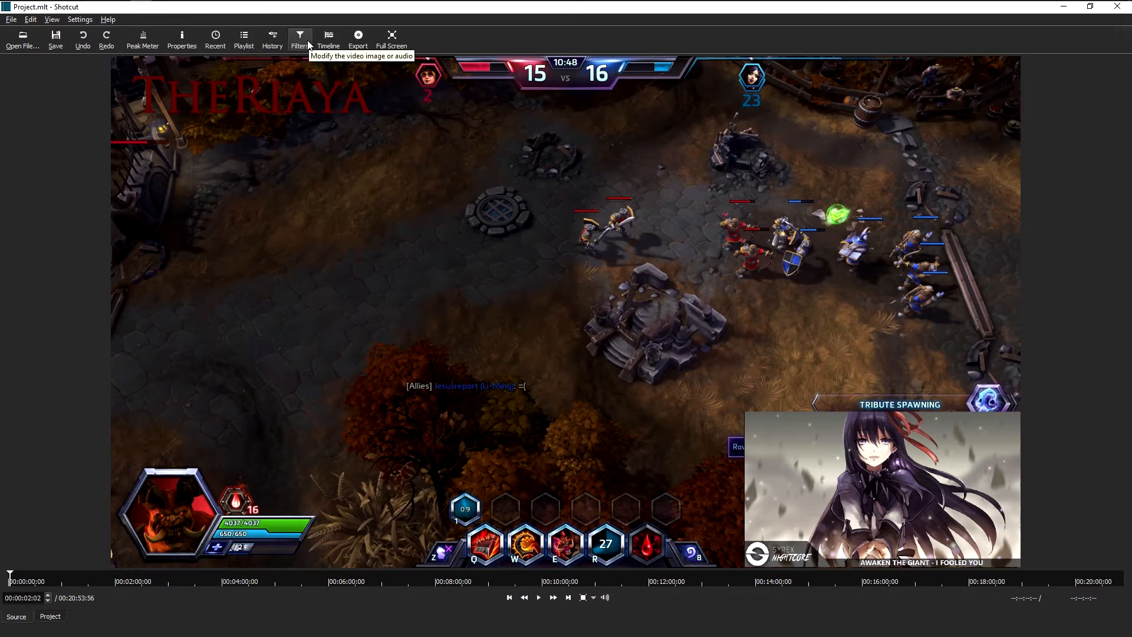
click(328, 40)
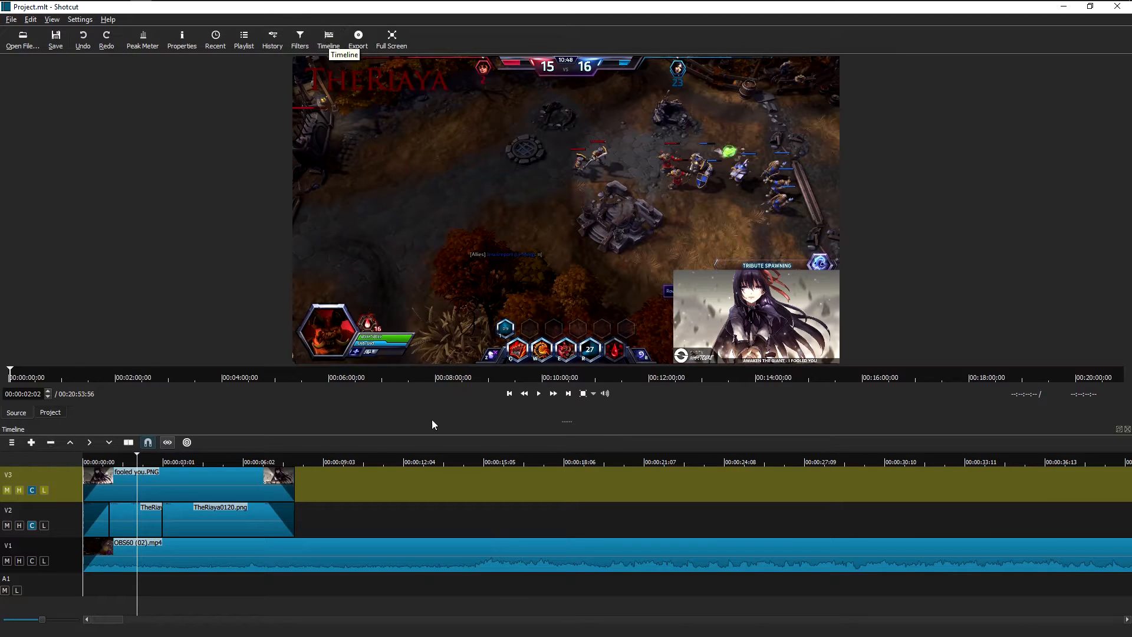
drag(1022, 429, 935, 581)
click(245, 40)
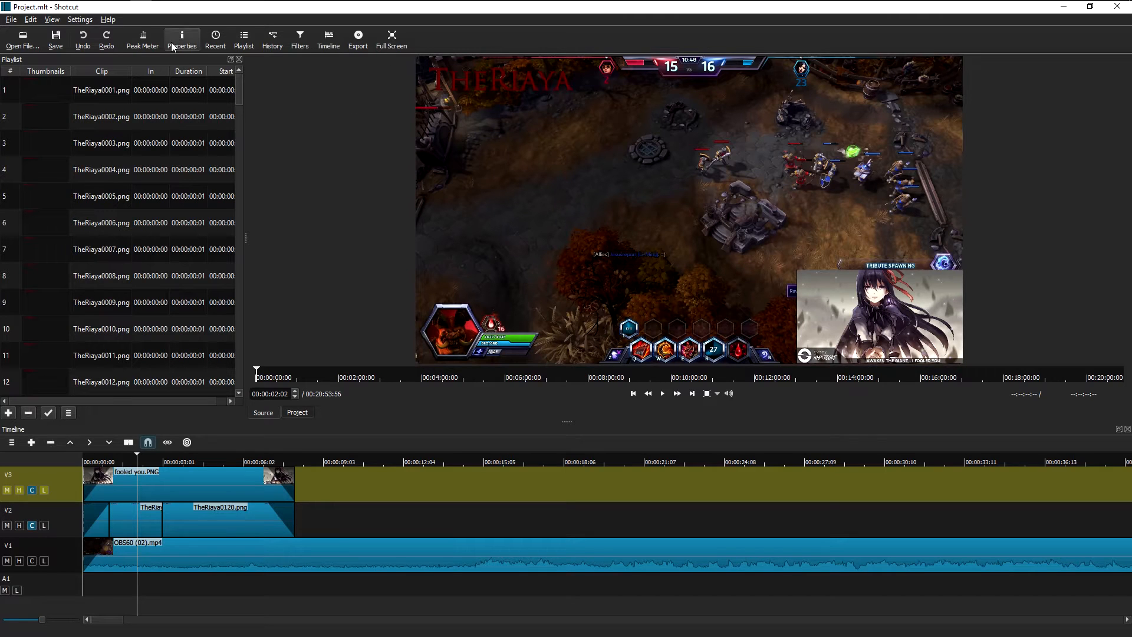
click(140, 44)
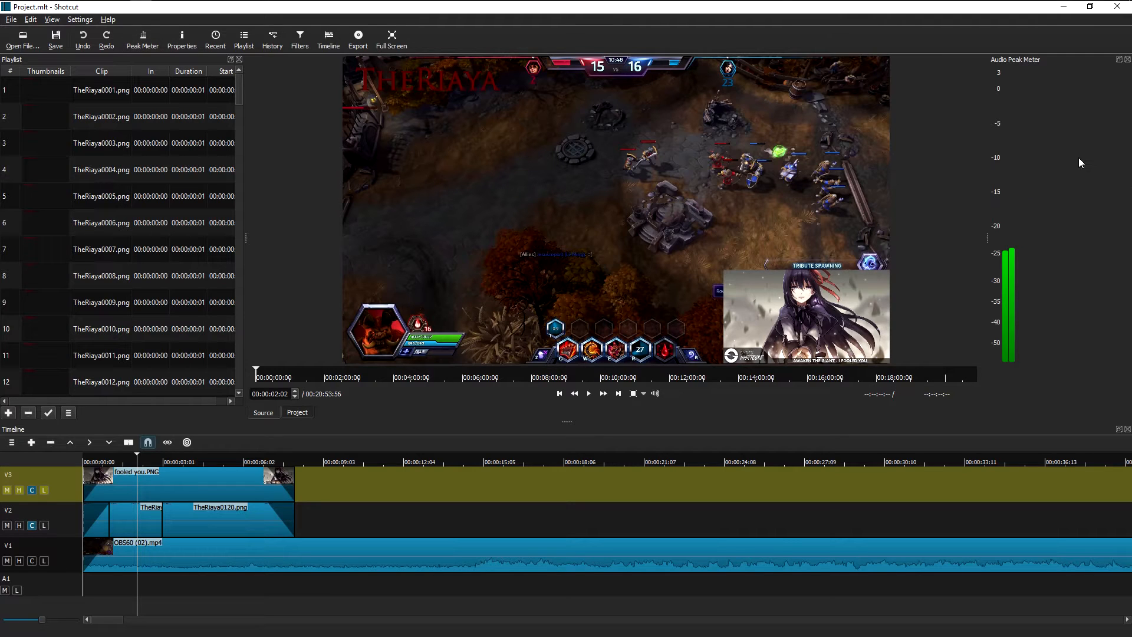
- Show the clip properties in front of the playlist, and display the edit history
click(183, 41)
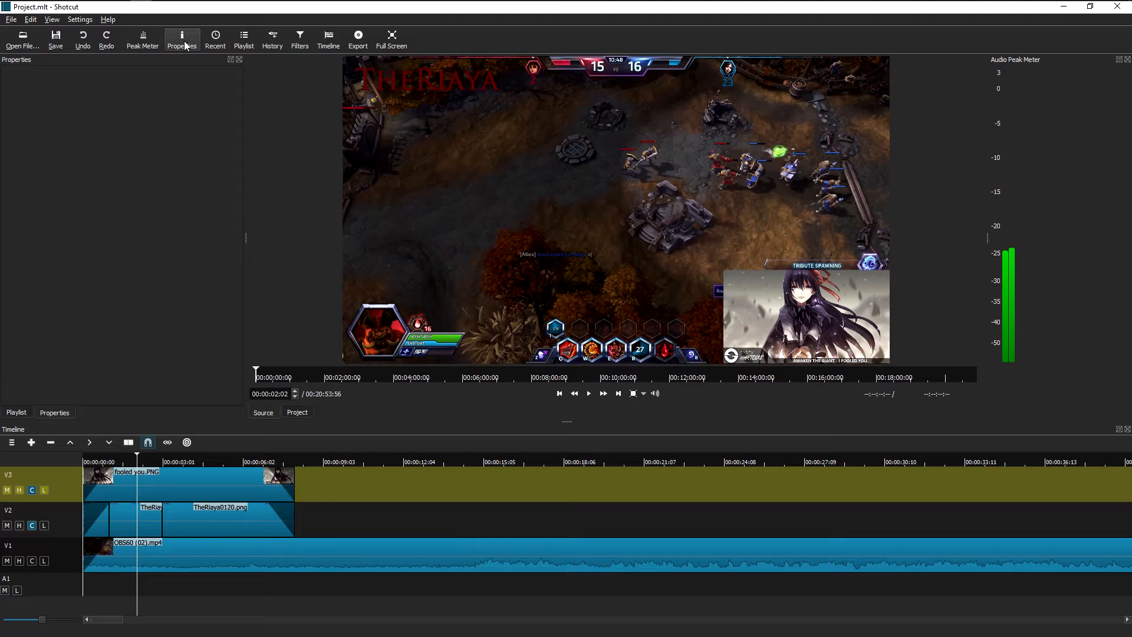
click(20, 413)
click(43, 412)
click(23, 408)
click(40, 409)
click(25, 412)
click(36, 413)
click(281, 45)
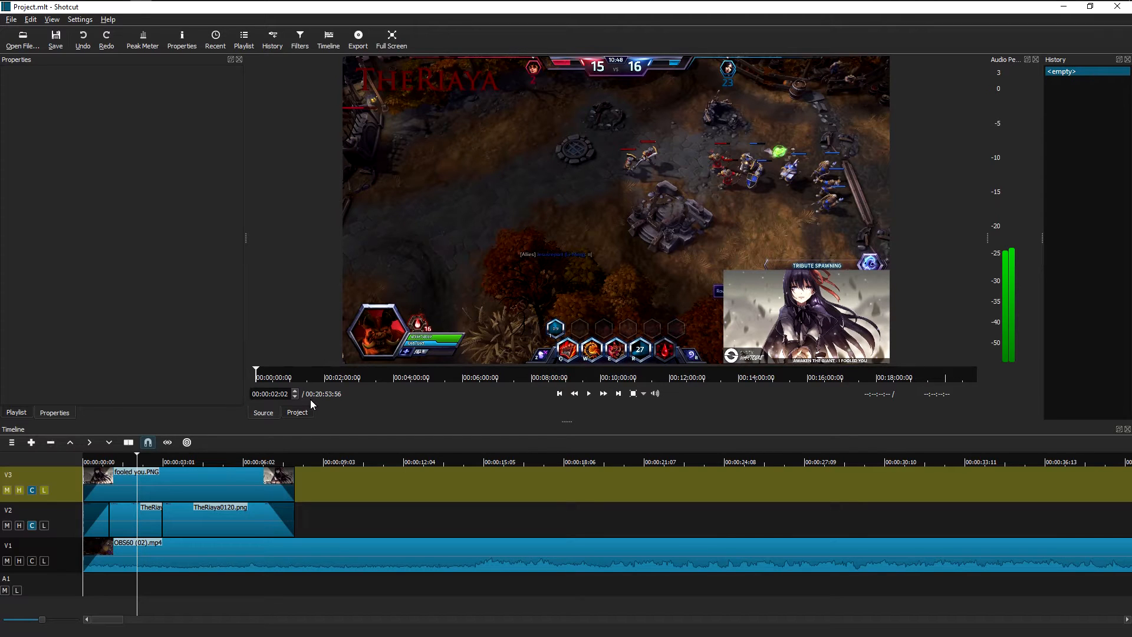
- Open Heroes Match 60fps Shotcut.mp4 from the Shotcut folder as the source clip and pause its playback
click(22, 47)
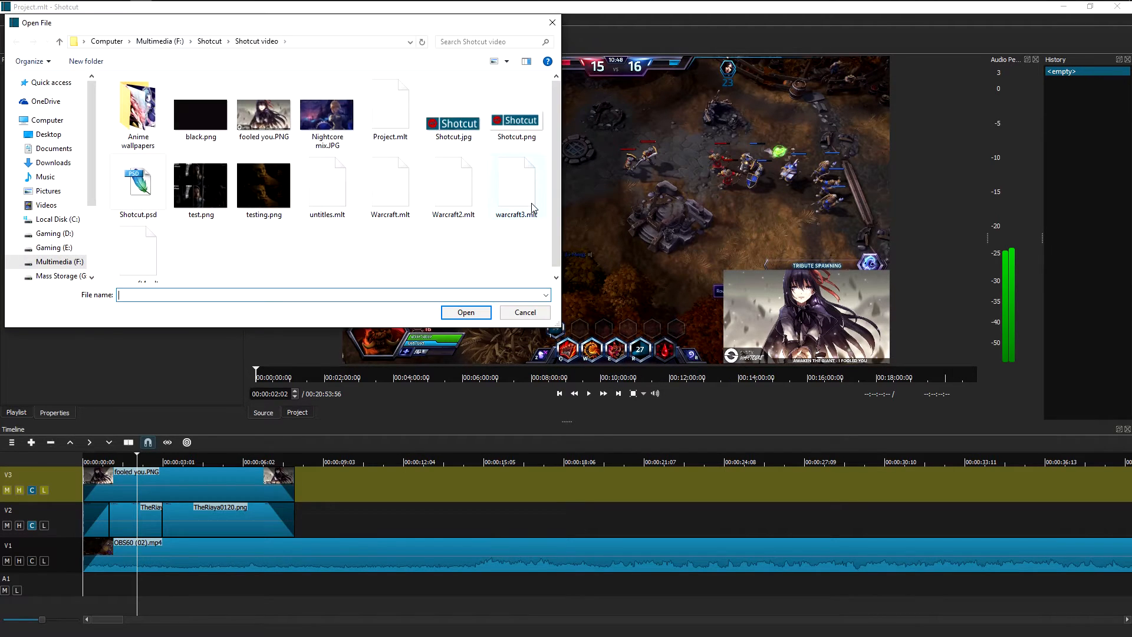
click(209, 41)
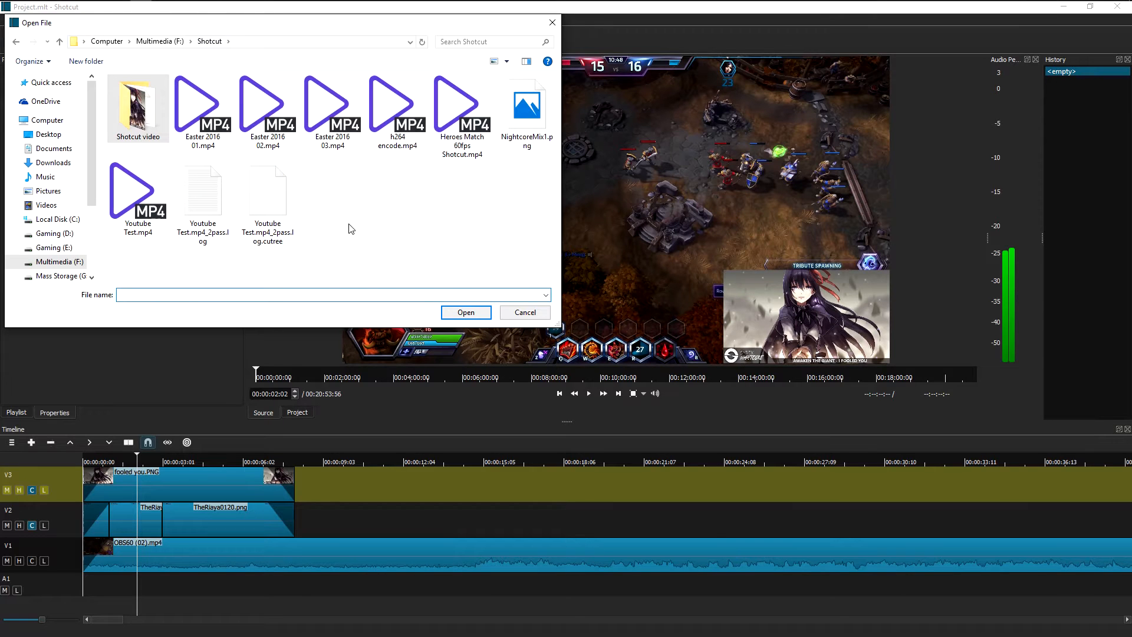
double_click(463, 112)
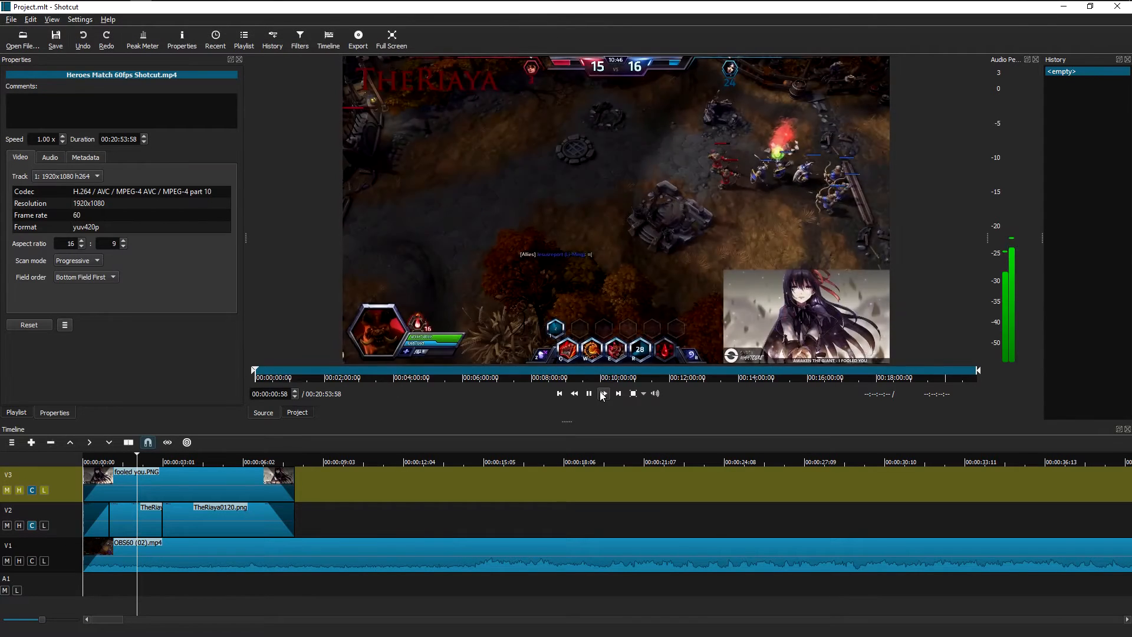
click(590, 394)
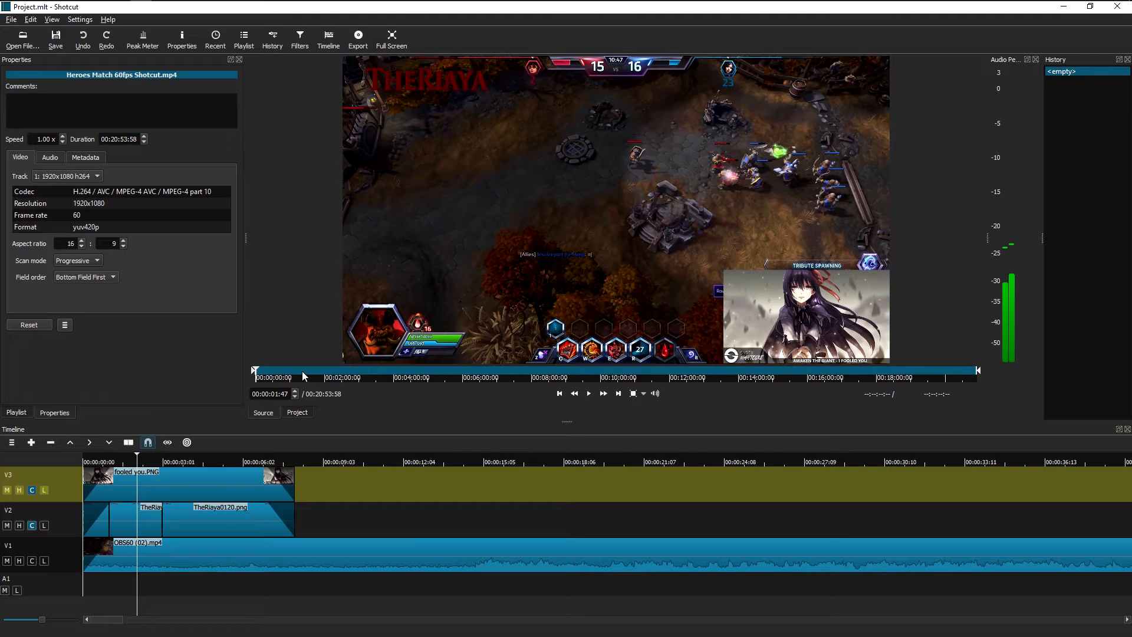
- Trim the source clip to start at about 00:04:36:36 and end at about 00:07:22:35
click(264, 374)
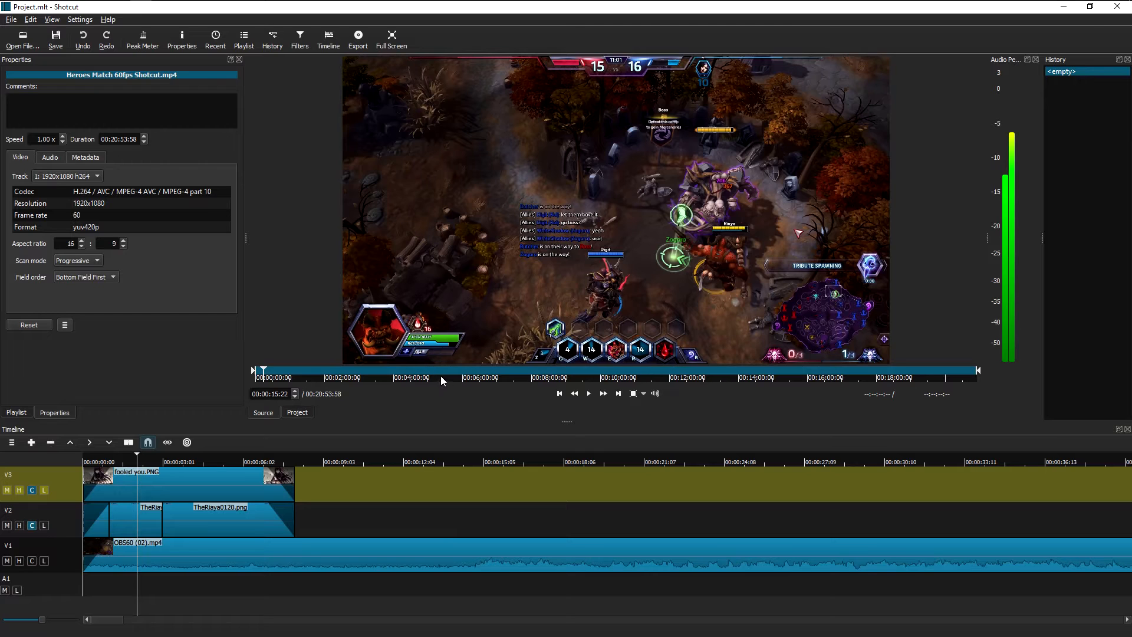
click(480, 370)
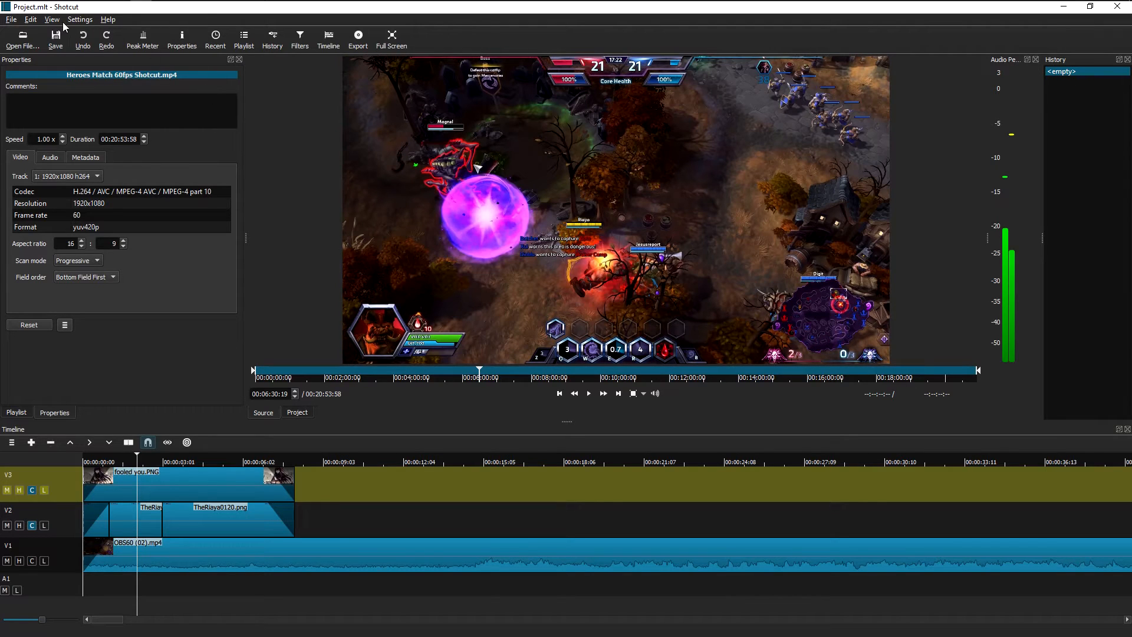
click(80, 21)
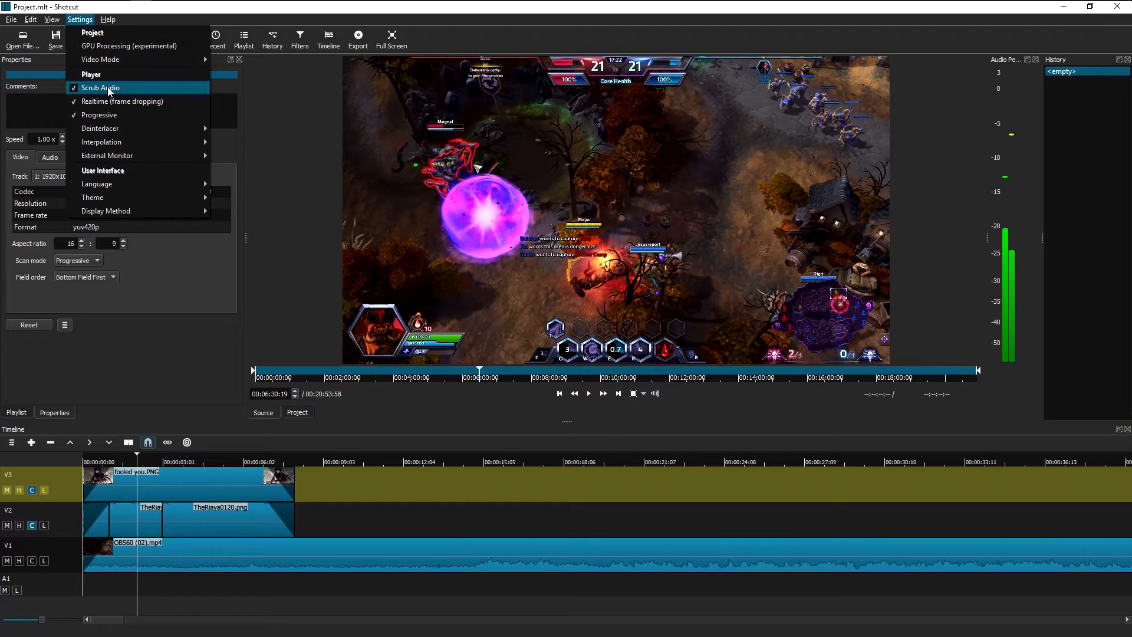
click(87, 24)
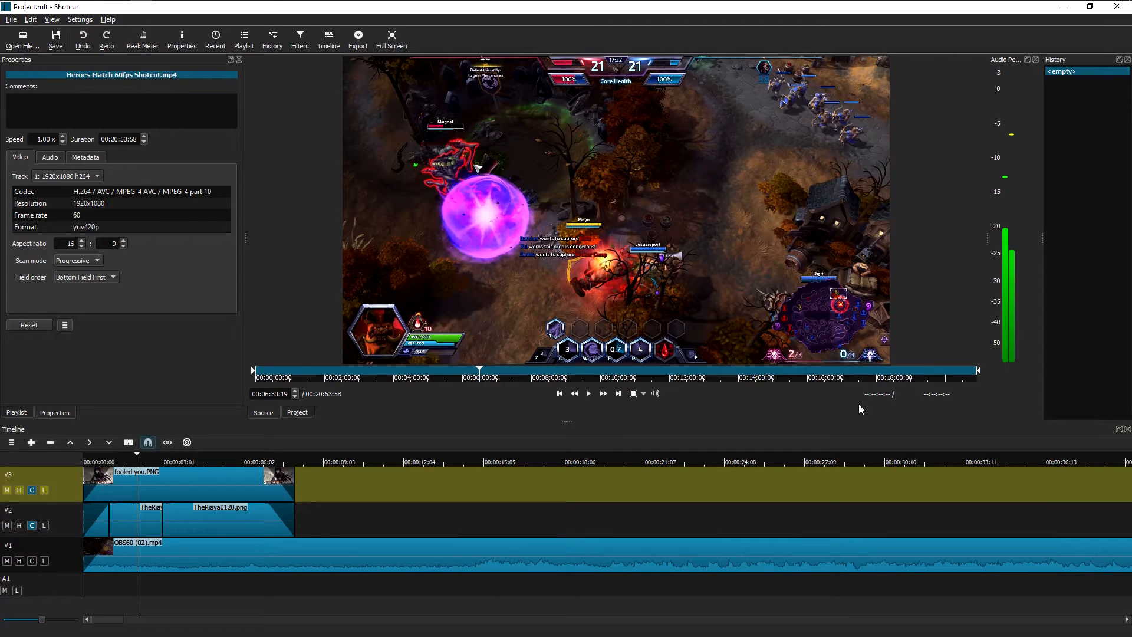
drag(977, 371, 512, 374)
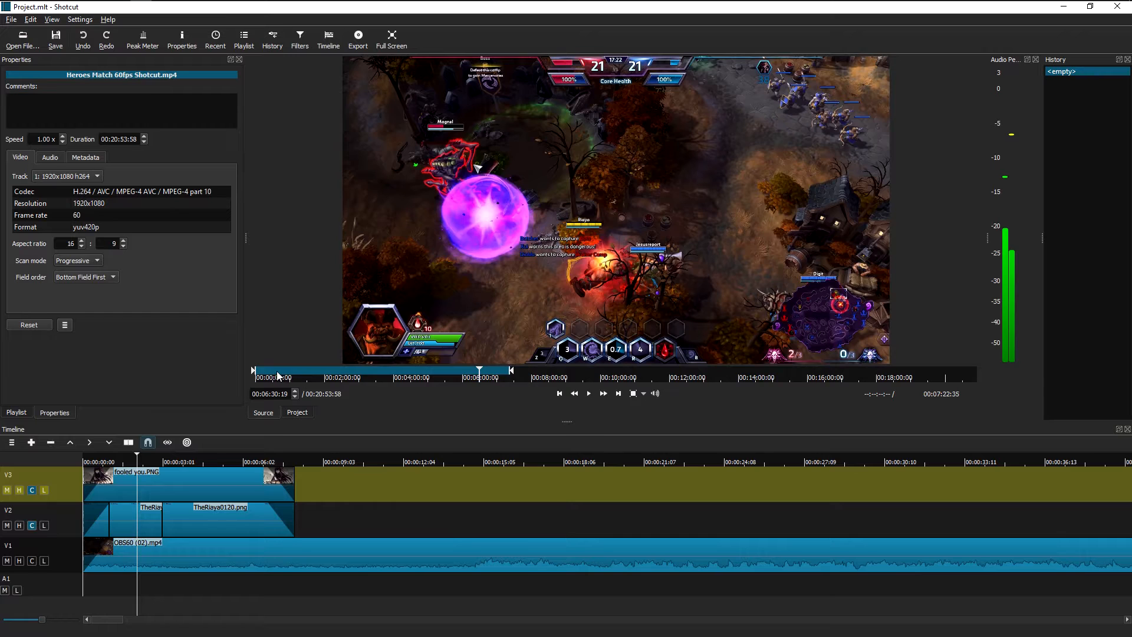
drag(254, 371, 488, 370)
click(447, 373)
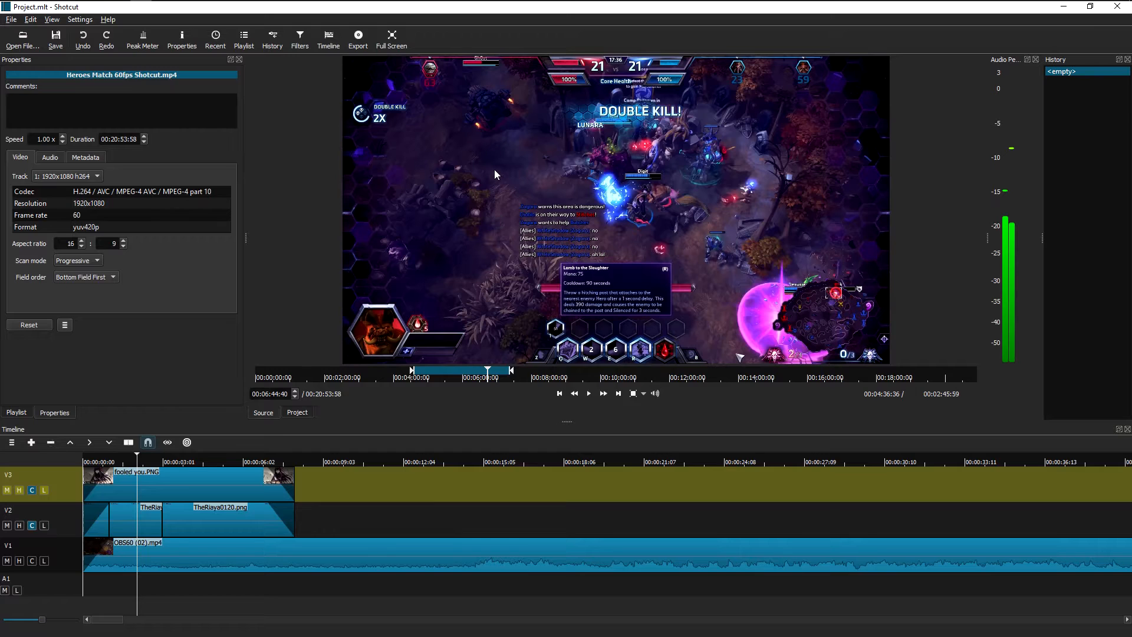
drag(495, 175, 462, 250)
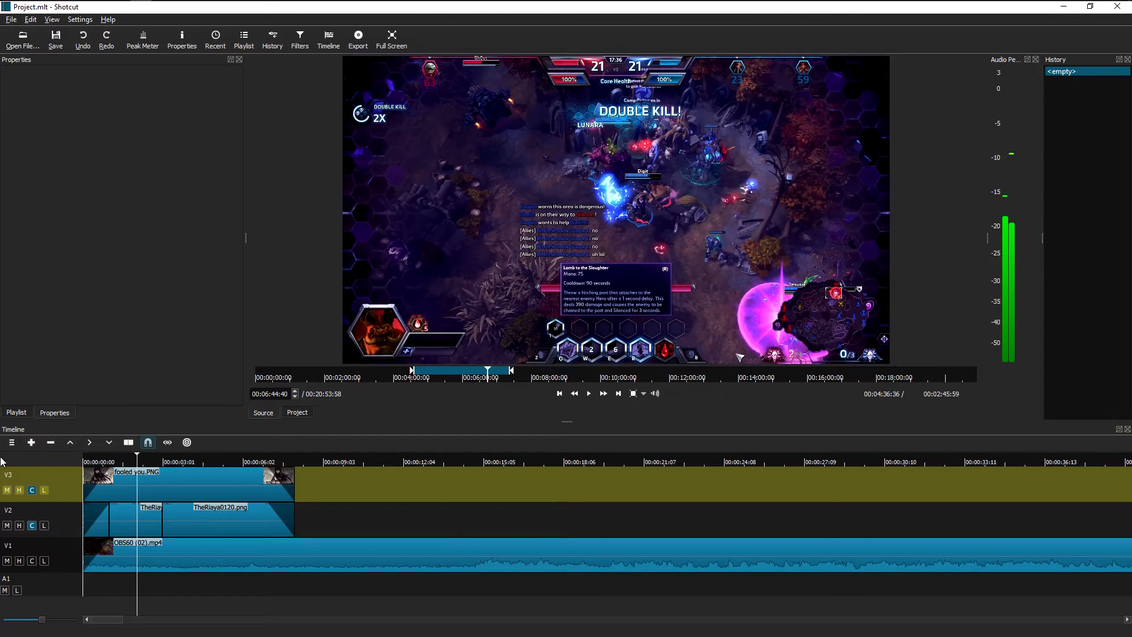
- Review the timeline's track commands and place the project playhead at 00:00:03:41
click(11, 442)
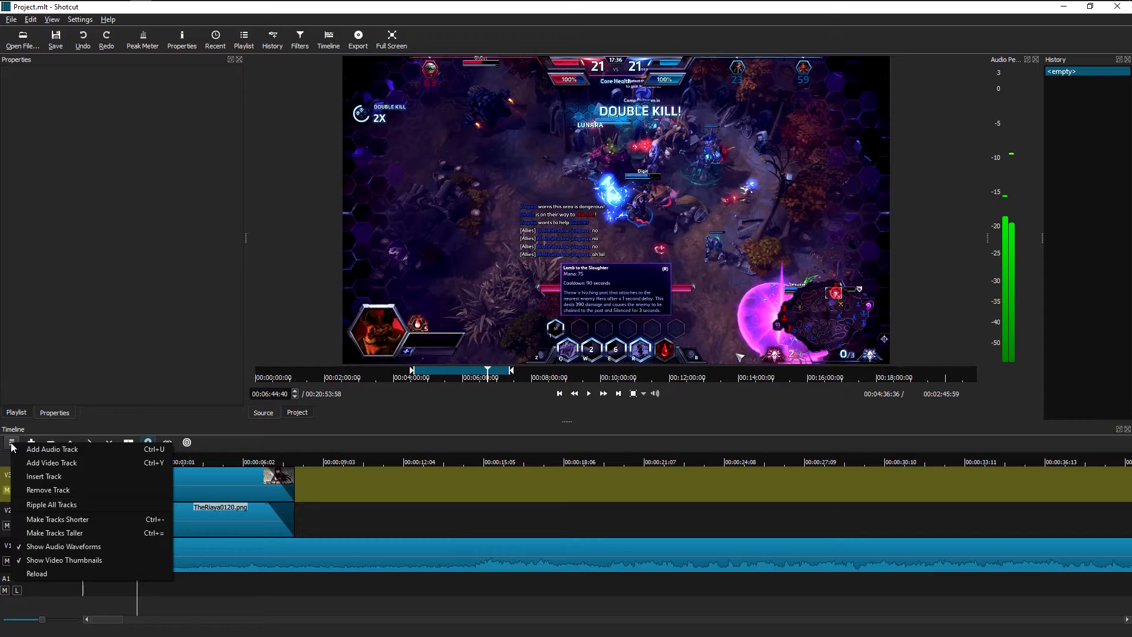
right_click(281, 602)
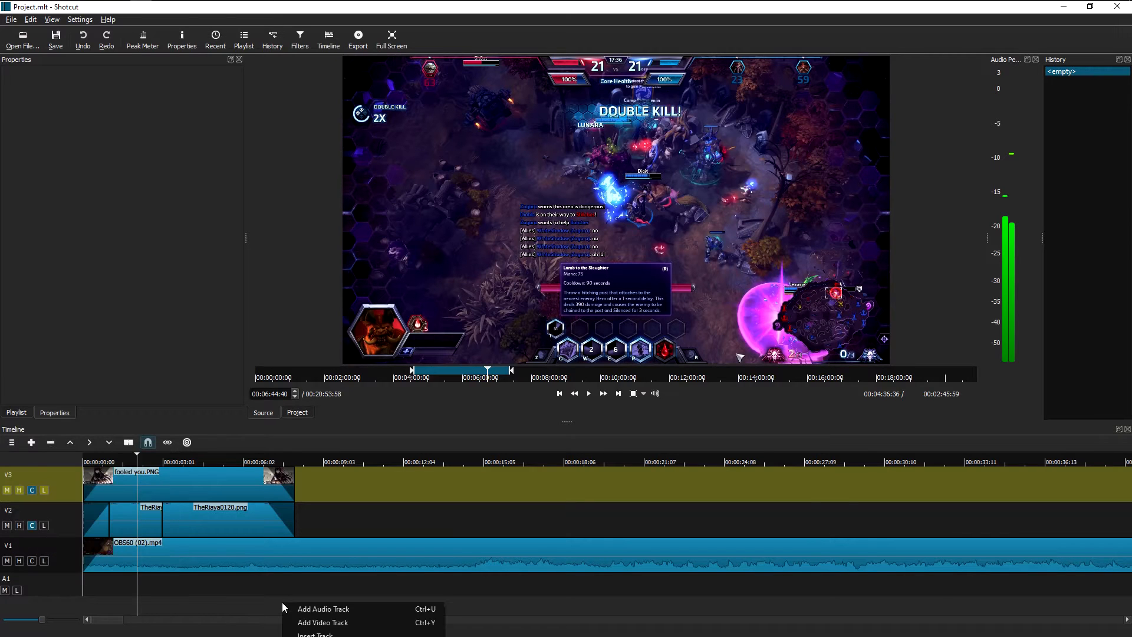
click(260, 604)
right_click(420, 514)
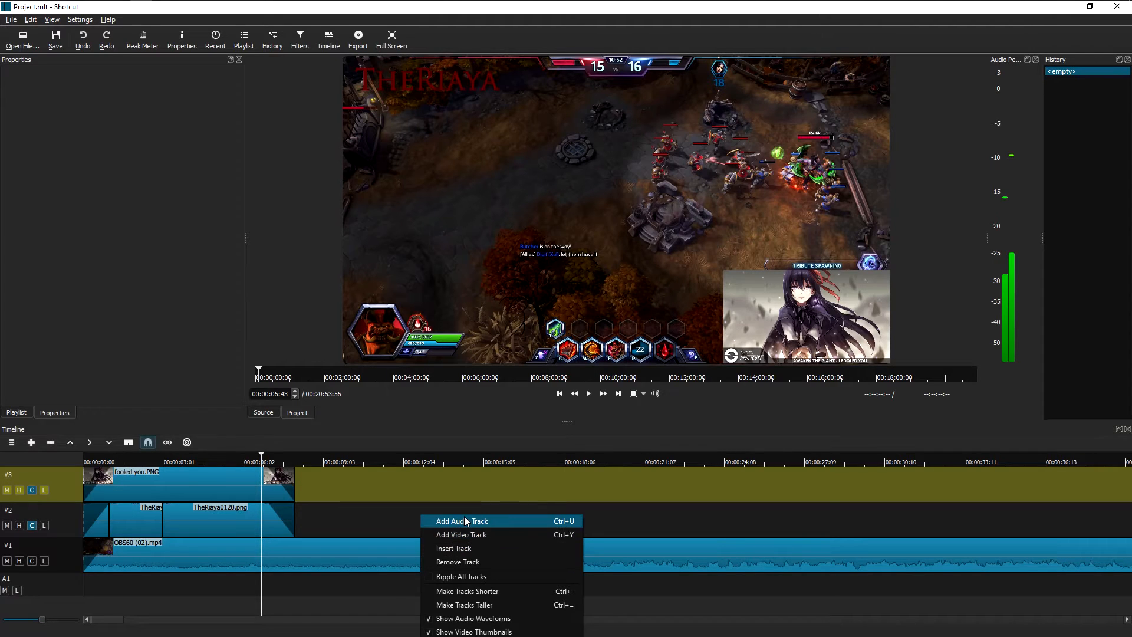
click(355, 517)
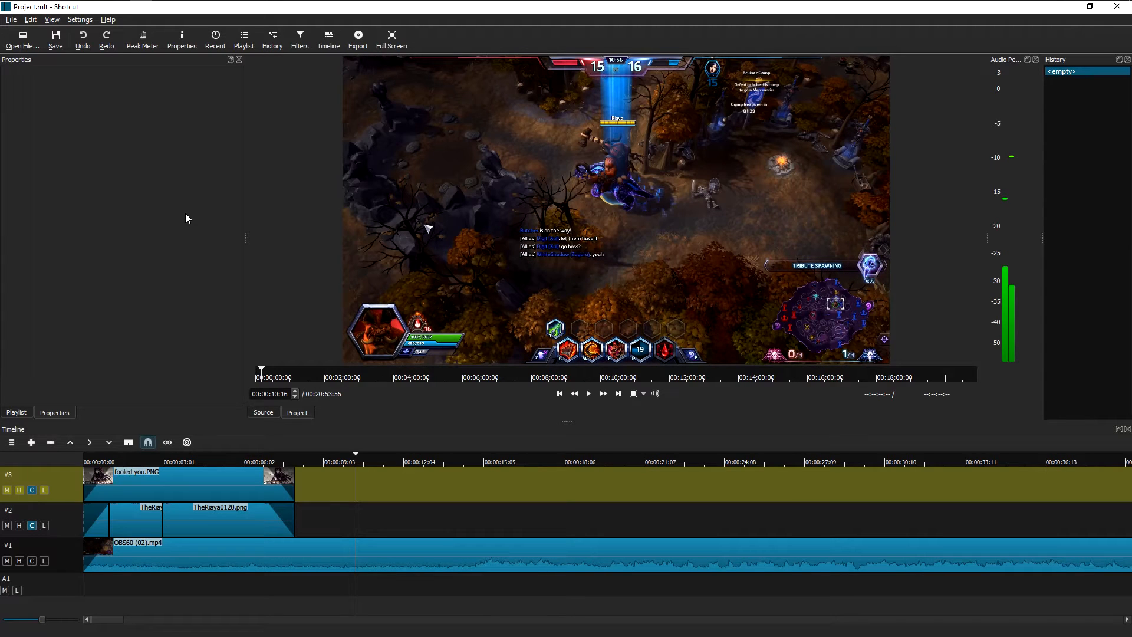
click(180, 461)
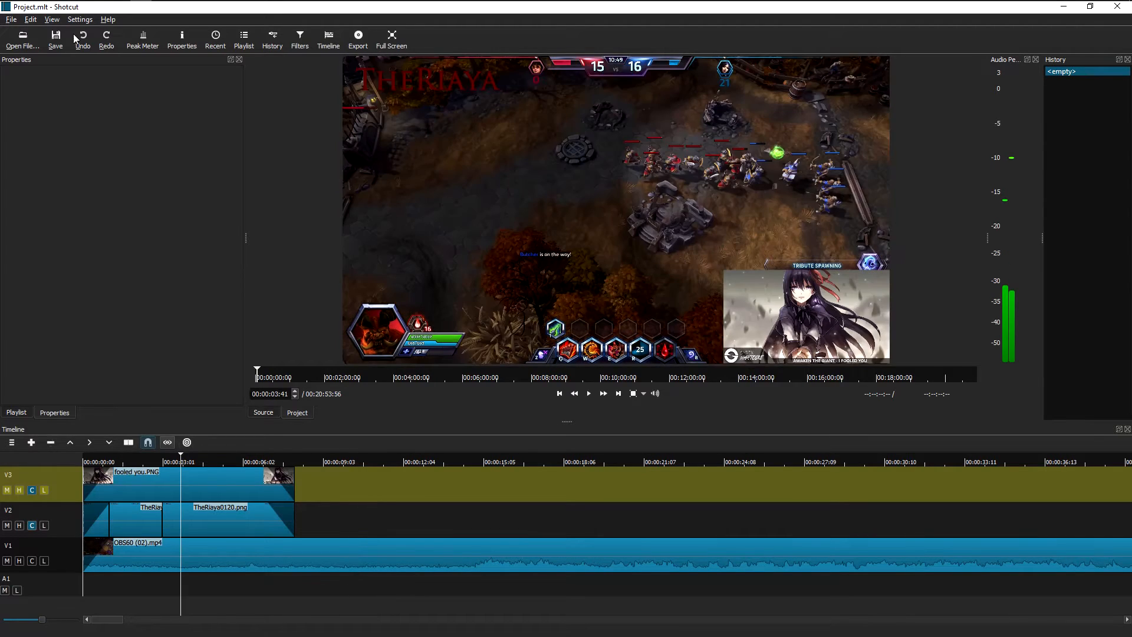
- Check the project's preset and custom video modes, and bring up the export video settings
click(76, 21)
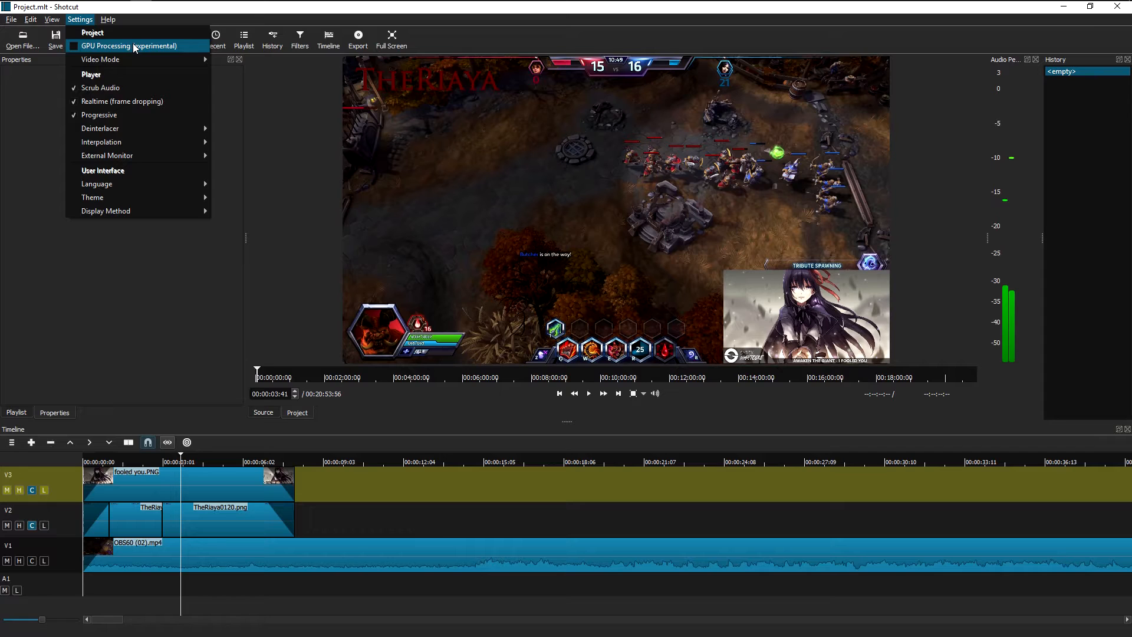
mouse_move(144, 61)
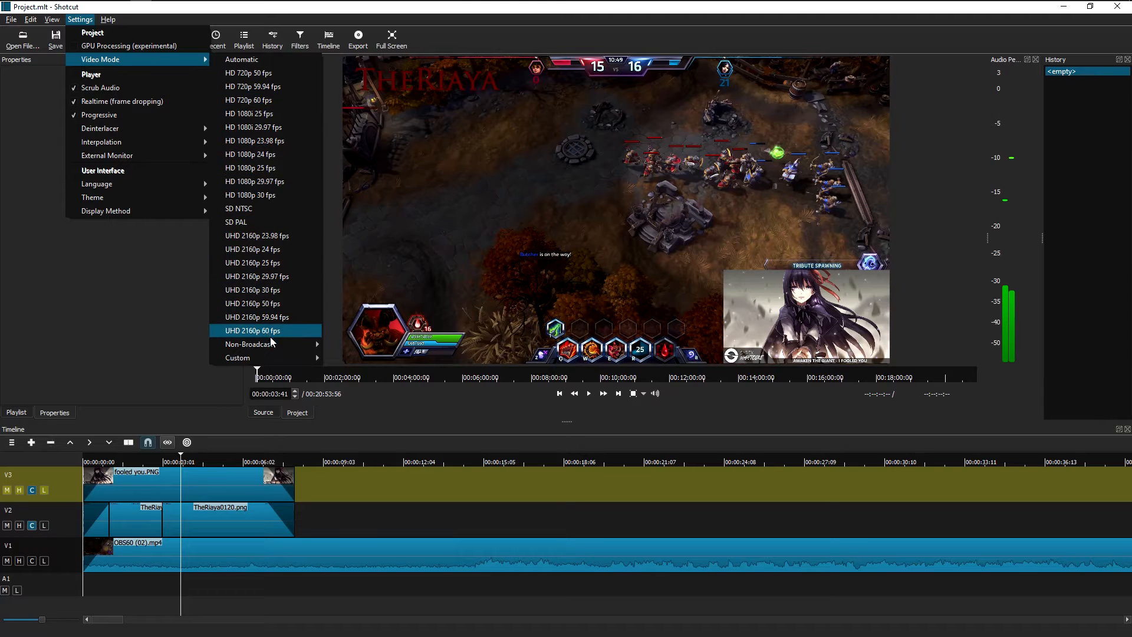
mouse_move(278, 357)
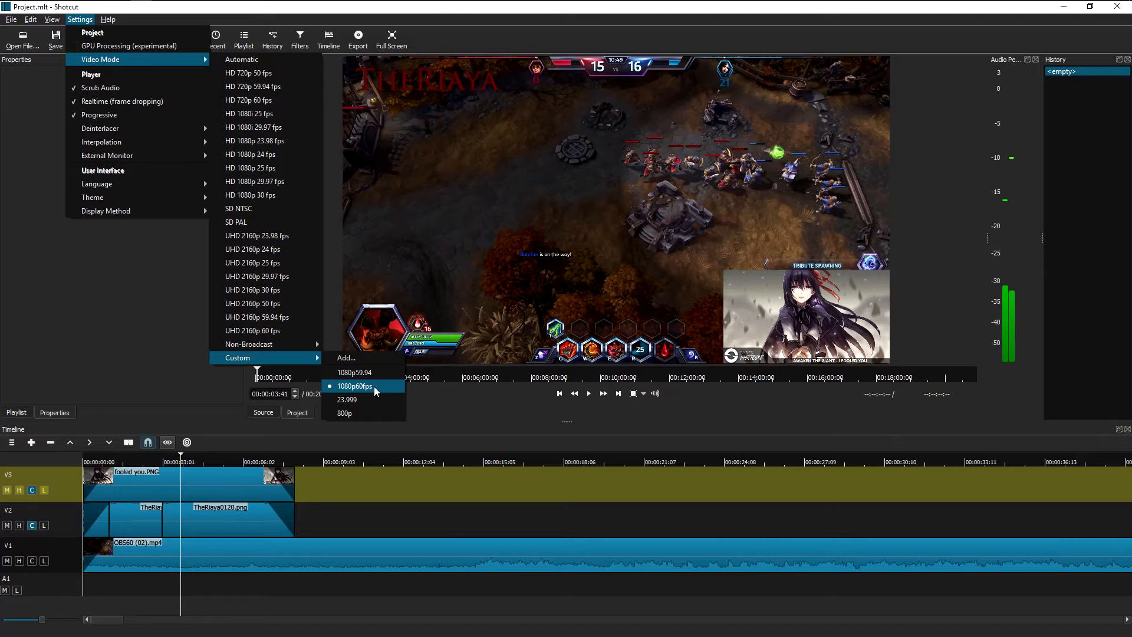
click(182, 230)
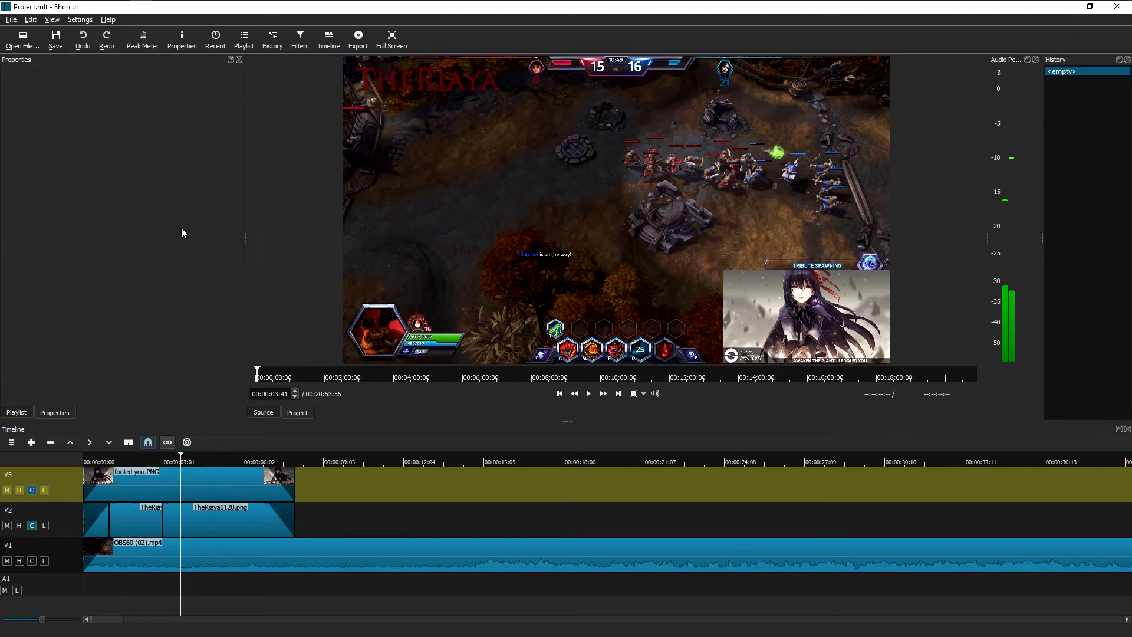
click(360, 36)
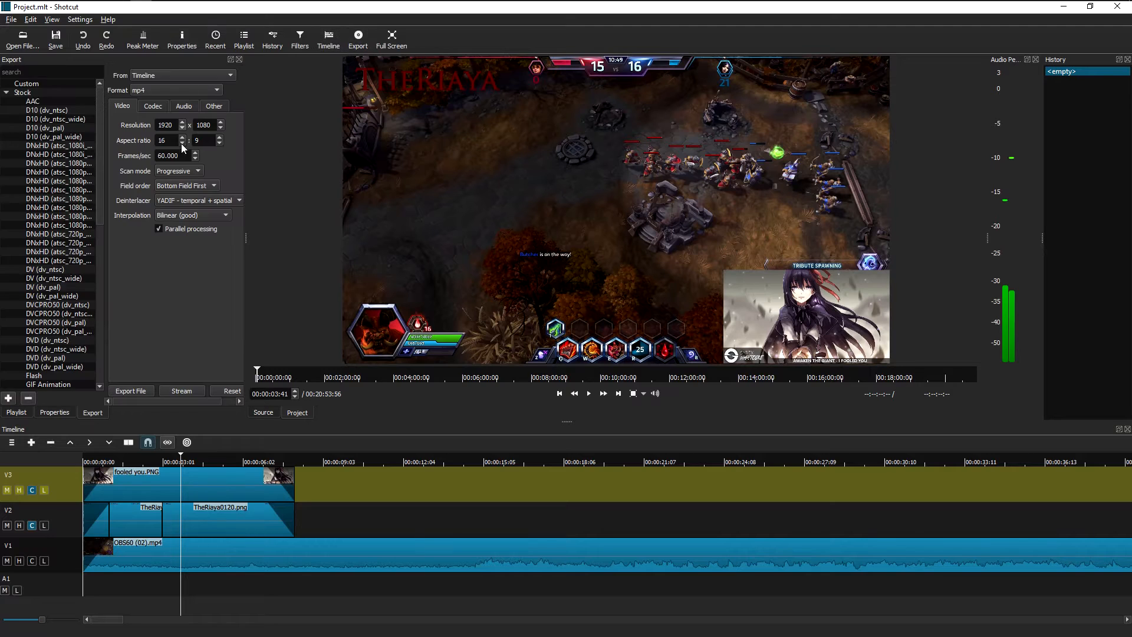
- Examine the player and interface settings, including the deinterlacer, external monitor and display method choices
click(84, 21)
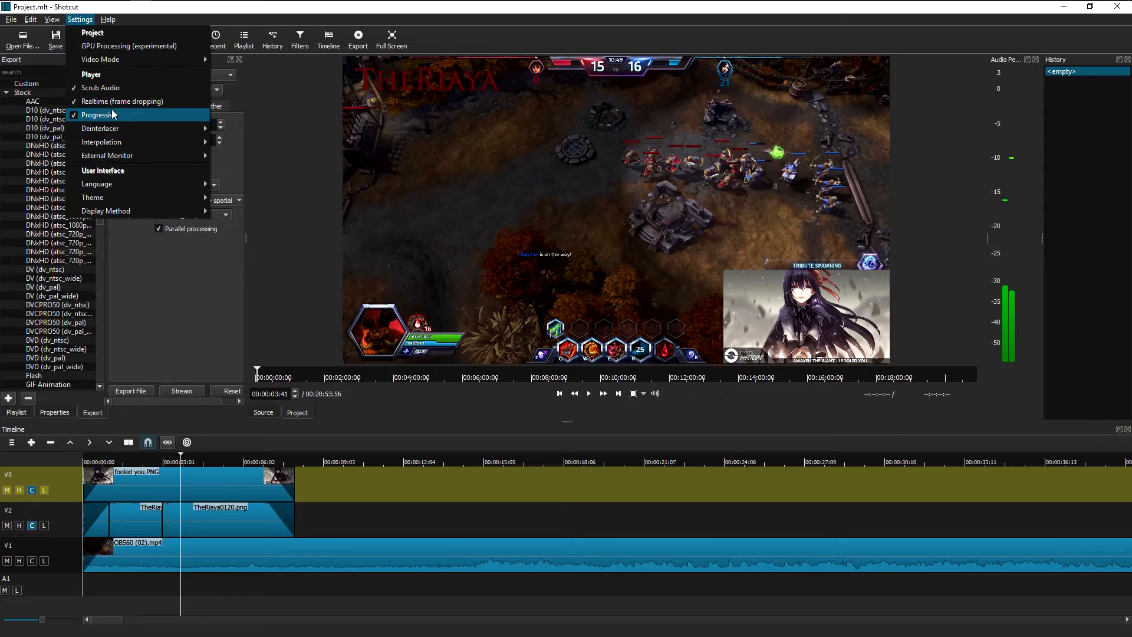
mouse_move(110, 131)
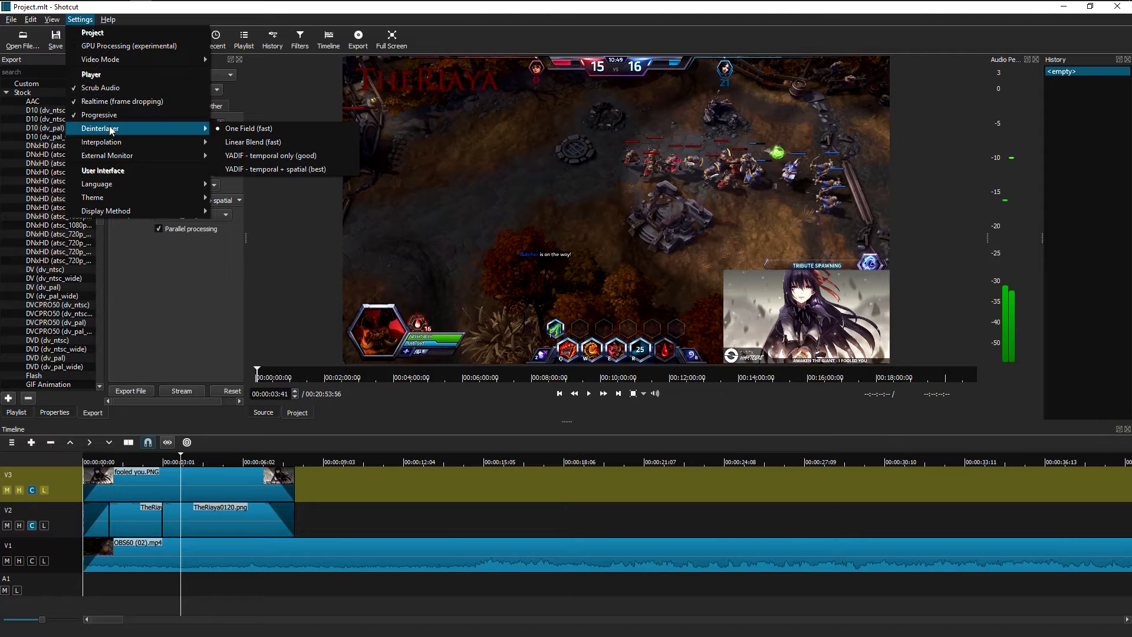
mouse_move(152, 157)
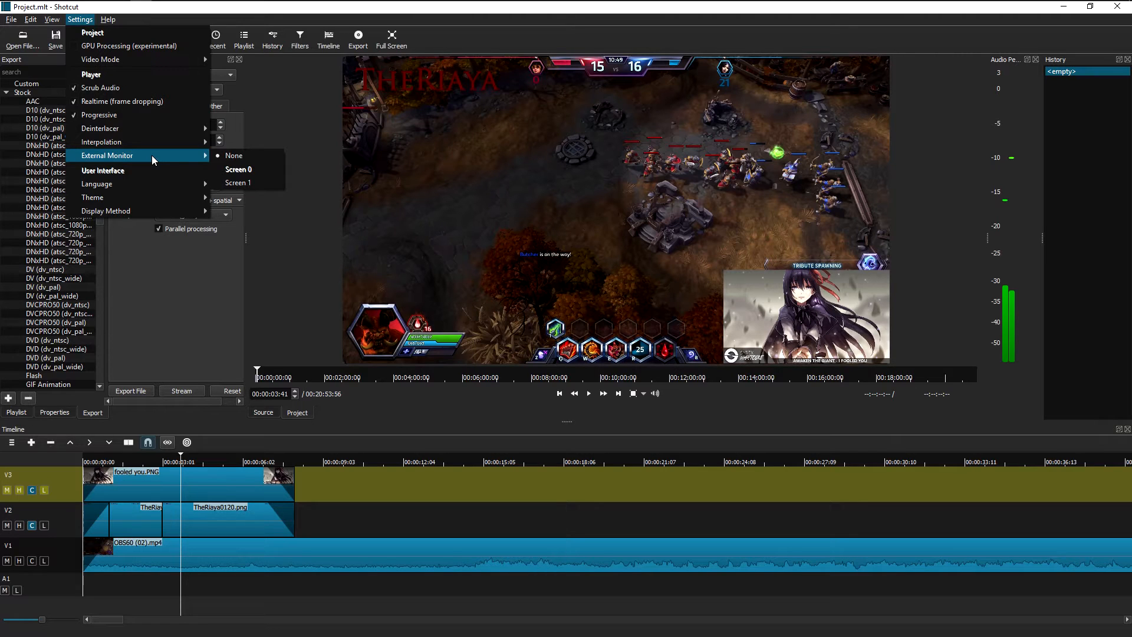
mouse_move(169, 185)
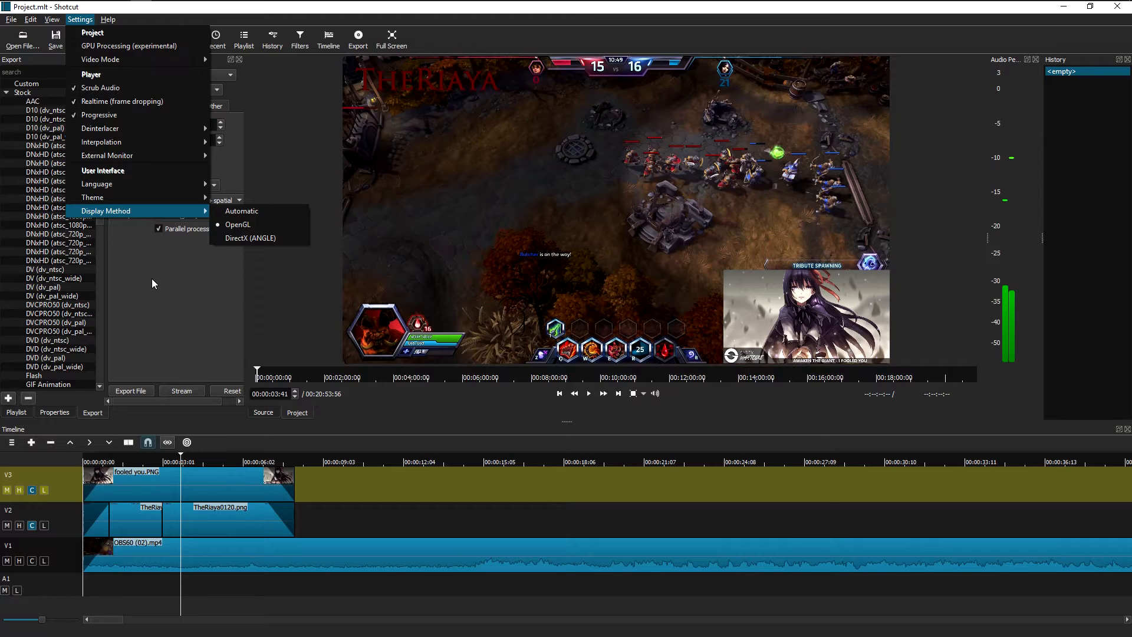
click(144, 247)
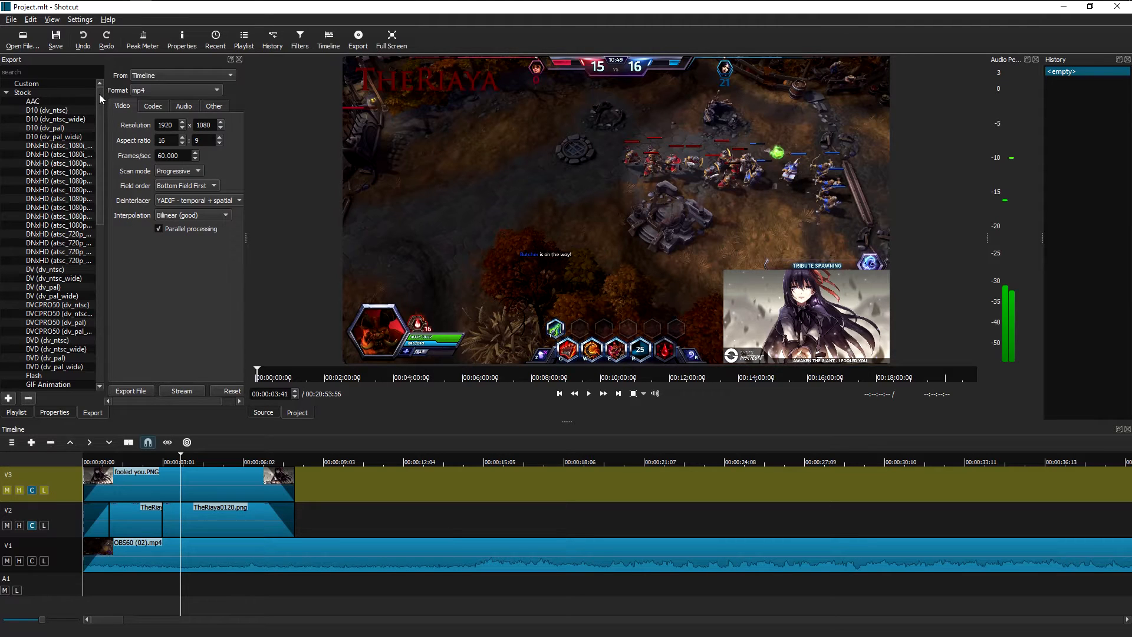
- Browse the stock export presets, from the DV and H.264 profiles to the lossless and stills formats
drag(99, 94, 105, 260)
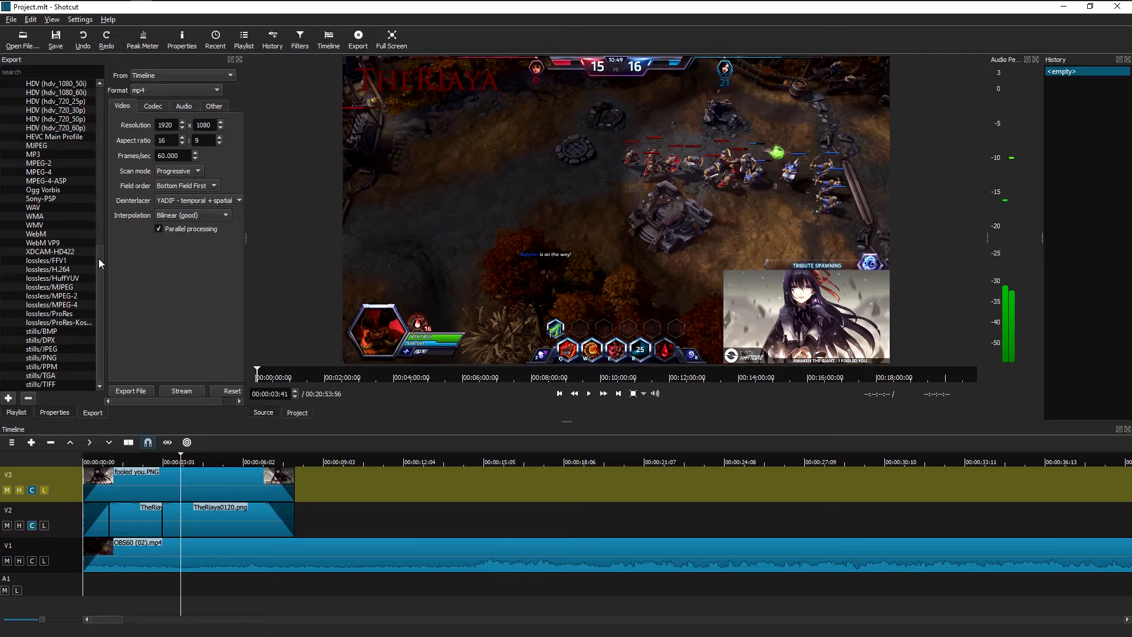
drag(97, 258, 97, 199)
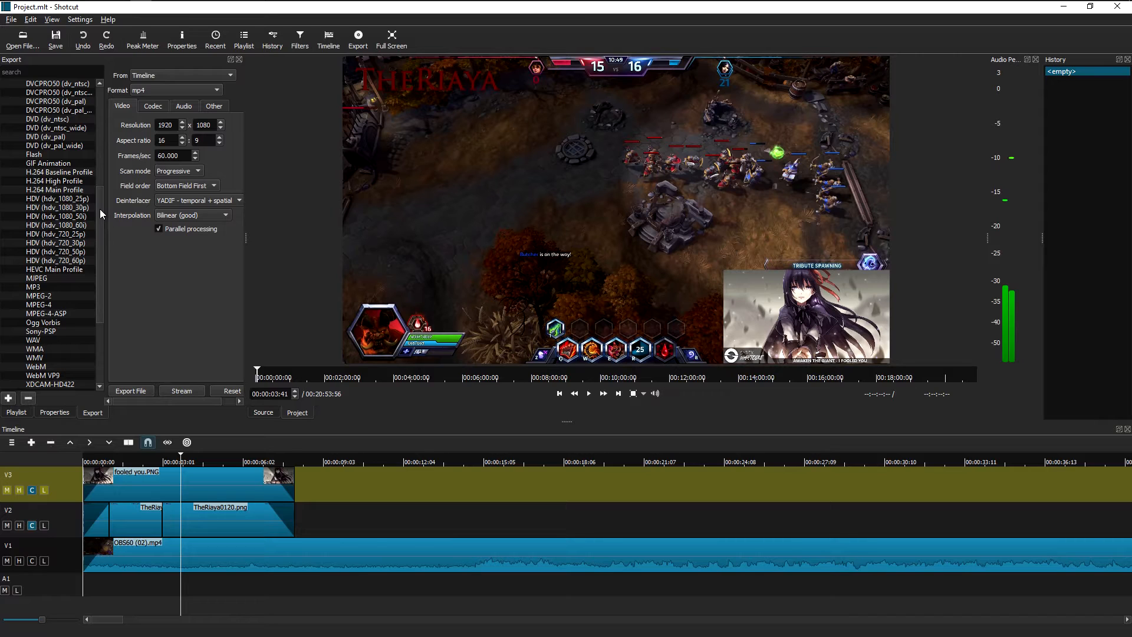
mouse_move(100, 210)
mouse_down()
mouse_move(98, 282)
mouse_move(102, 227)
mouse_up()
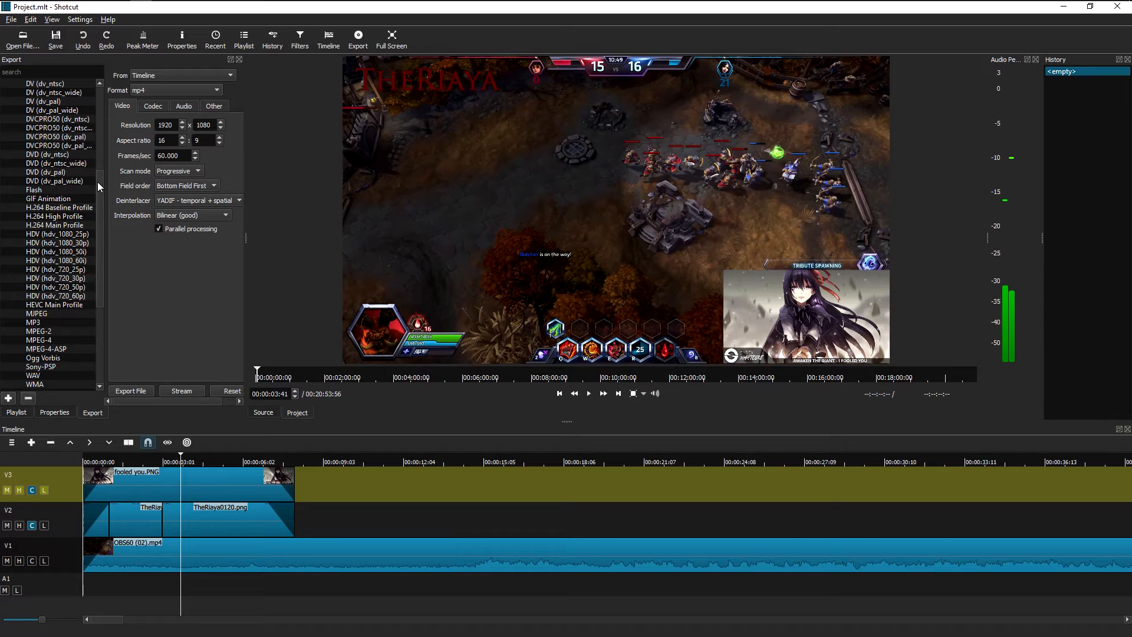
- Look through the full list of video codecs available for the mp4 export, keeping libx264 selected
scroll(97, 181, up, 2)
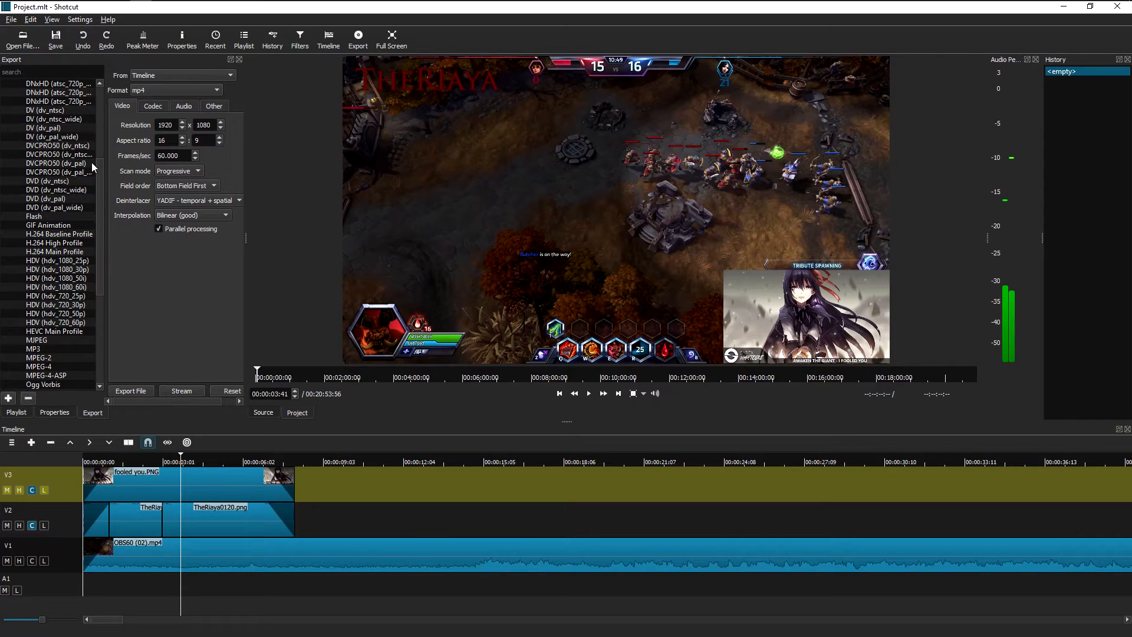
drag(99, 155, 100, 104)
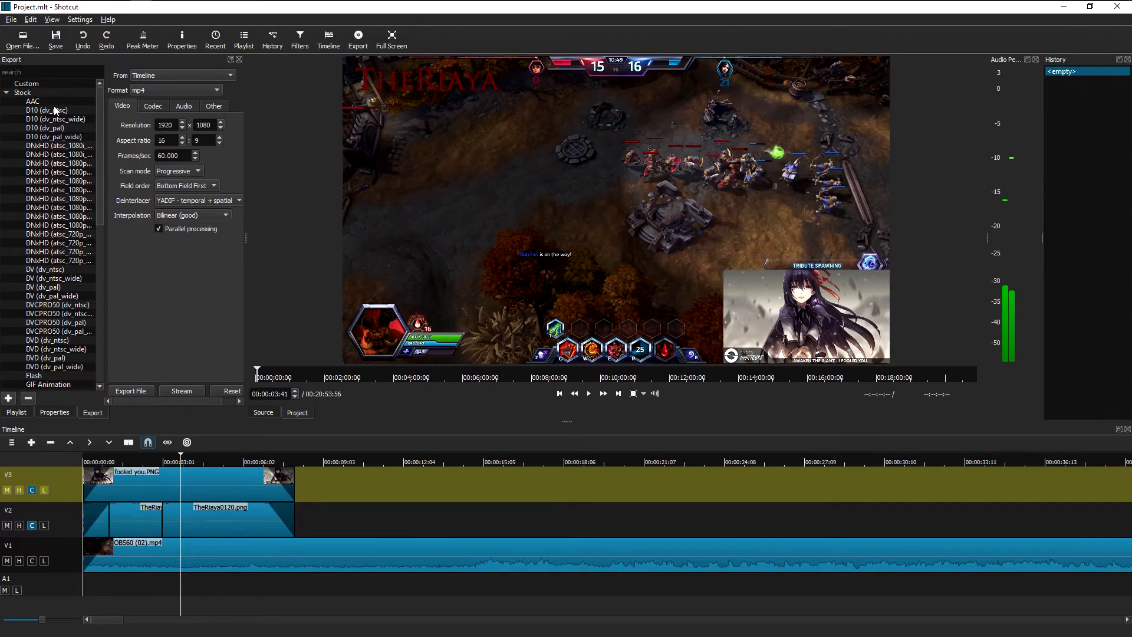
click(151, 106)
click(193, 125)
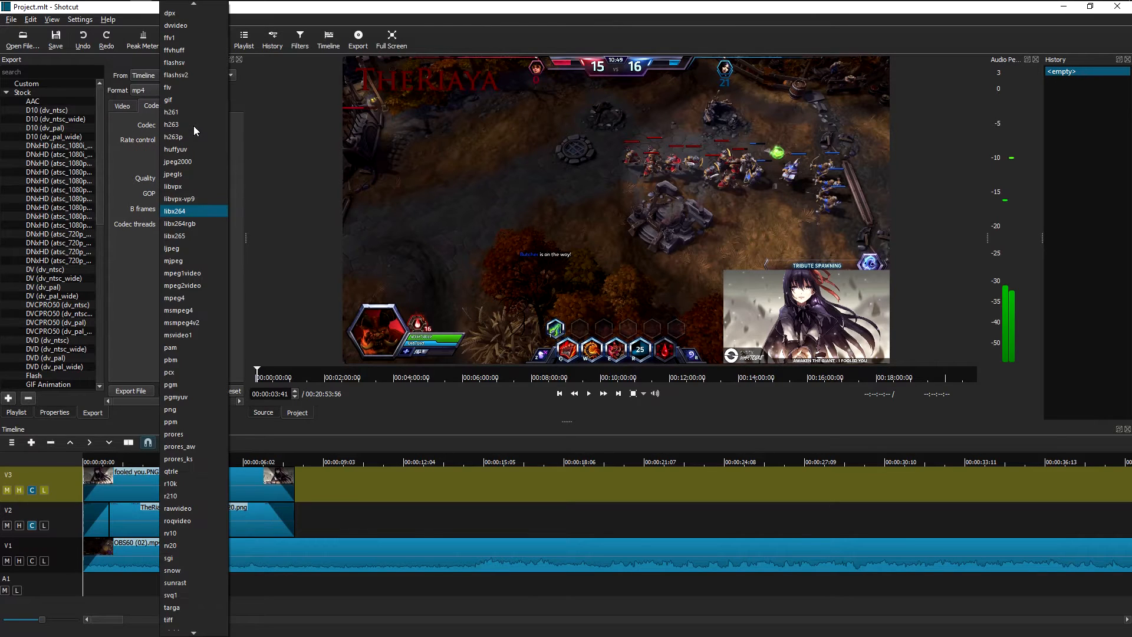
scroll(206, 76, up, 5)
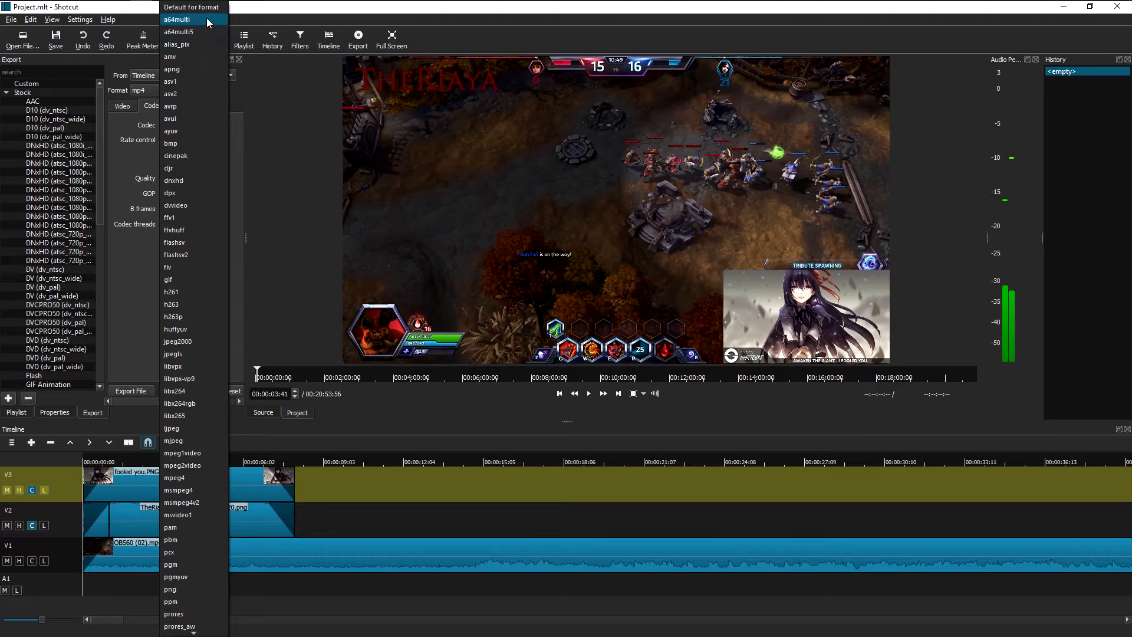
scroll(189, 354, down, 10)
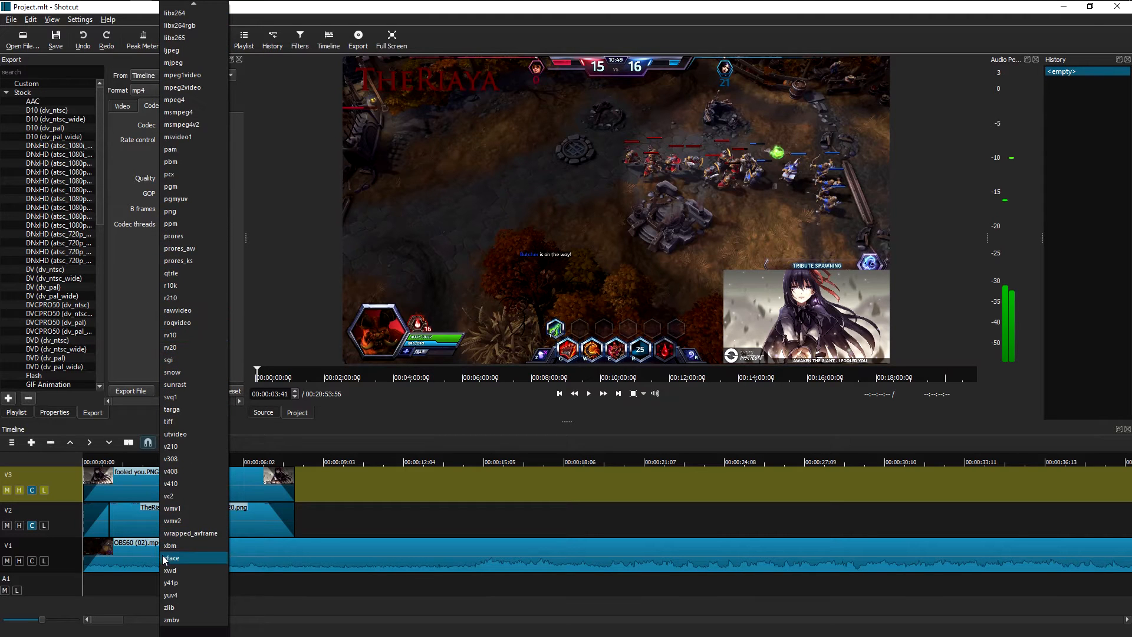
scroll(168, 354, up, 7)
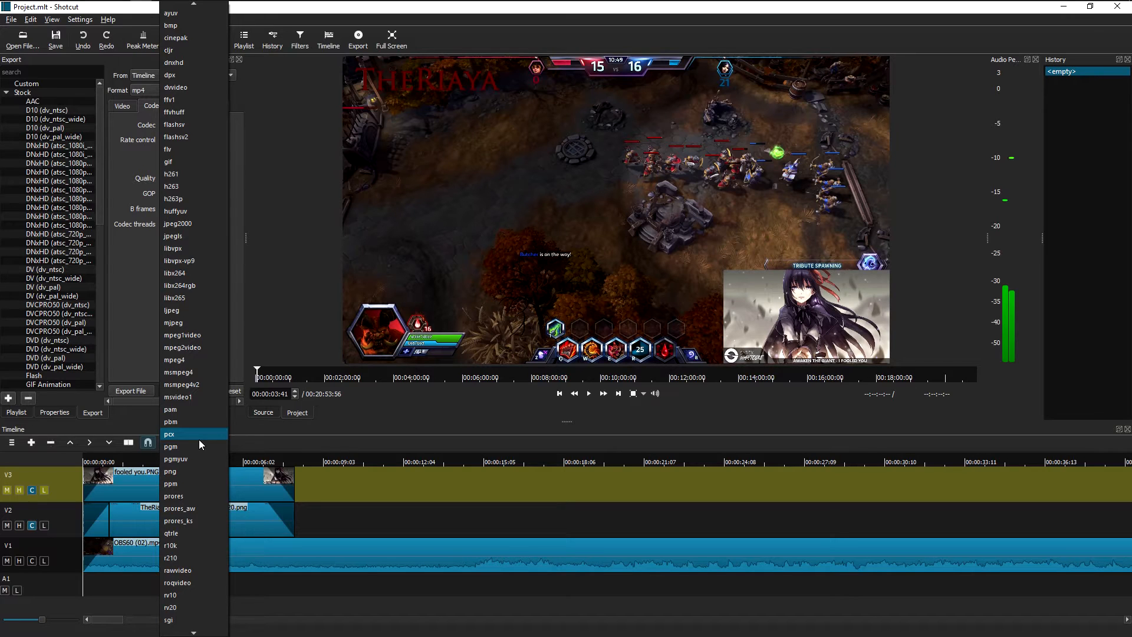
click(146, 331)
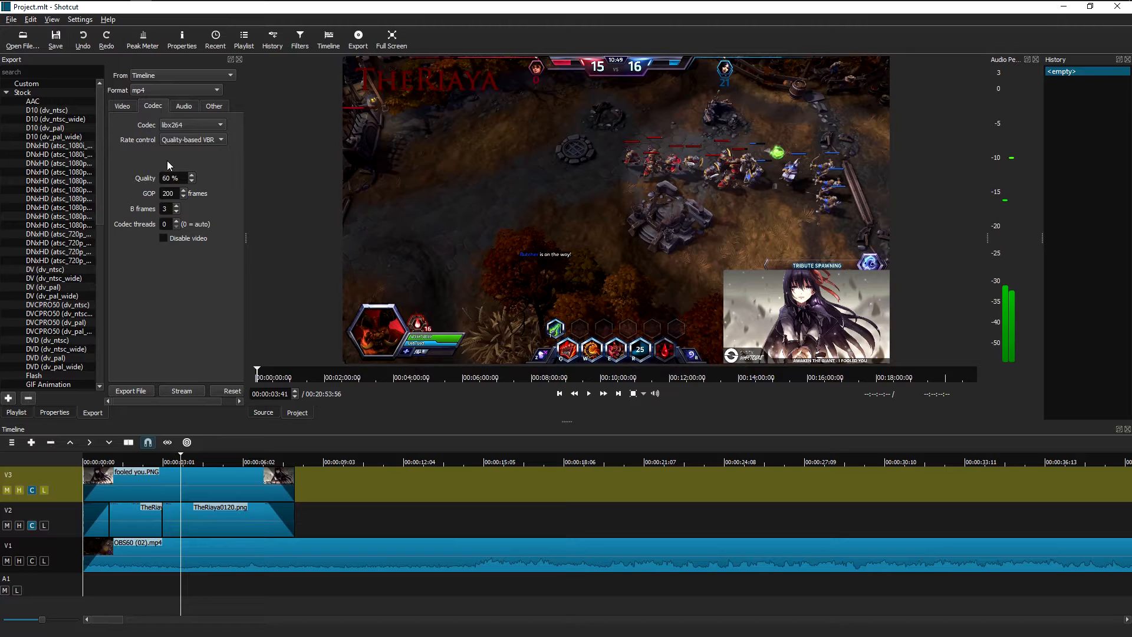
- Look through the audio codecs offered for the export, keeping aac selected
click(190, 107)
click(176, 142)
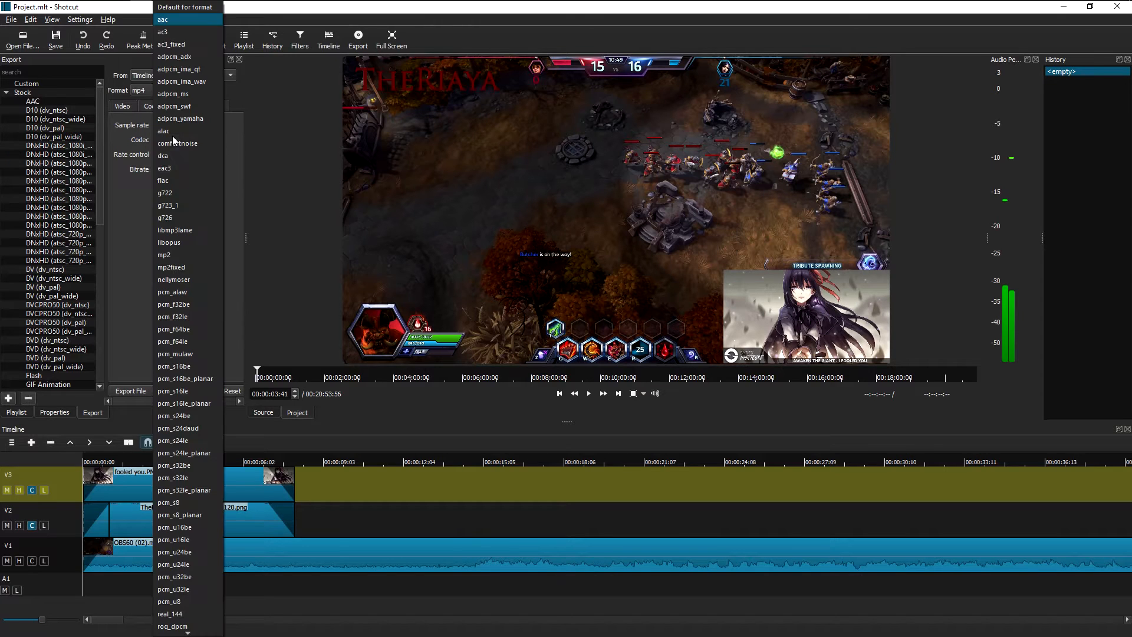
scroll(185, 292, down, 3)
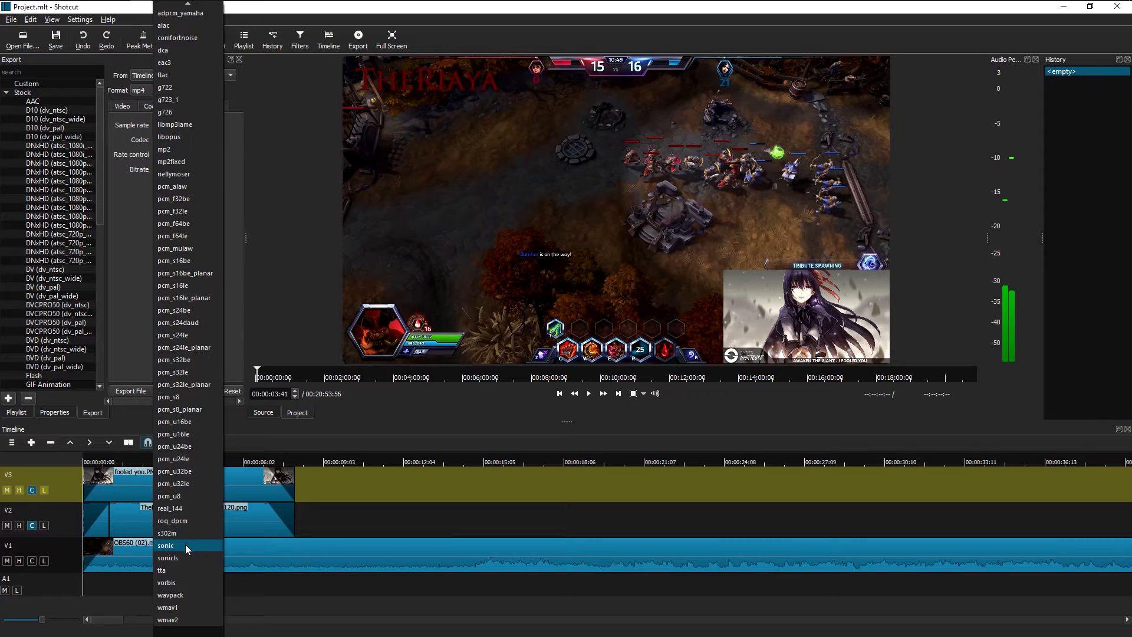
click(138, 274)
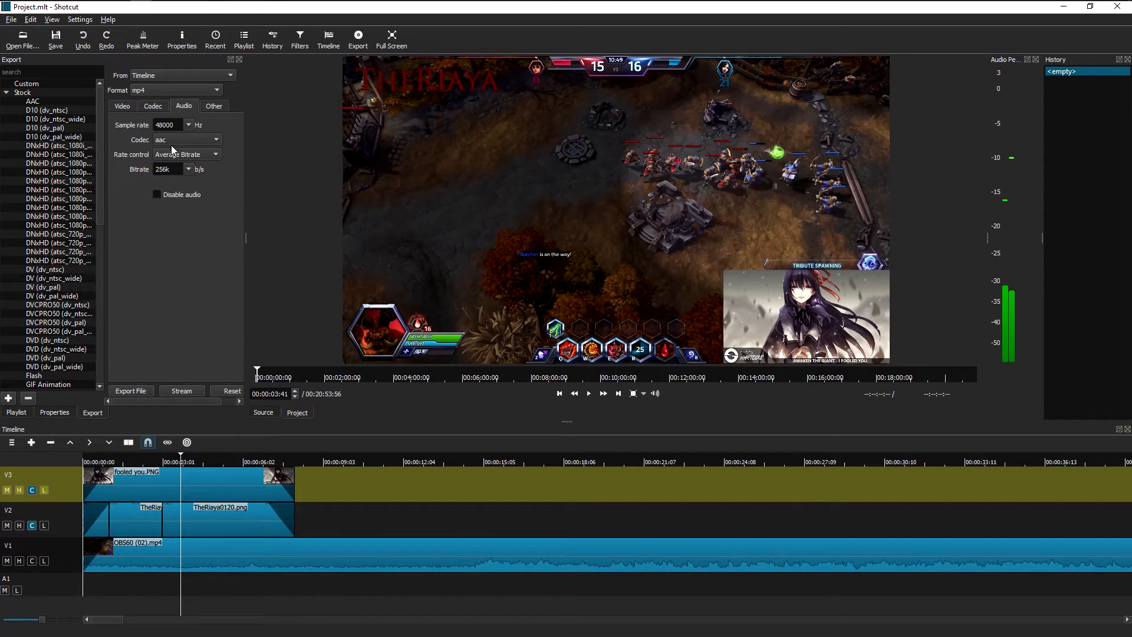
- Examine the additional export parameters, including the encoder preset line, alongside the video codec settings
click(214, 107)
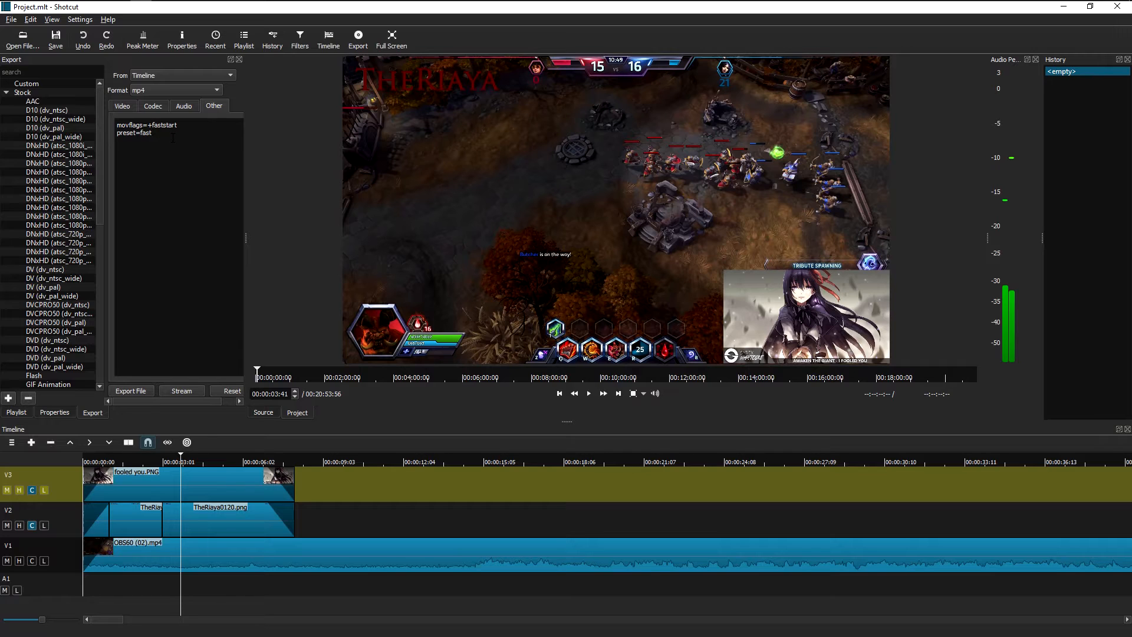
click(151, 107)
click(214, 106)
click(151, 106)
click(182, 121)
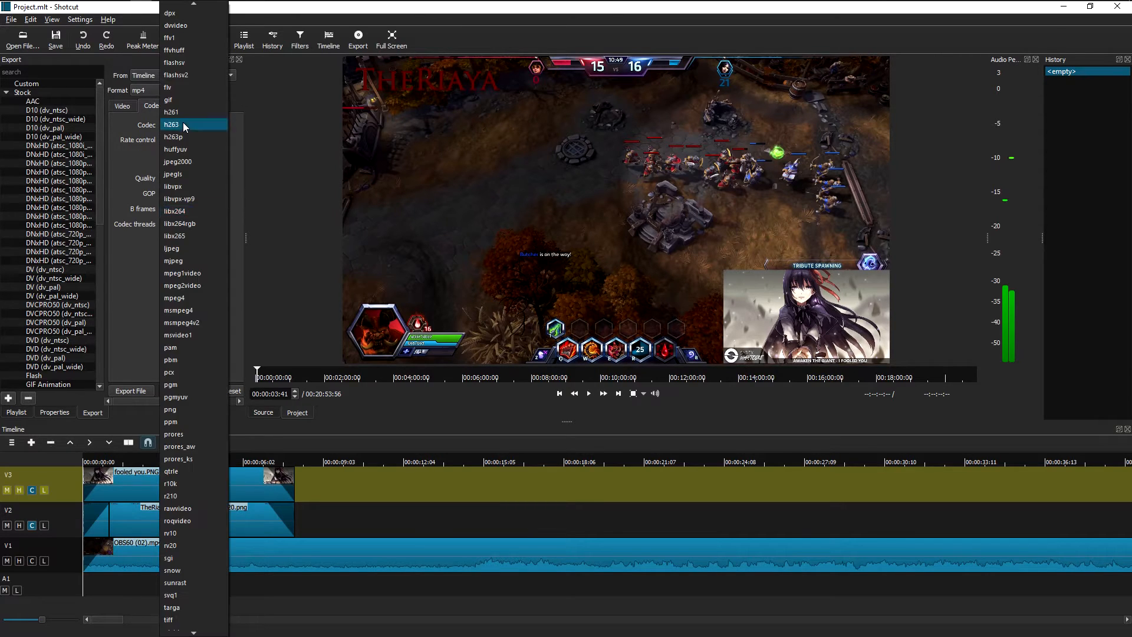
click(148, 339)
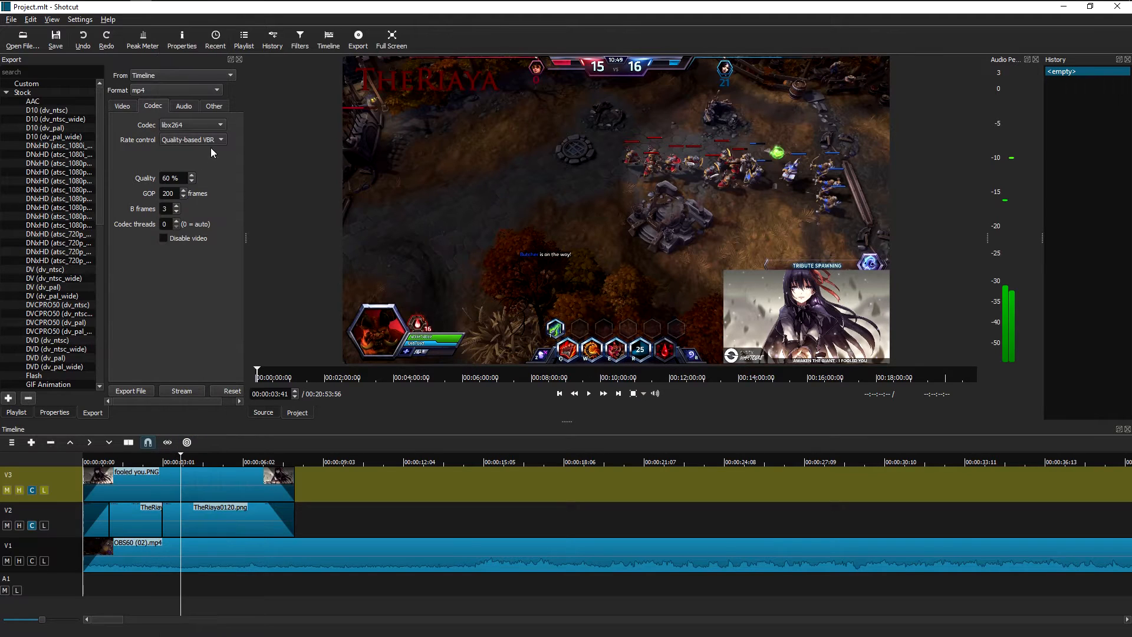
click(214, 105)
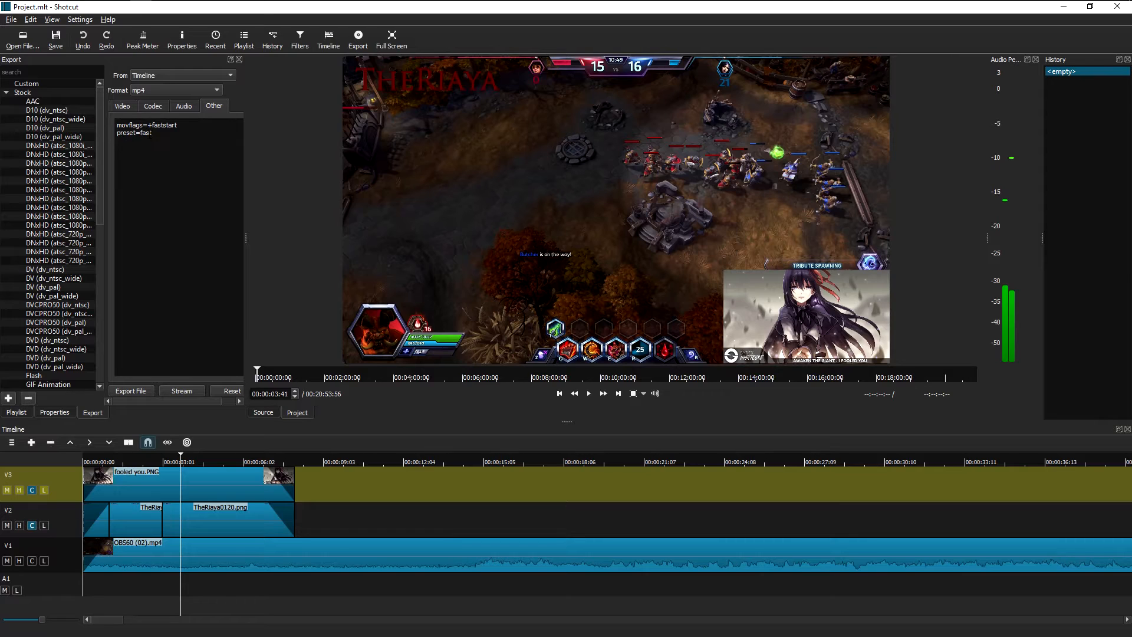
drag(151, 132, 141, 133)
click(159, 135)
- Set the export's video rate control to Average Bitrate
click(153, 106)
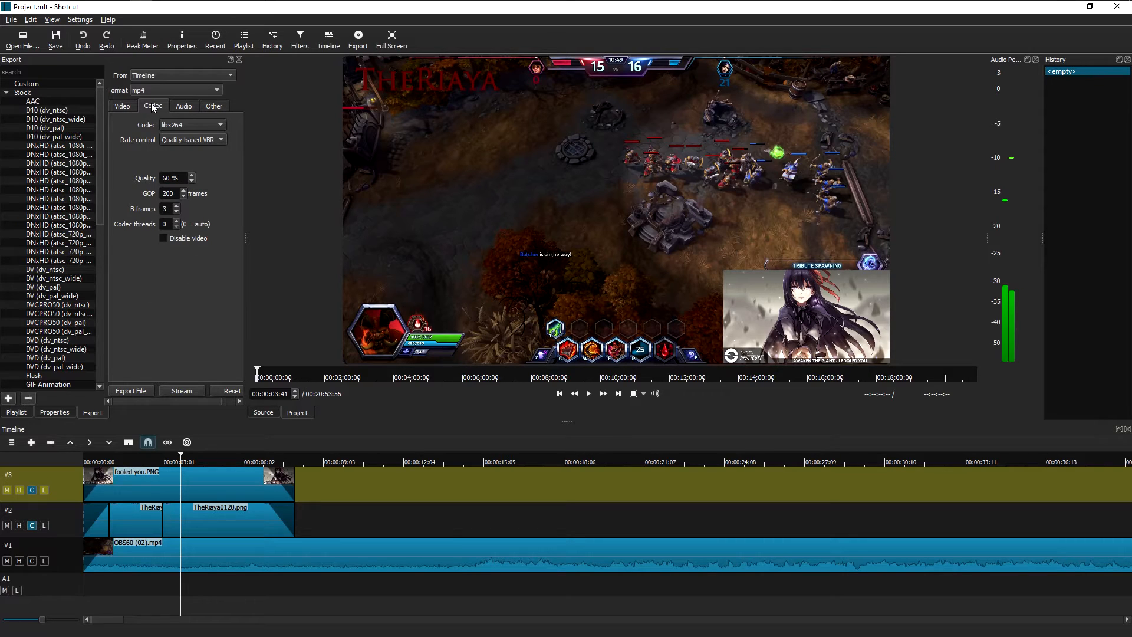
click(183, 140)
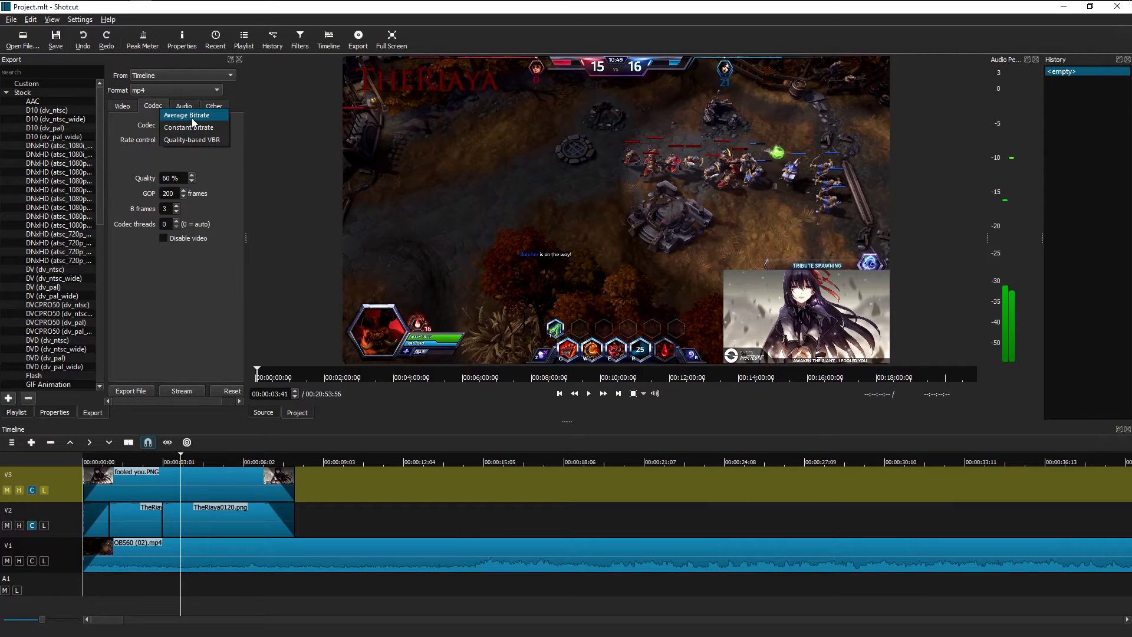
click(192, 118)
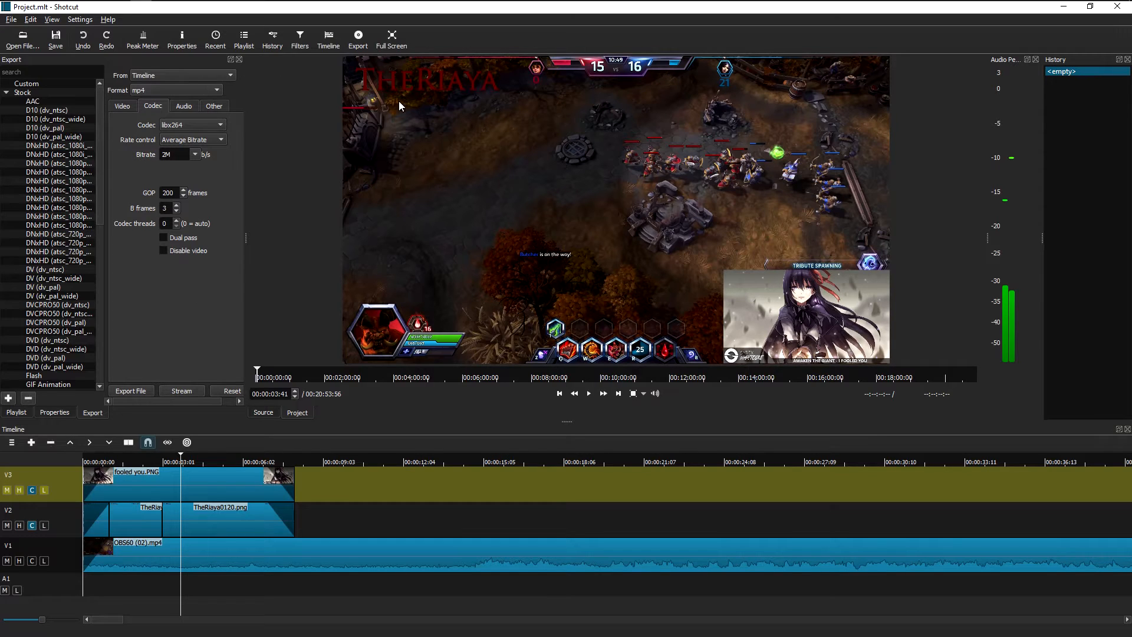
- Show the playlist and inspect the logo animation clips on track V2, scrubbing the project and ending at 00:00:02:10
click(16, 412)
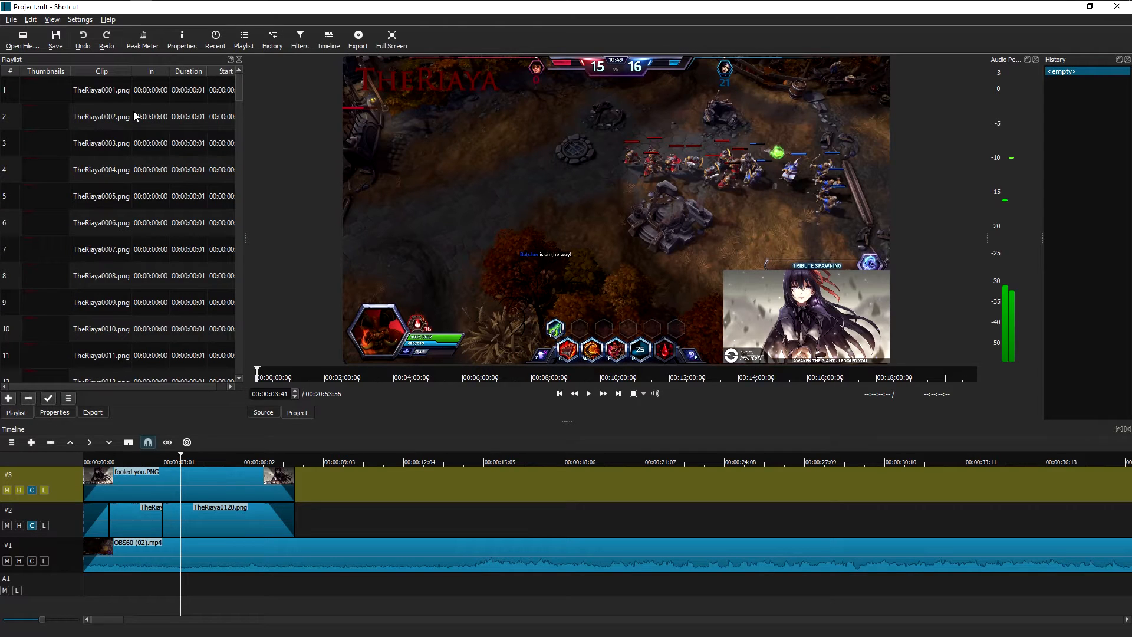
click(108, 91)
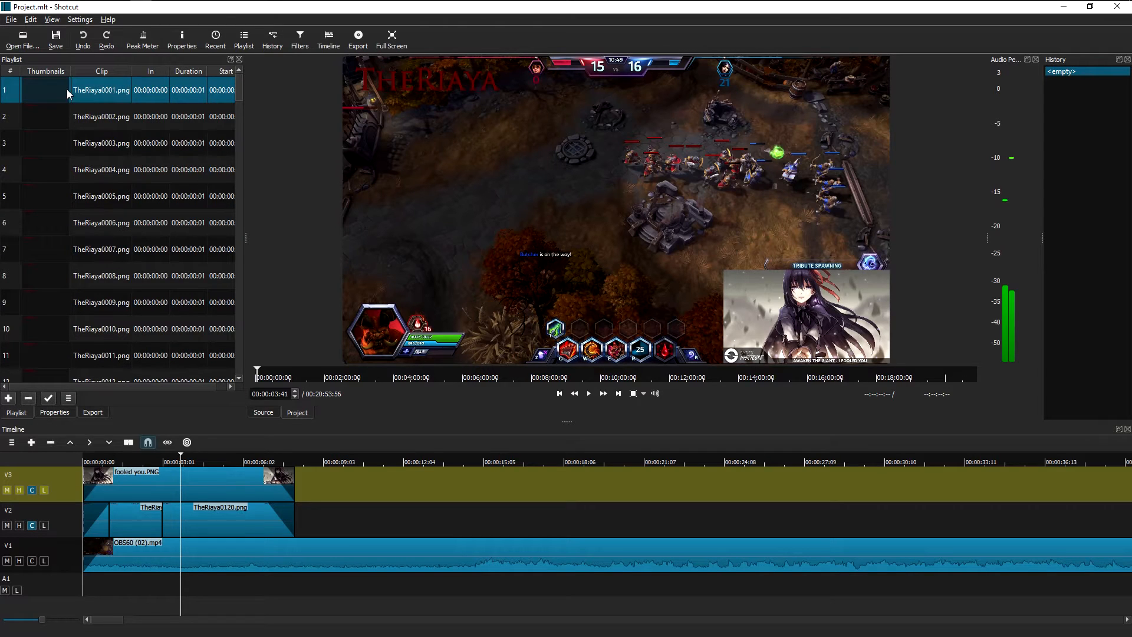
click(138, 462)
click(96, 528)
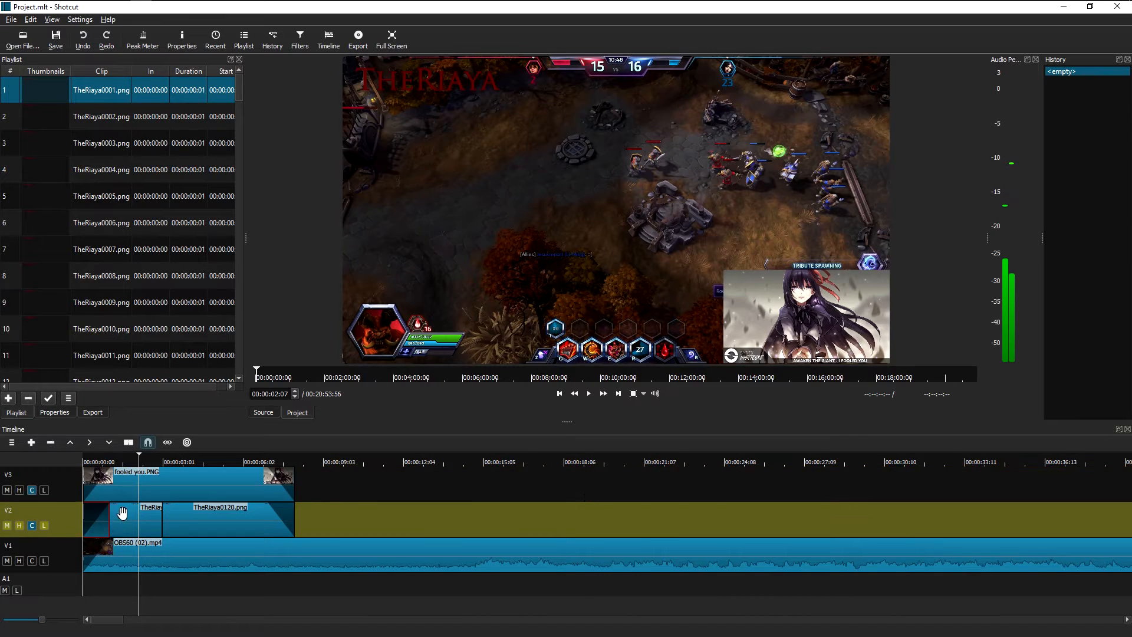
click(93, 462)
click(100, 461)
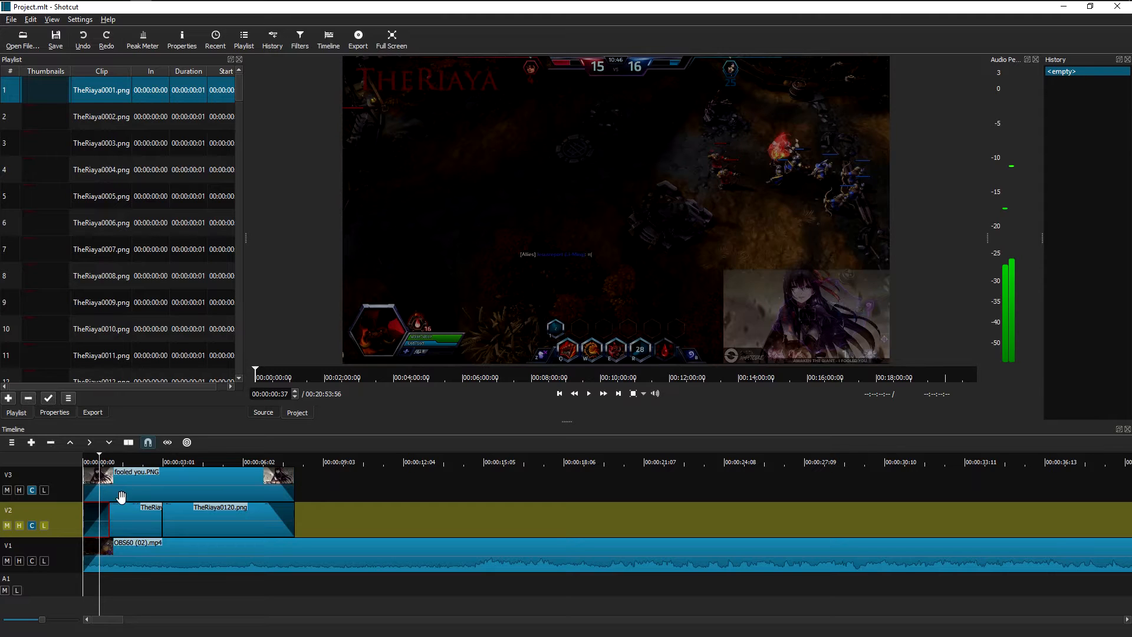
click(124, 462)
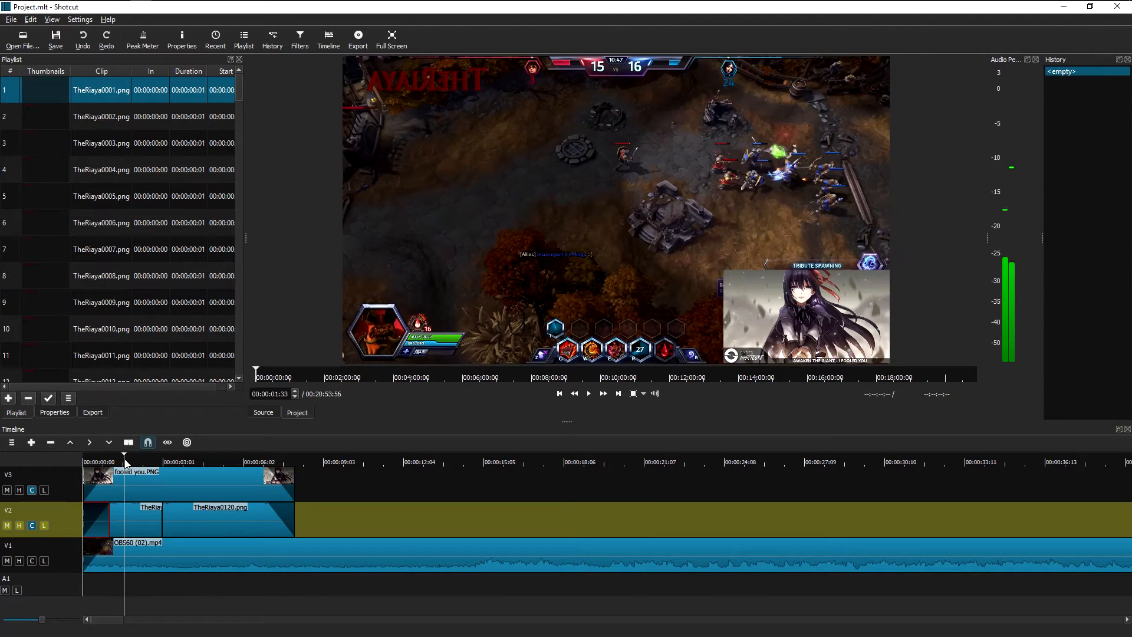
click(136, 461)
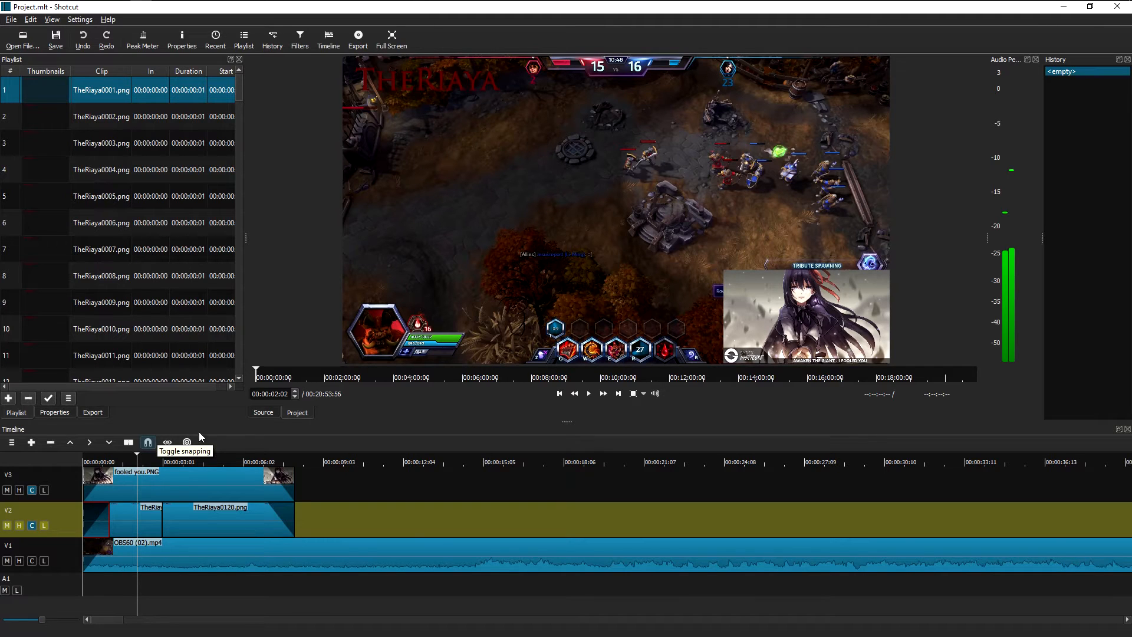
click(202, 462)
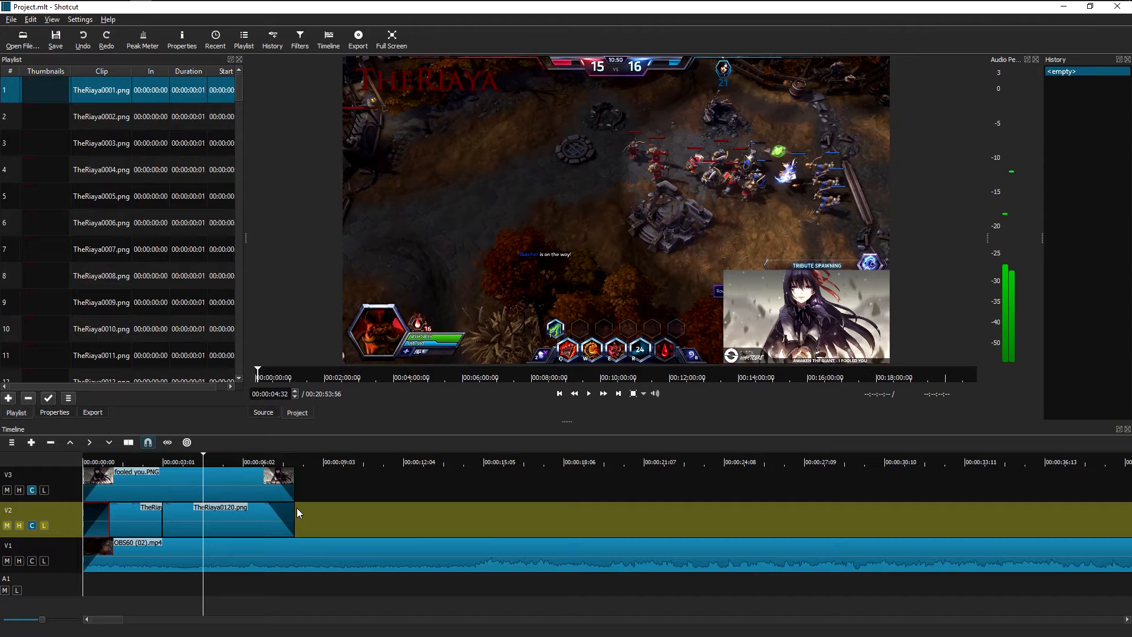
click(243, 510)
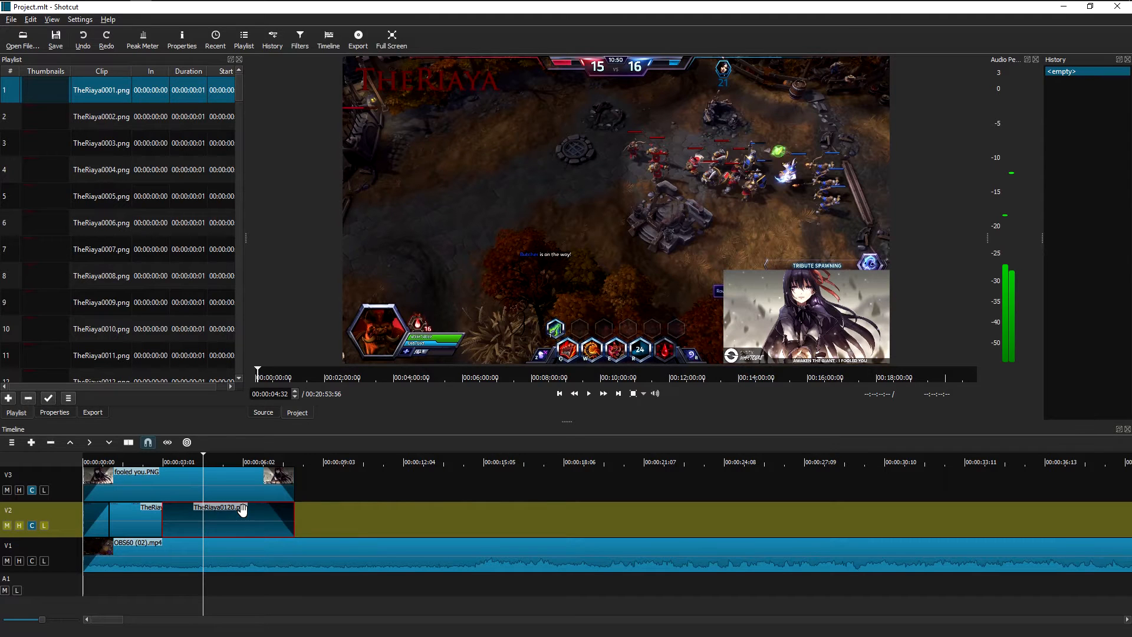
click(141, 466)
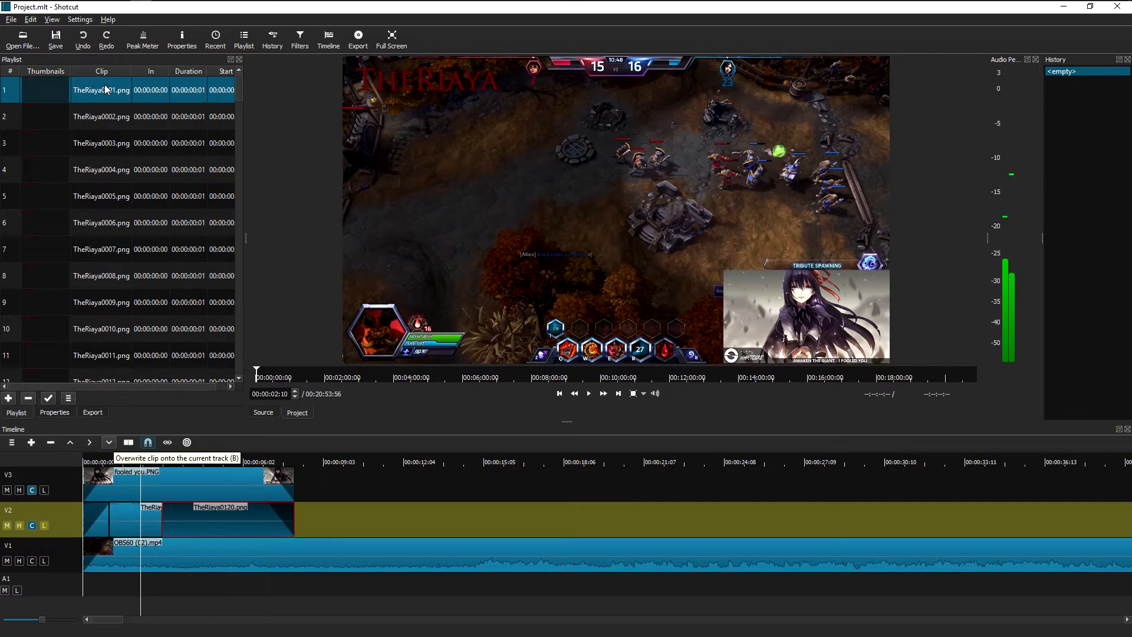
- Open TheRiaya0001.png from the playlist in the source player, scrub through the still and display its properties
scroll(239, 98, down, 1)
drag(239, 93, 242, 67)
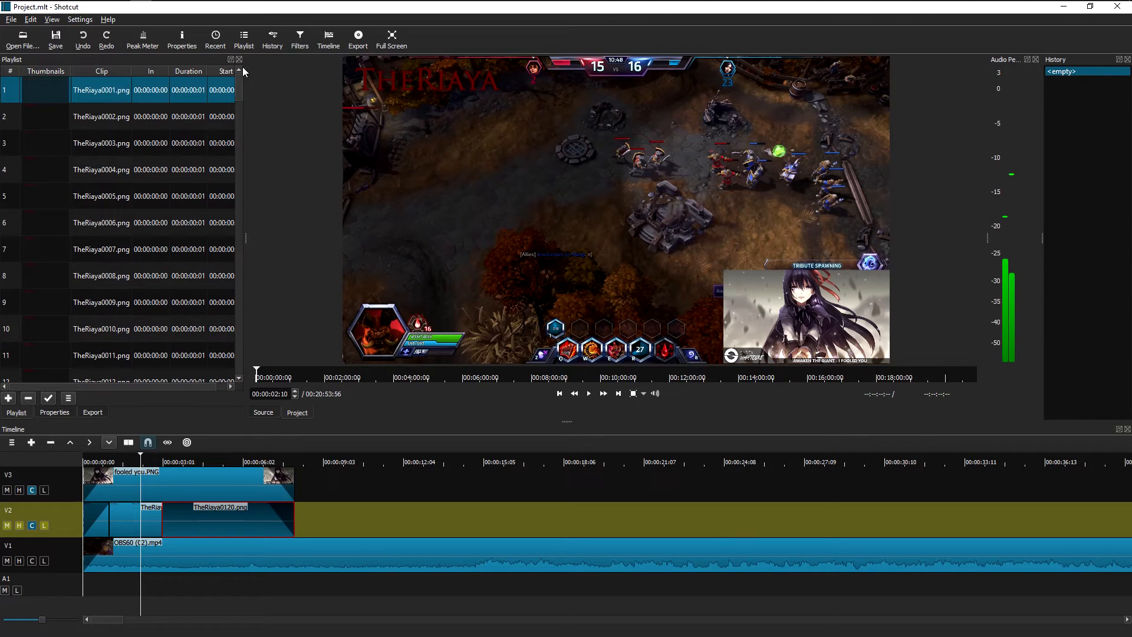
double_click(106, 87)
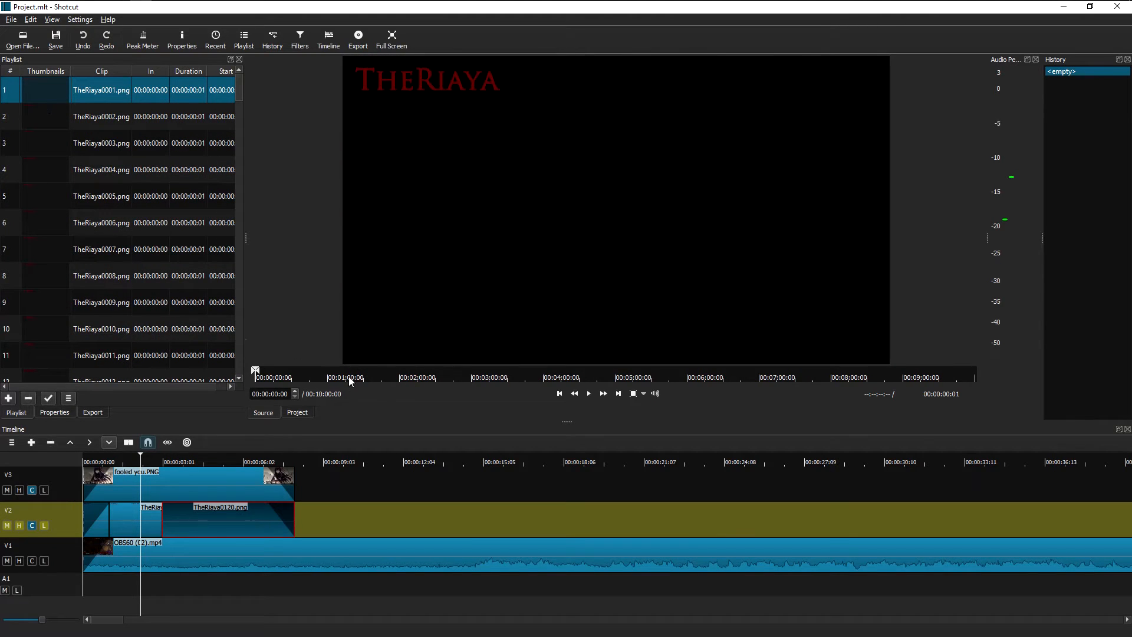
drag(350, 380, 552, 378)
click(54, 412)
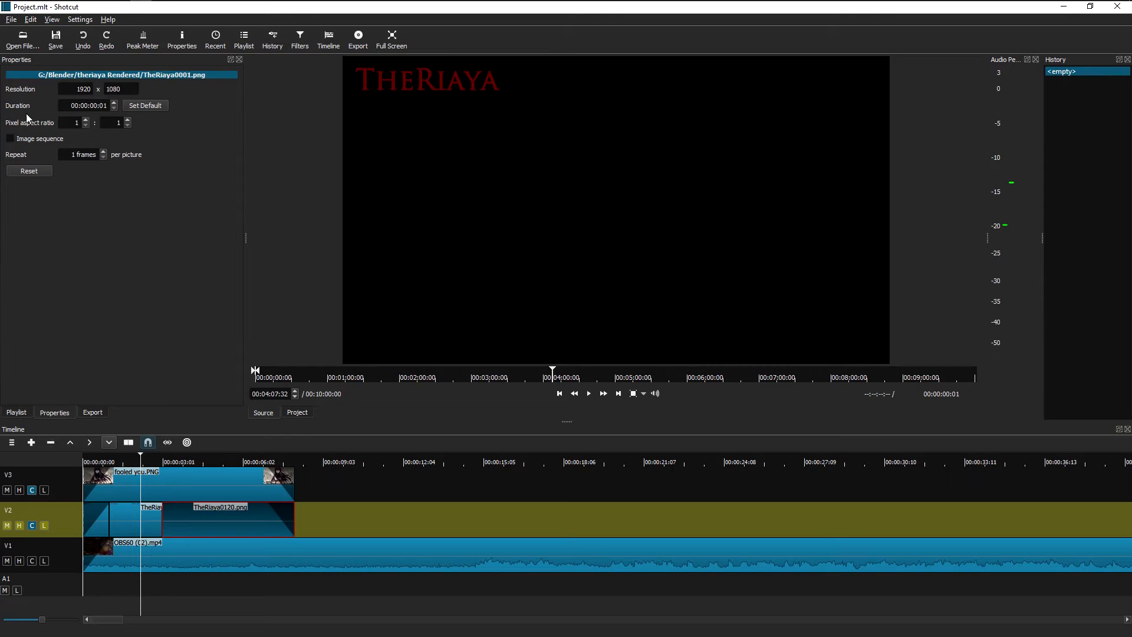
- Treat TheRiaya0001.png as an image sequence and preview the resulting logo animation in the source player
click(10, 139)
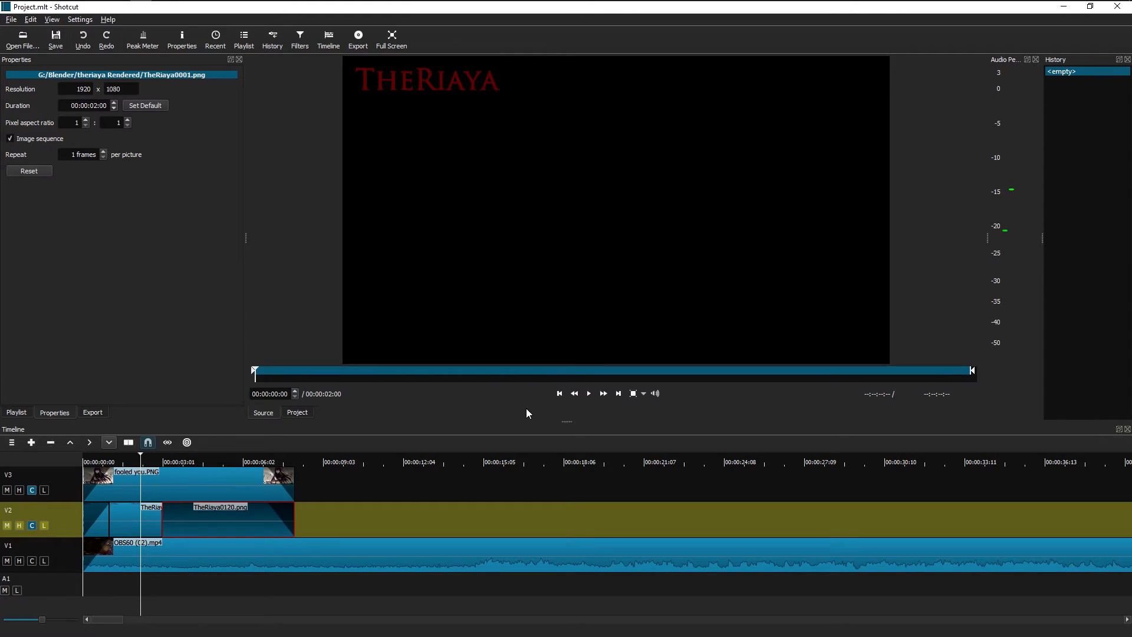
click(589, 397)
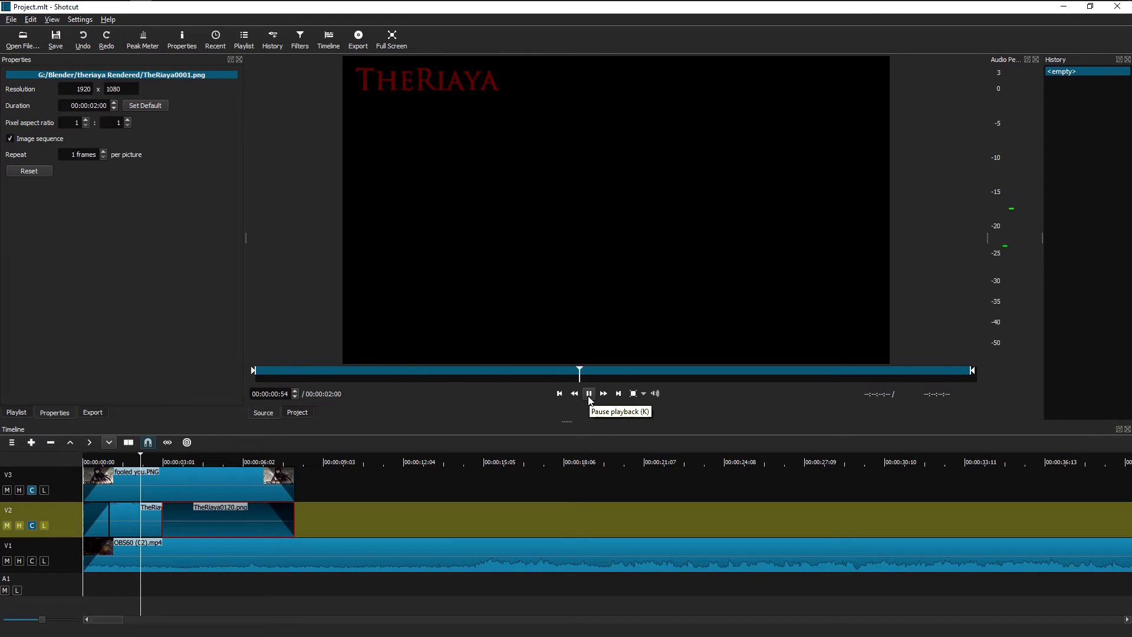
click(589, 396)
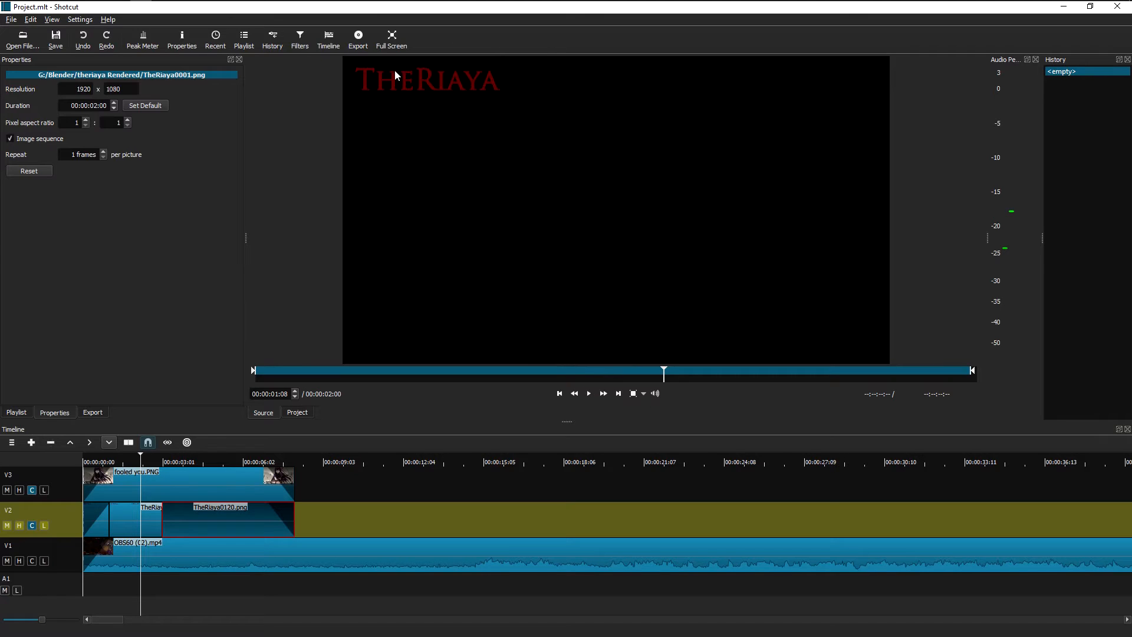
drag(568, 148, 311, 326)
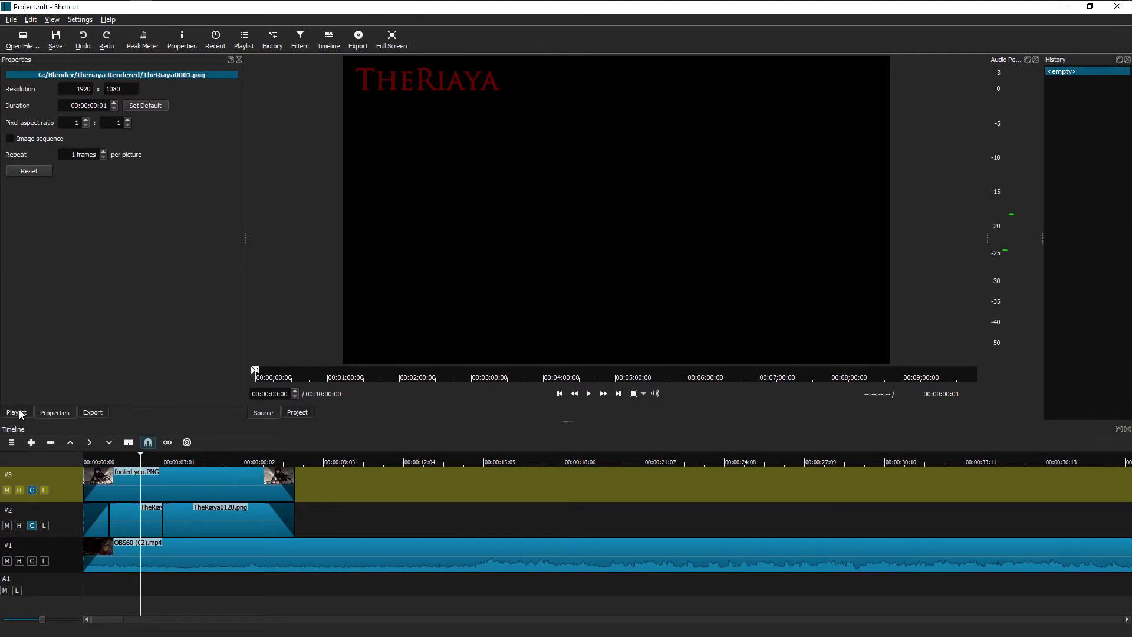
- Revisit the export codec settings and return to the playlist of logo images
click(92, 412)
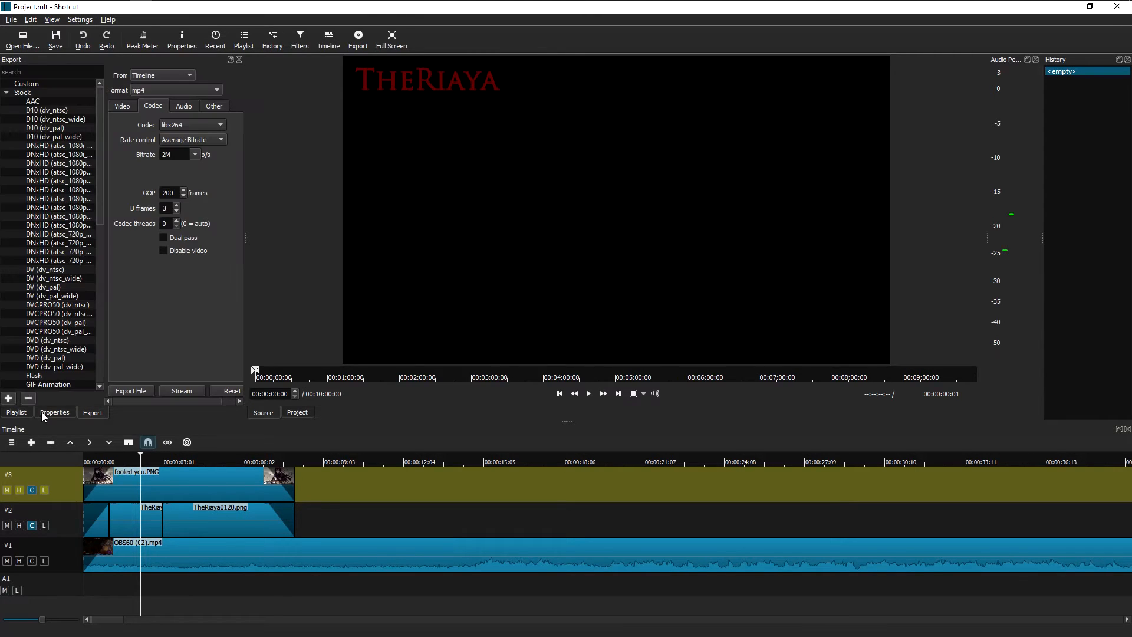
click(17, 413)
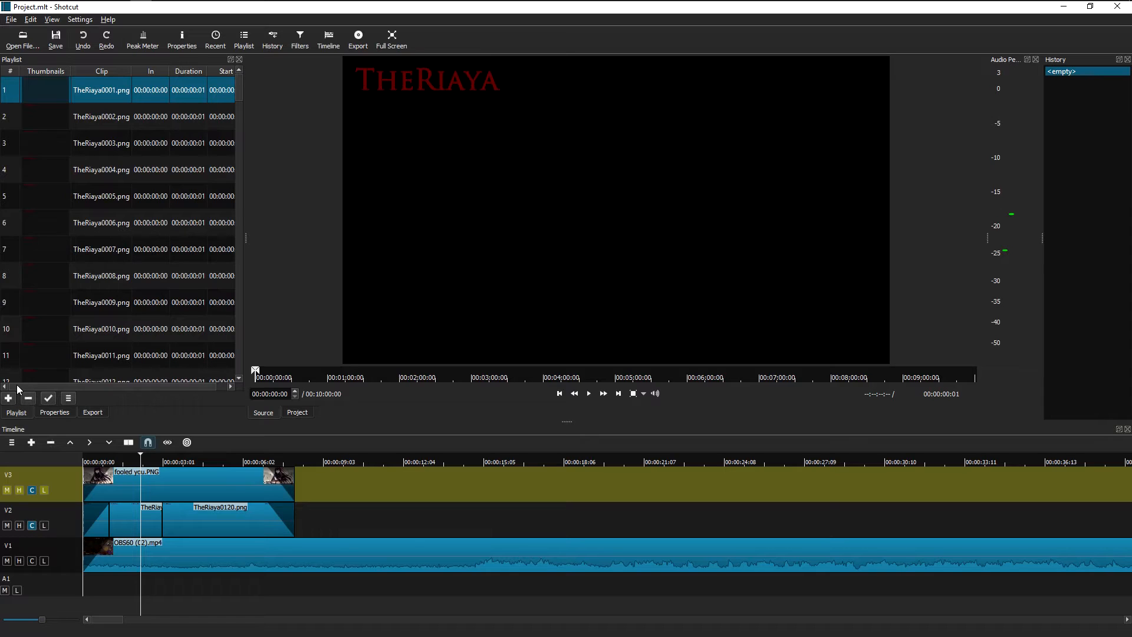
- Display the properties of TheRiaya0001.png, followed by its filters
click(54, 412)
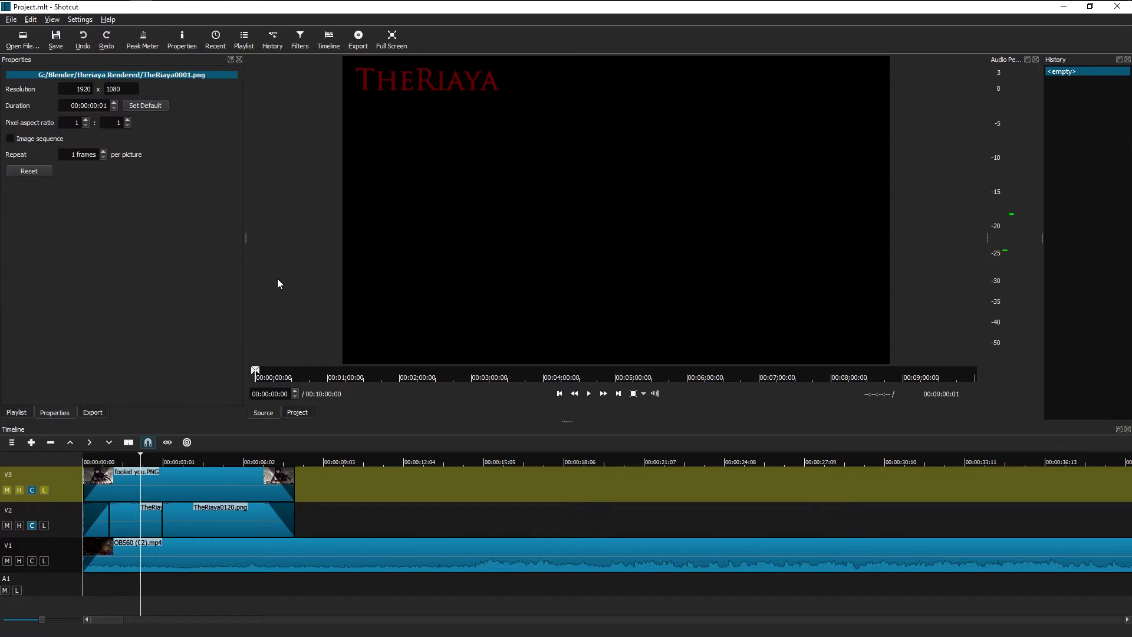
click(301, 37)
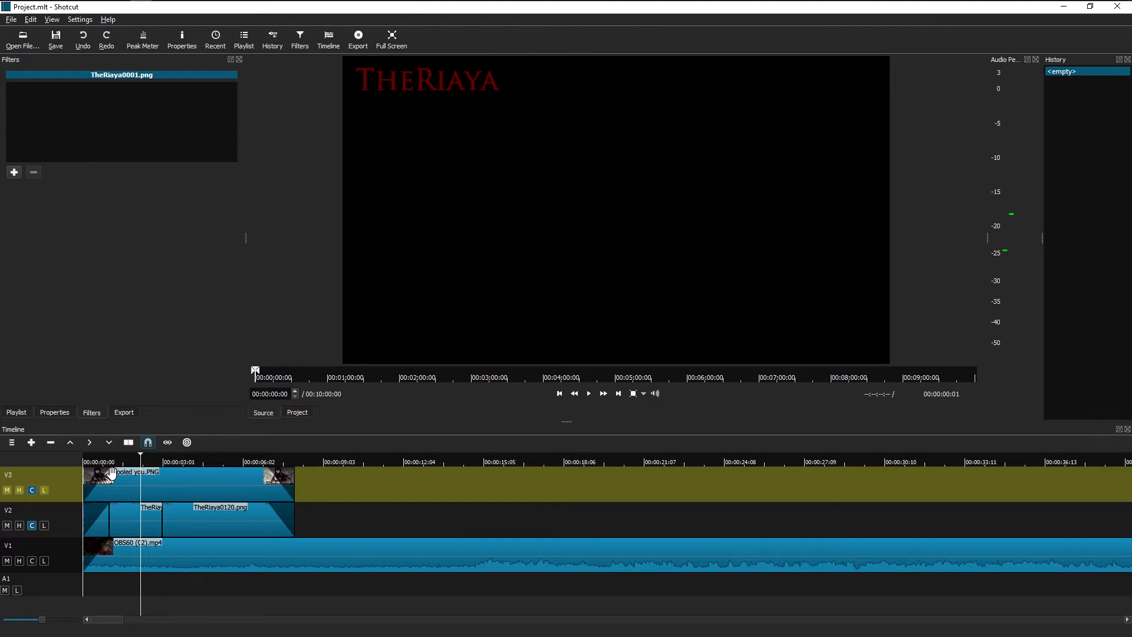
- Try adjusting the fade-in at the start of fooled you.PNG on track V3, and undo the adjustment
drag(88, 470, 122, 475)
key(ctrl+z)
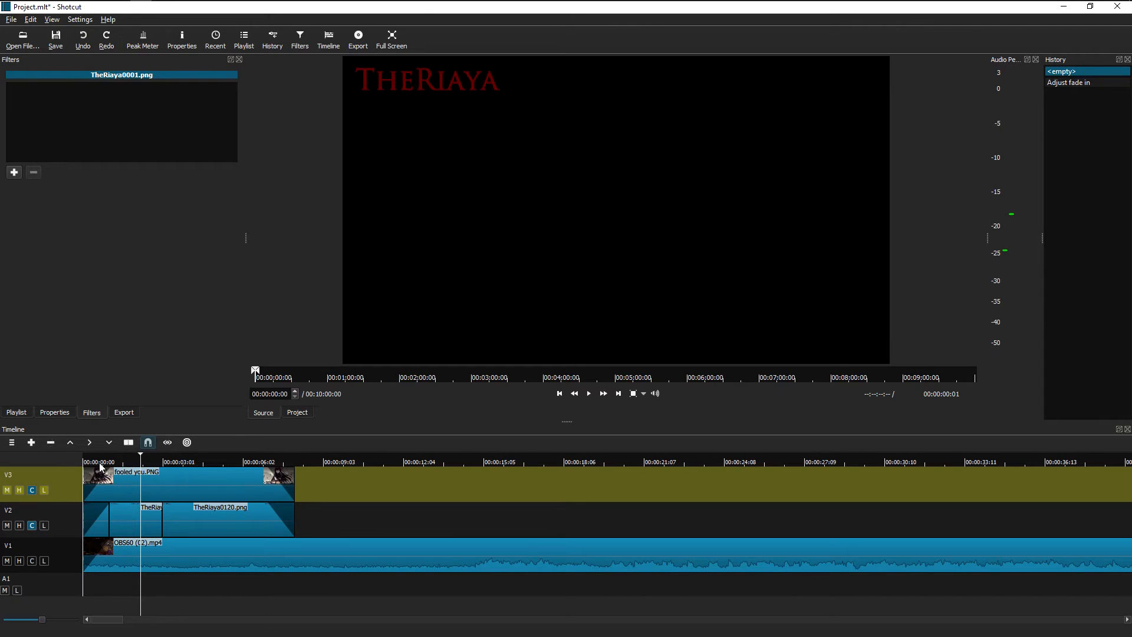
- Inspect the filters of fooled you.PNG and scrub through its fade-in and fade-out, ending at 00:00:05:10
click(99, 462)
click(129, 475)
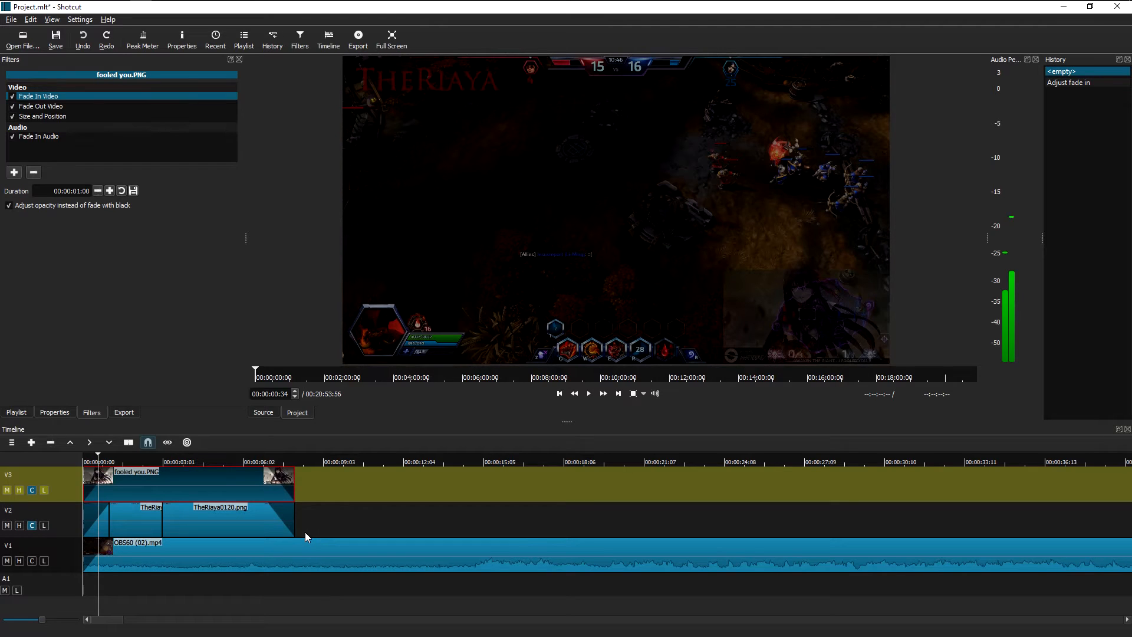
click(122, 467)
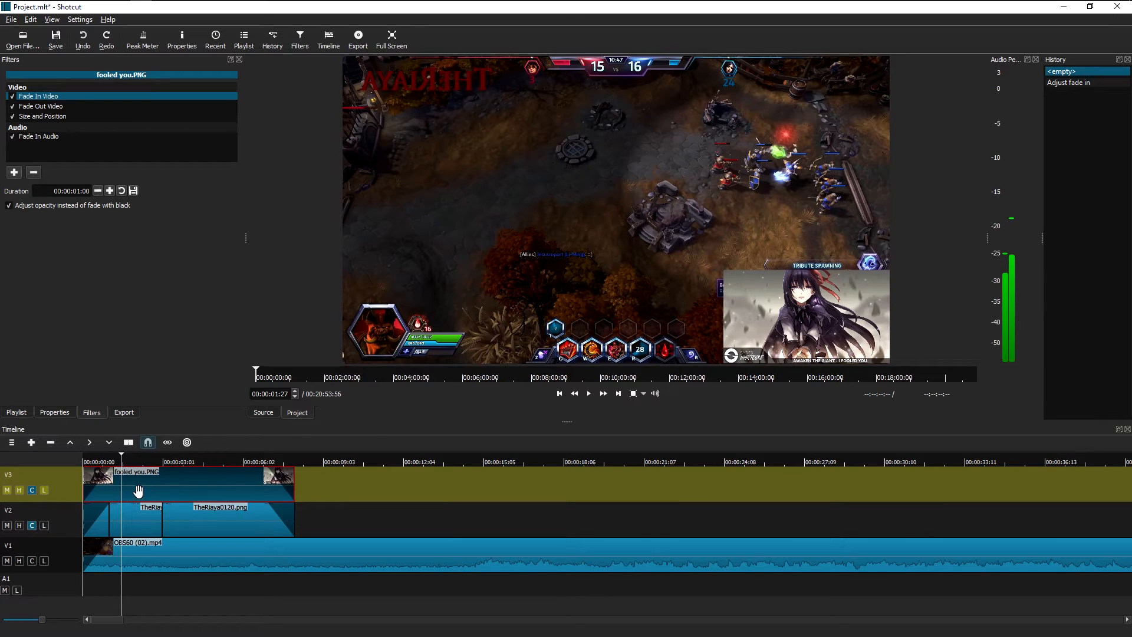
click(285, 467)
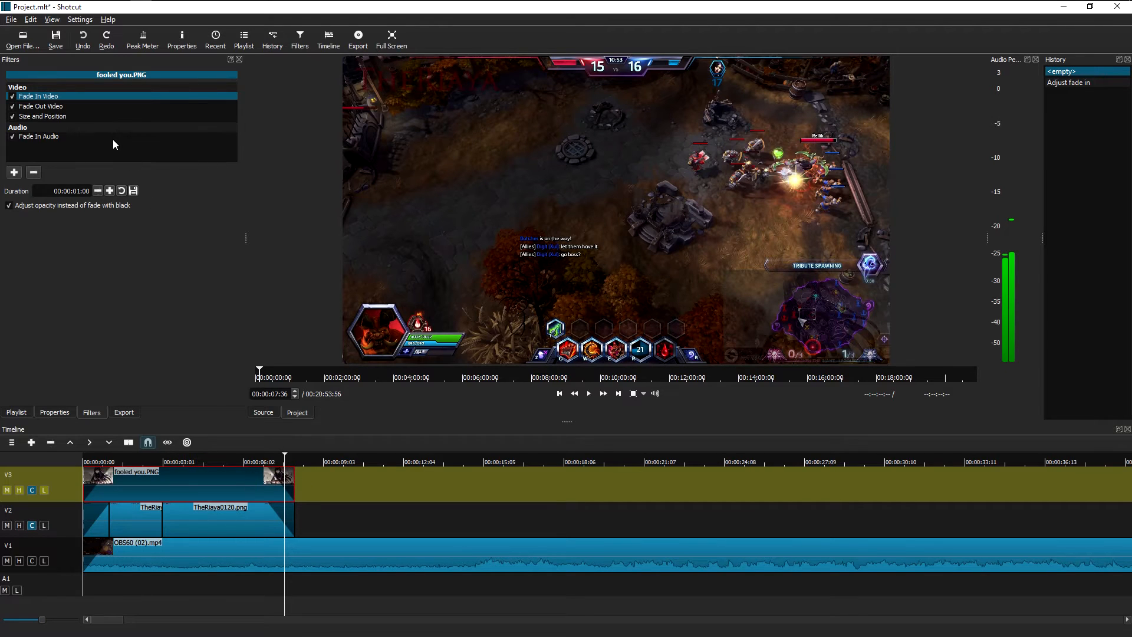
click(221, 458)
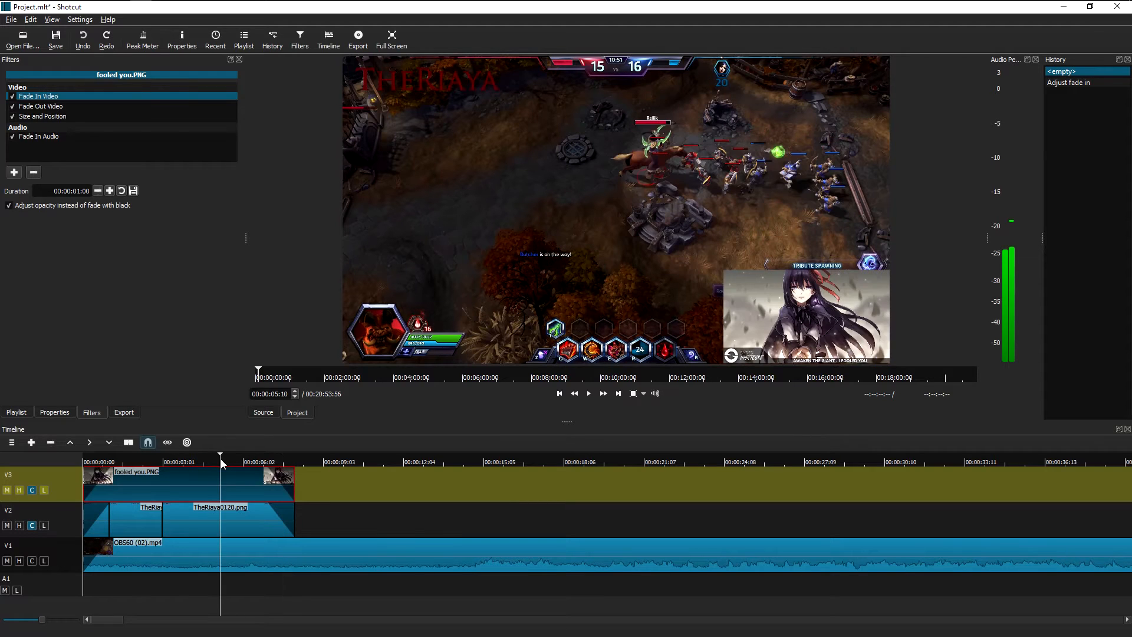
- Compare the fade filters of OBS60 (02).mp4 on track V1 with those of fooled you.PNG, moving the playhead to 00:00:02:50
click(270, 553)
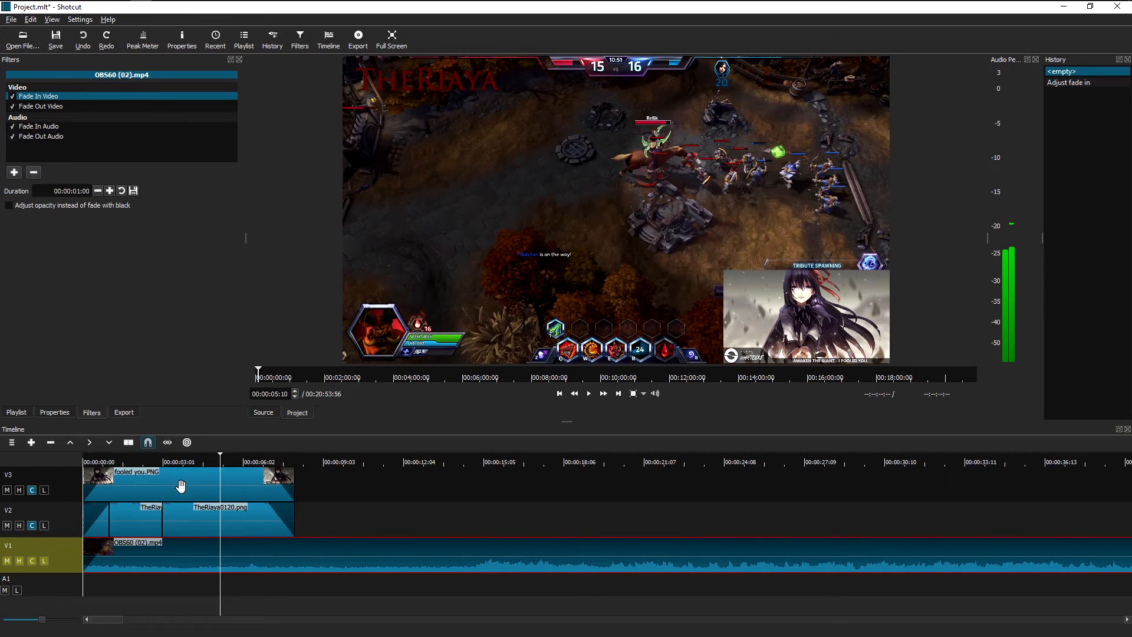
click(158, 463)
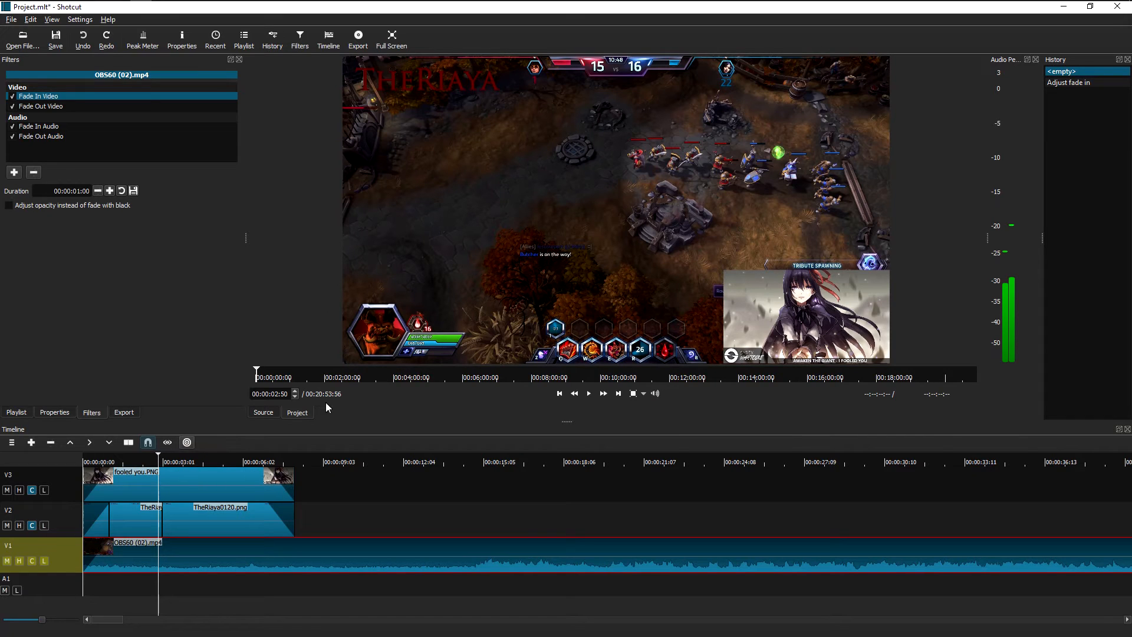
click(222, 475)
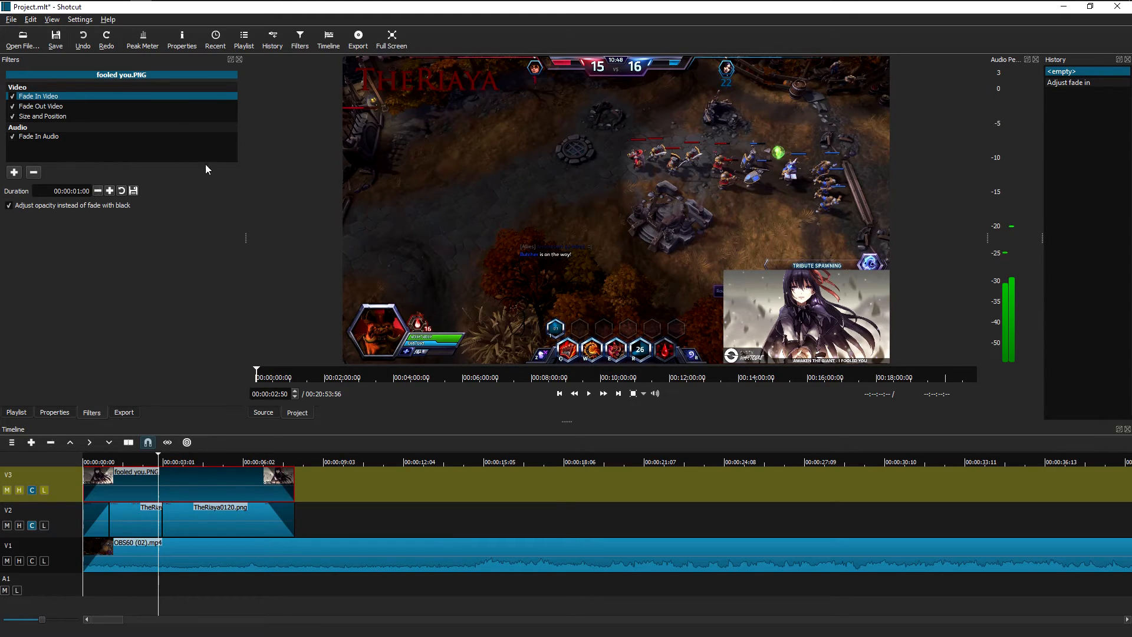
- Examine the project and player settings, particularly the experimental GPU Processing option
click(80, 20)
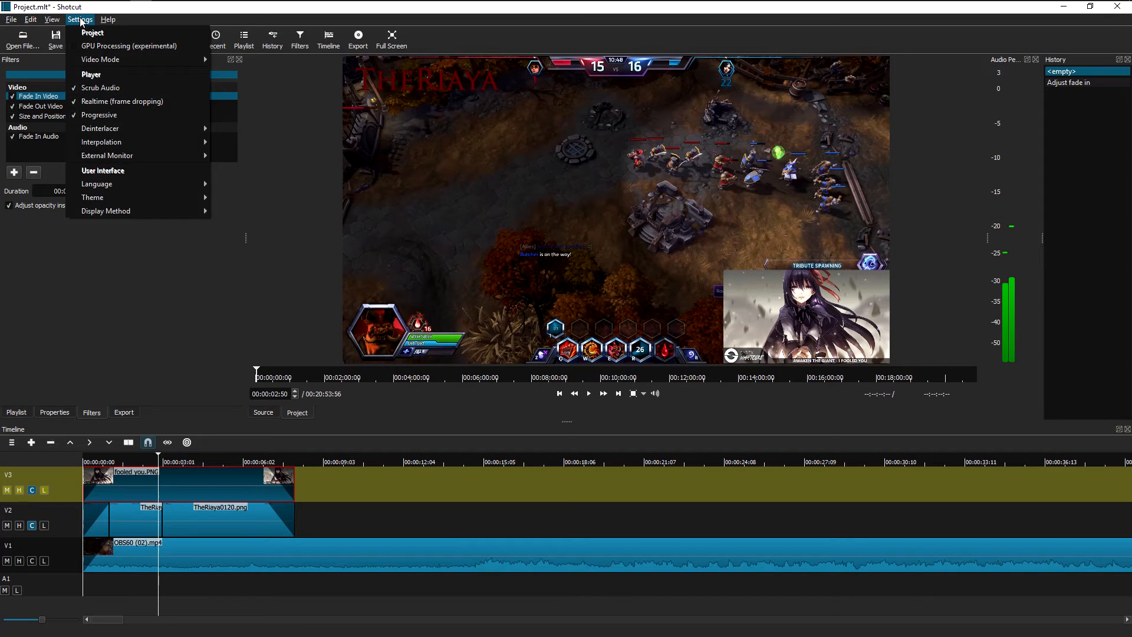
mouse_move(18, 23)
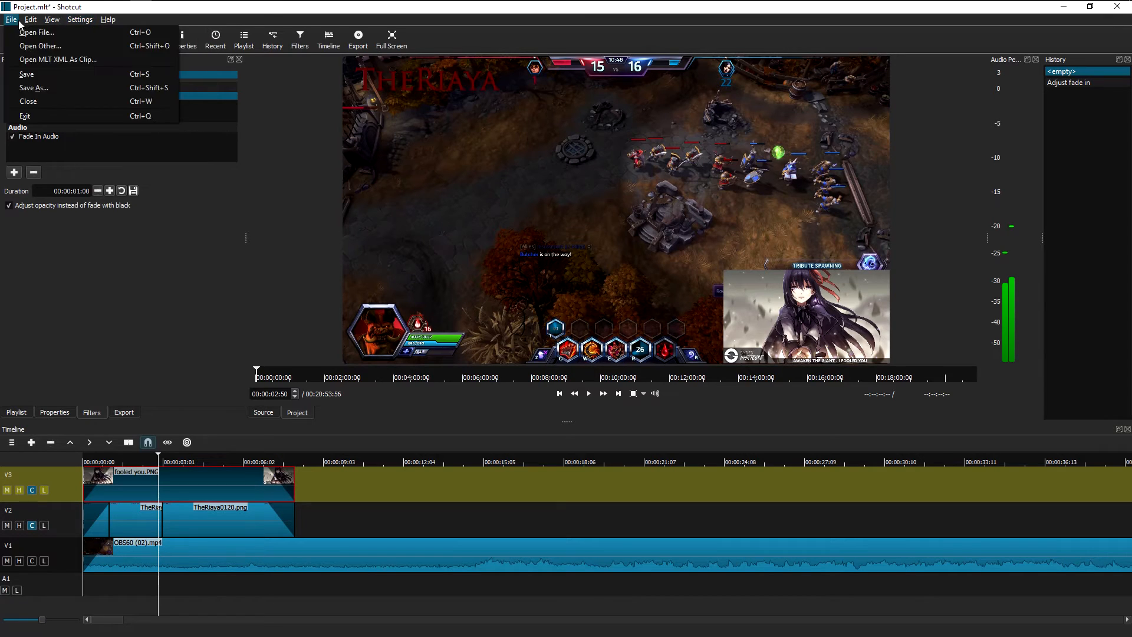
mouse_move(80, 20)
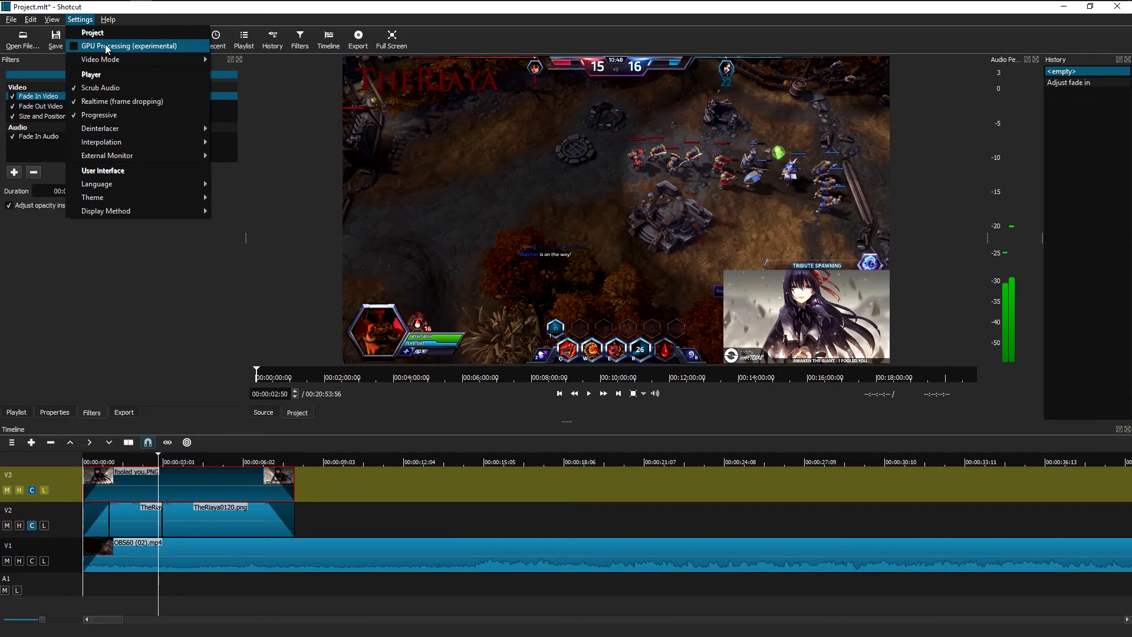
- Scrub the opening seconds of the project, ending at 00:00:01:51, and check the Realtime (frame dropping) player setting
click(144, 460)
click(178, 460)
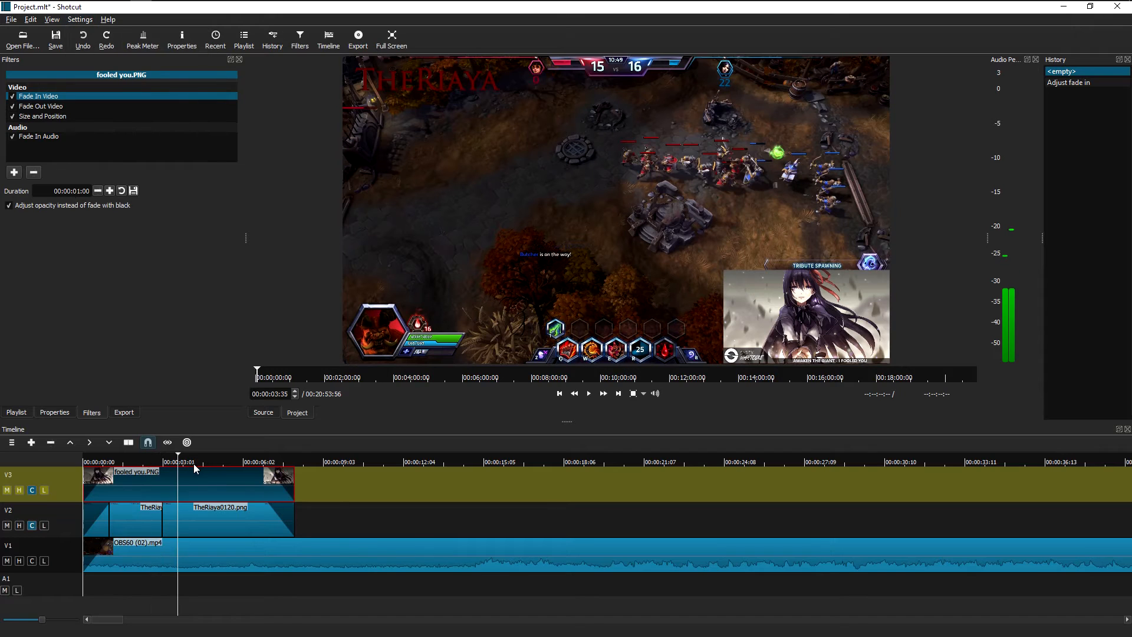
click(205, 460)
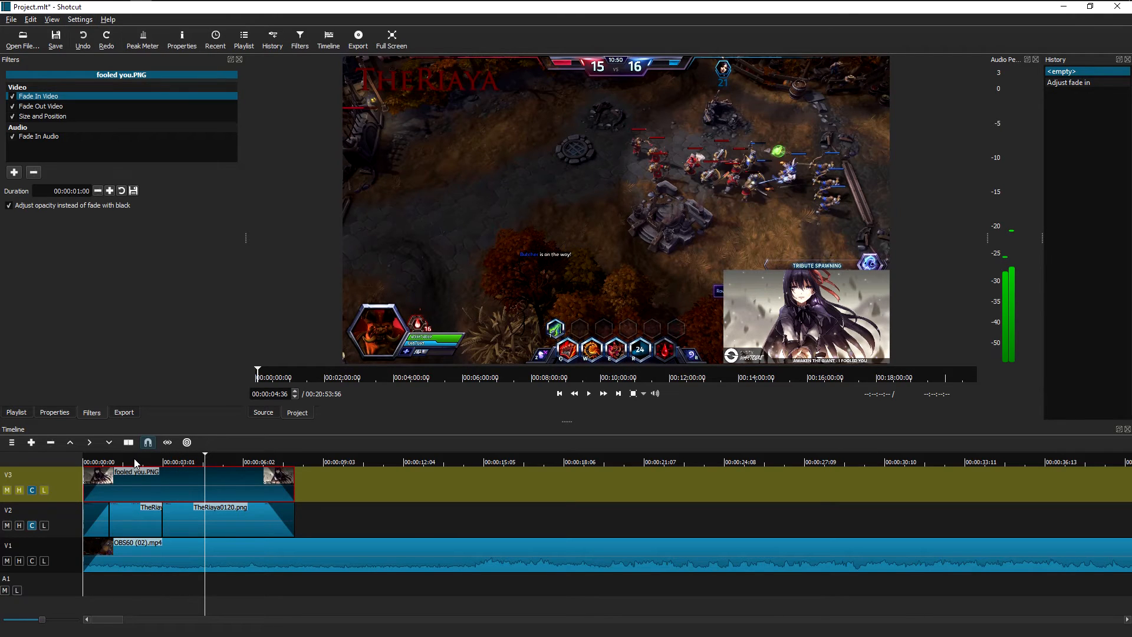
click(132, 460)
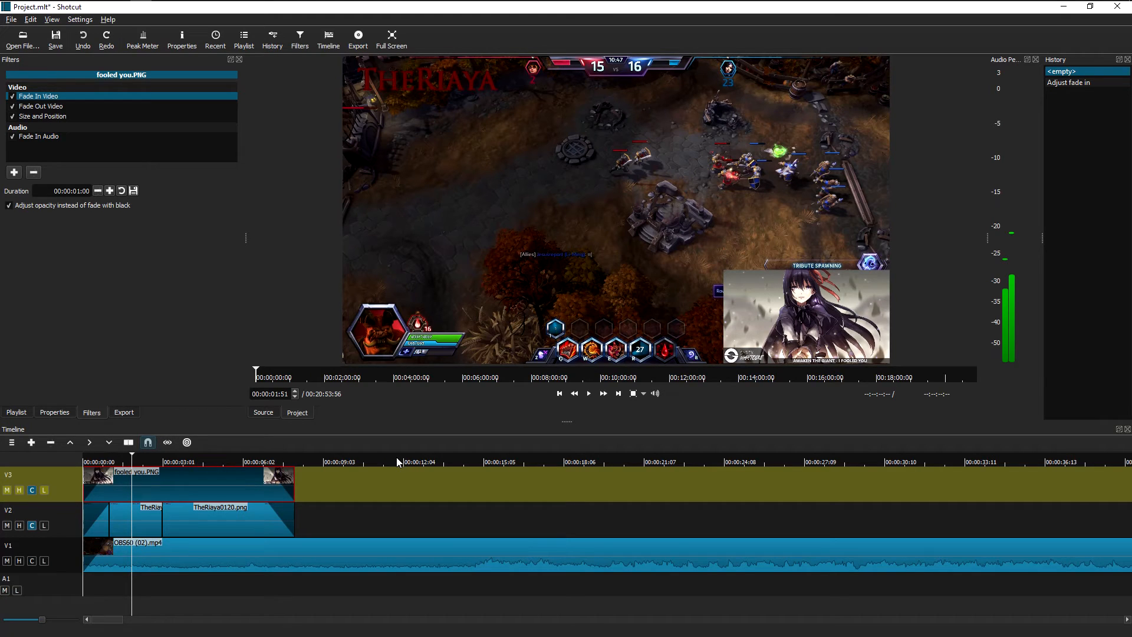
click(80, 19)
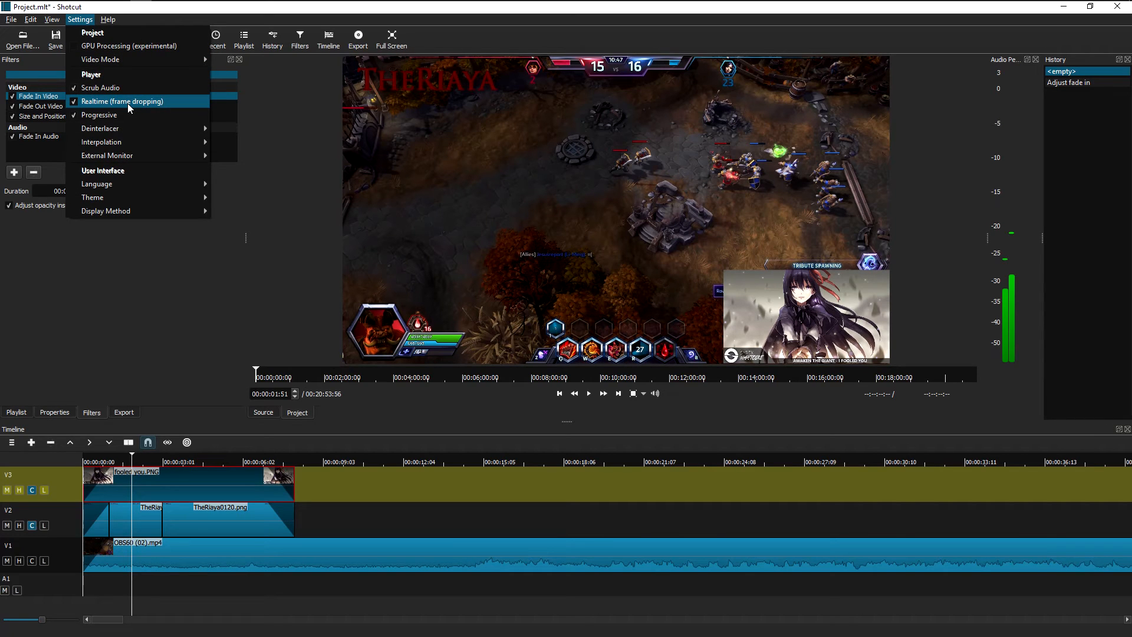
click(85, 21)
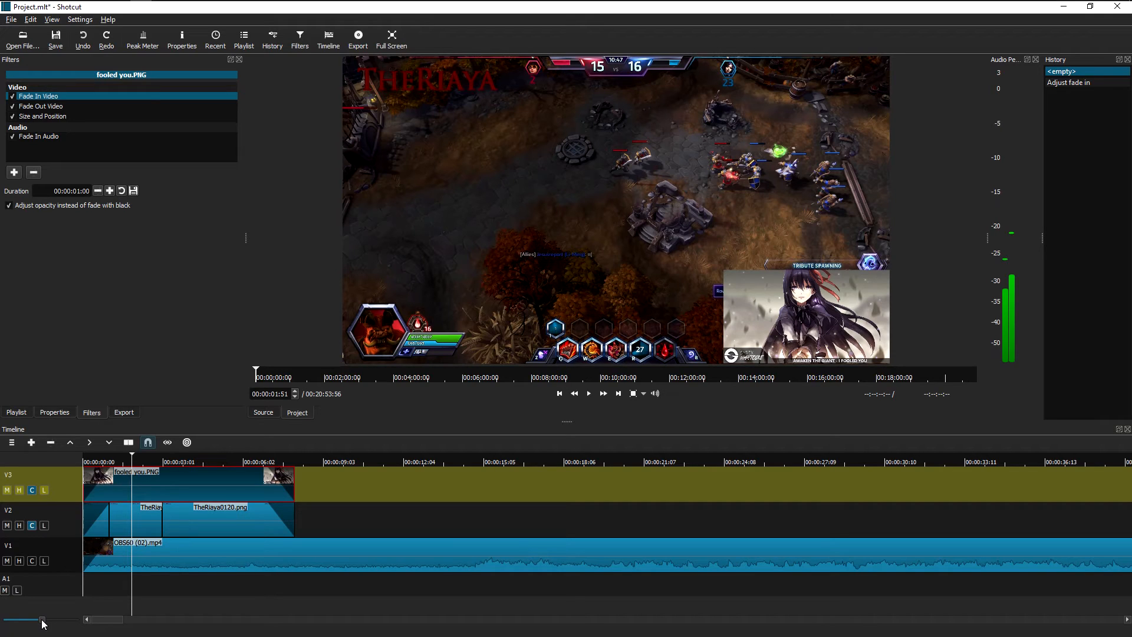
- Zoom the timeline in and out between individual-clip detail and the full project, returning to a view of the opening clips
drag(42, 619, 85, 620)
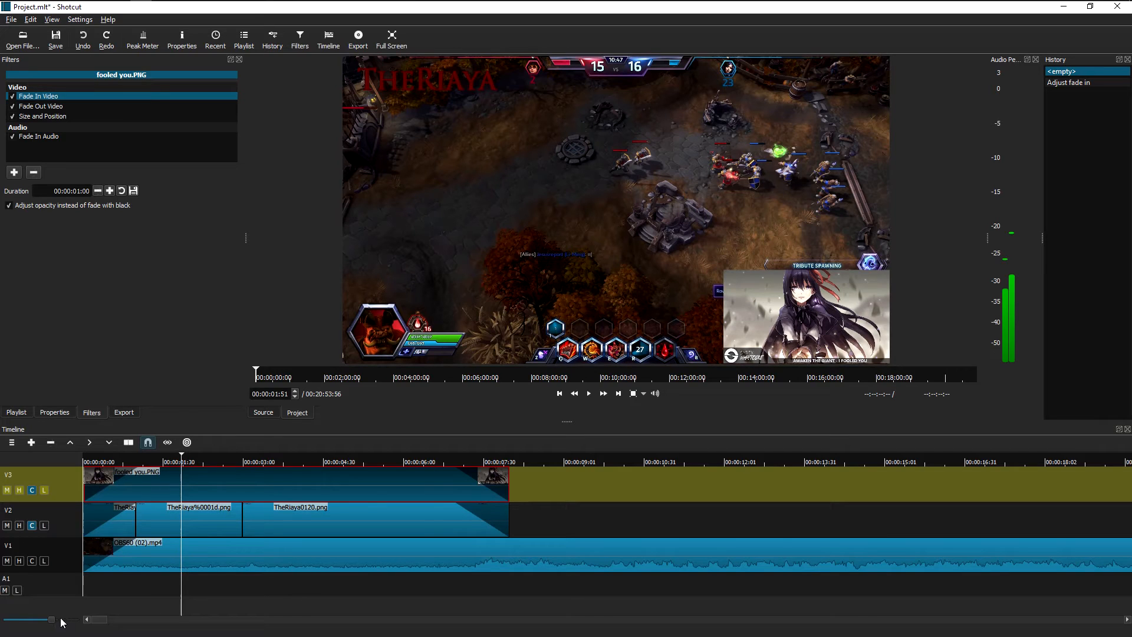
scroll(57, 619, up, 2)
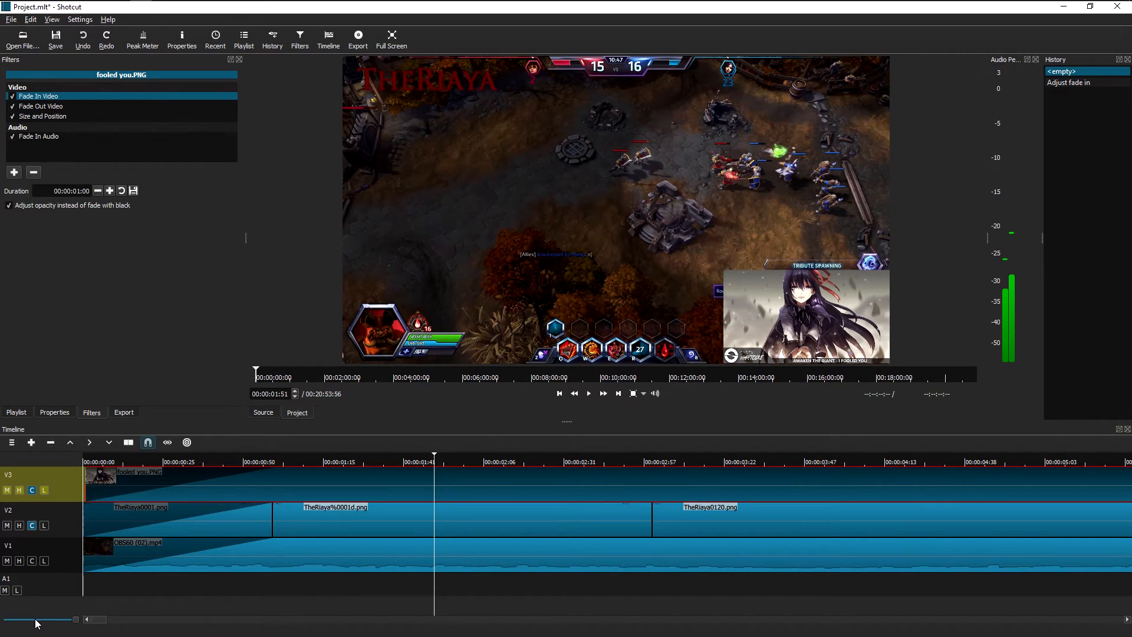
scroll(35, 623, down, 5)
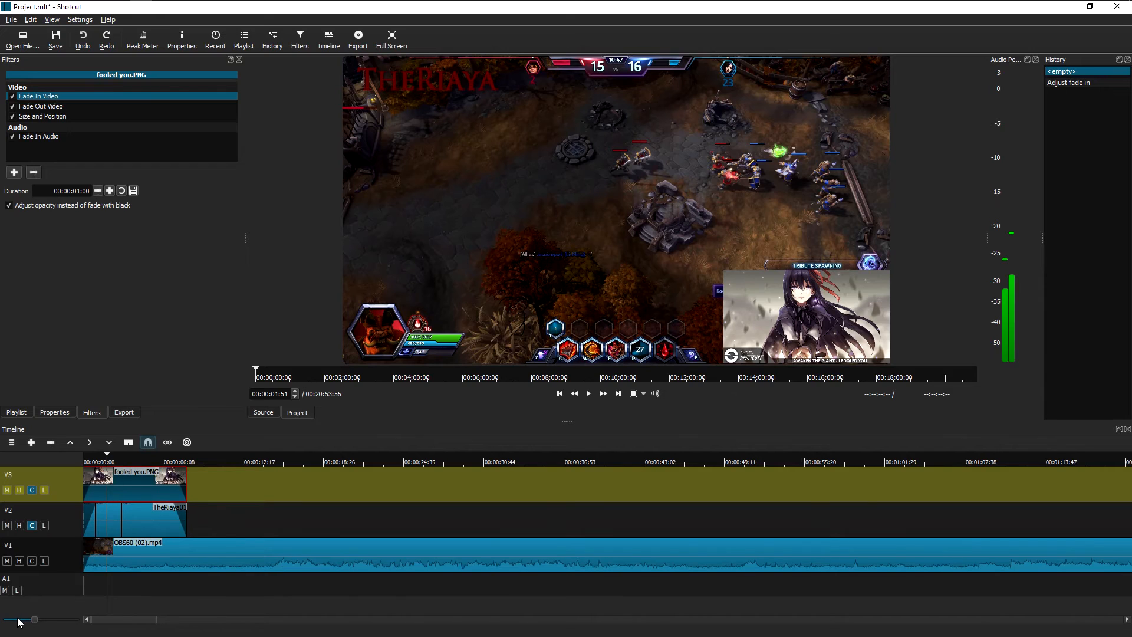
click(70, 620)
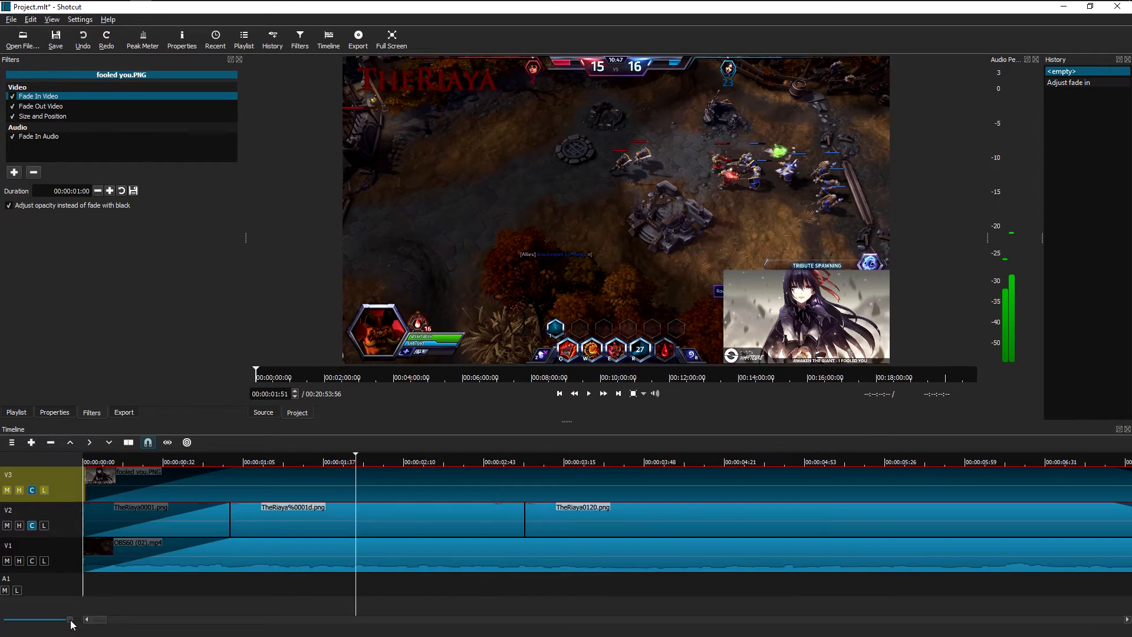
click(13, 621)
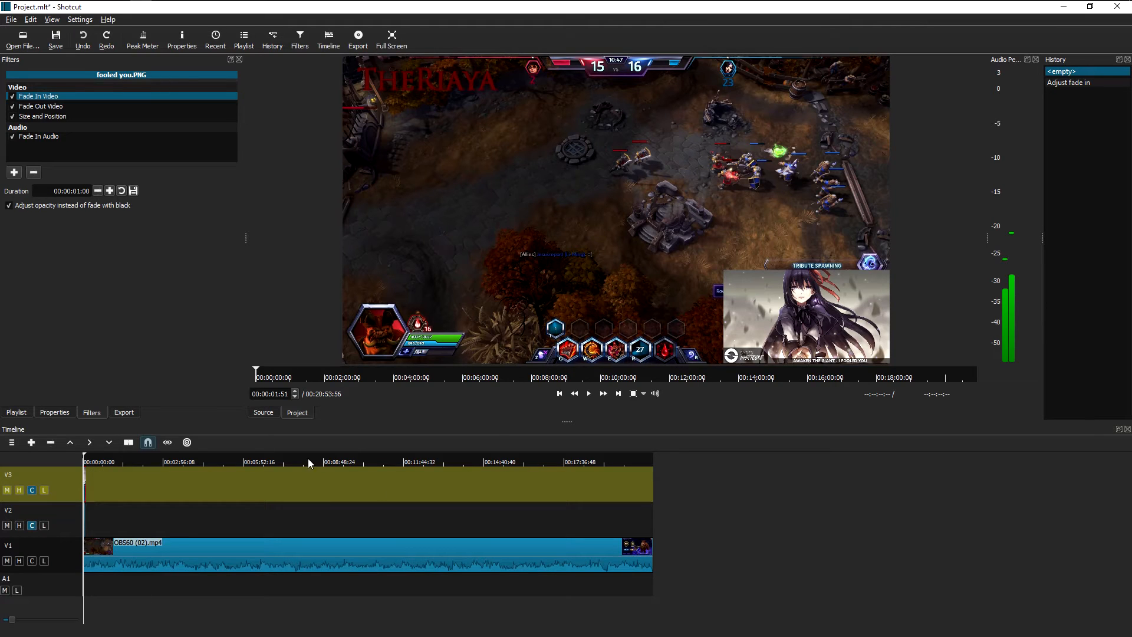
click(44, 619)
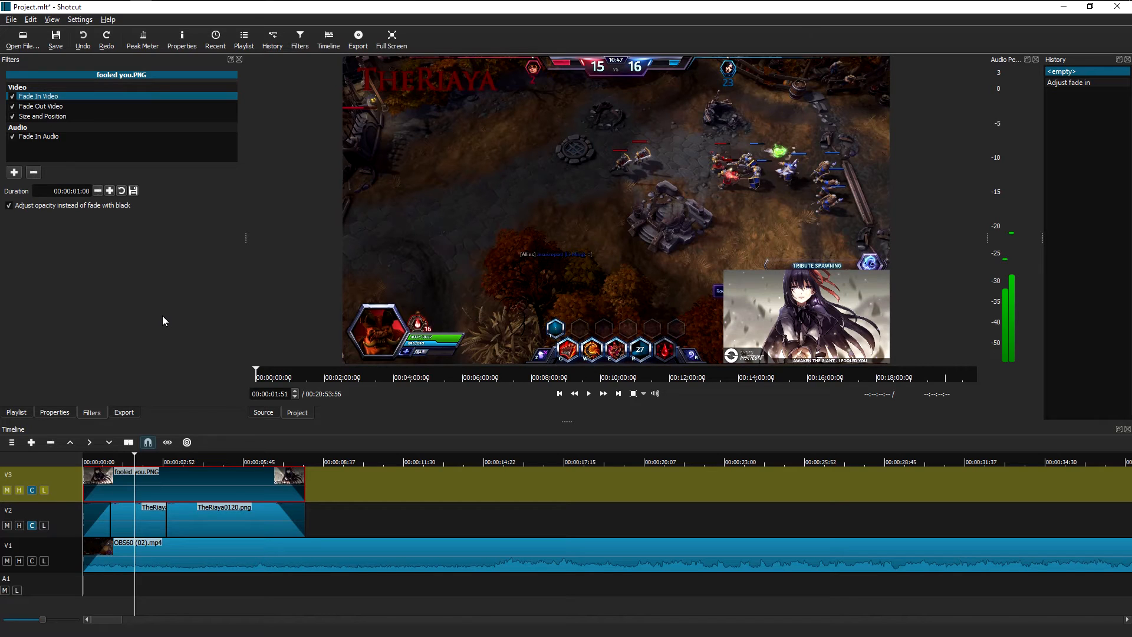
- Review the External Monitor choices None, Screen 0 and Screen 1, leaving the selection as it is
click(89, 21)
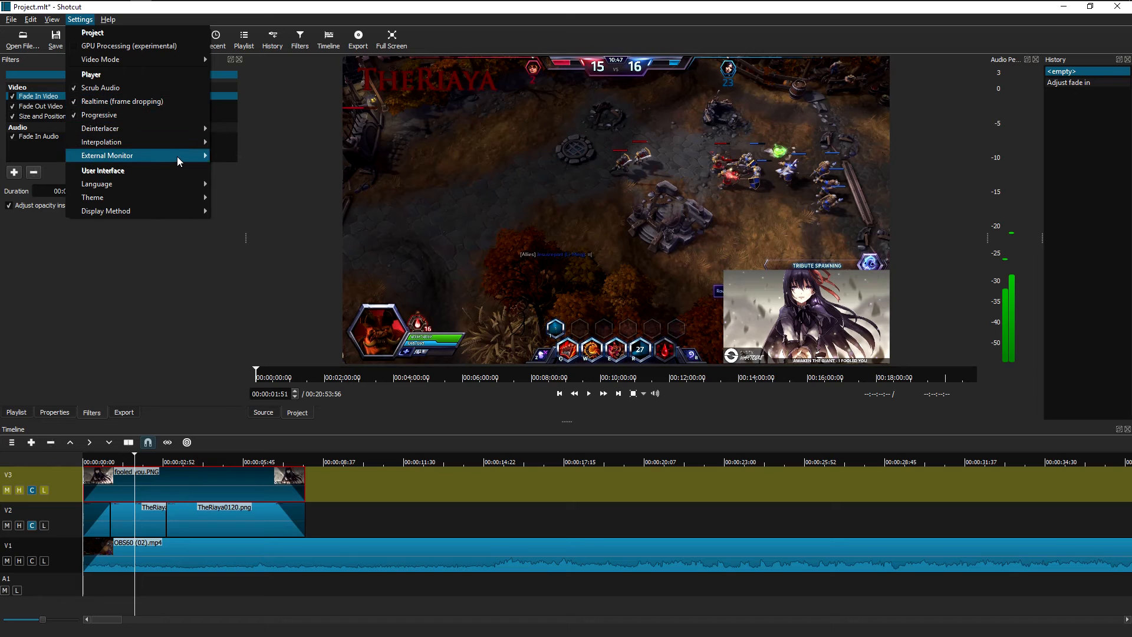
mouse_move(178, 158)
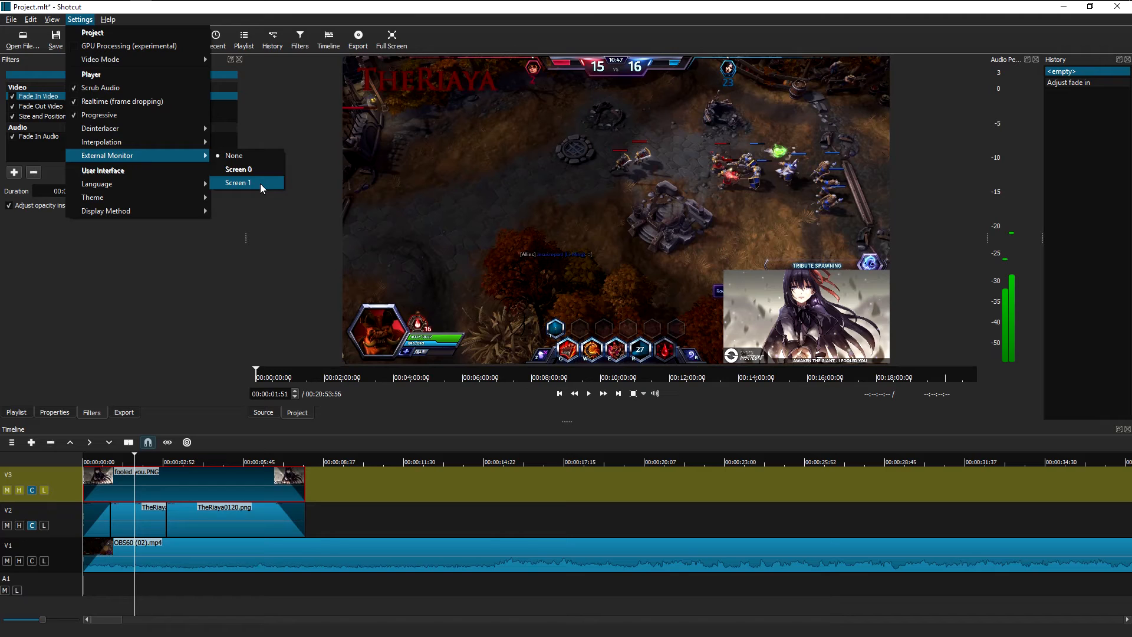
click(222, 274)
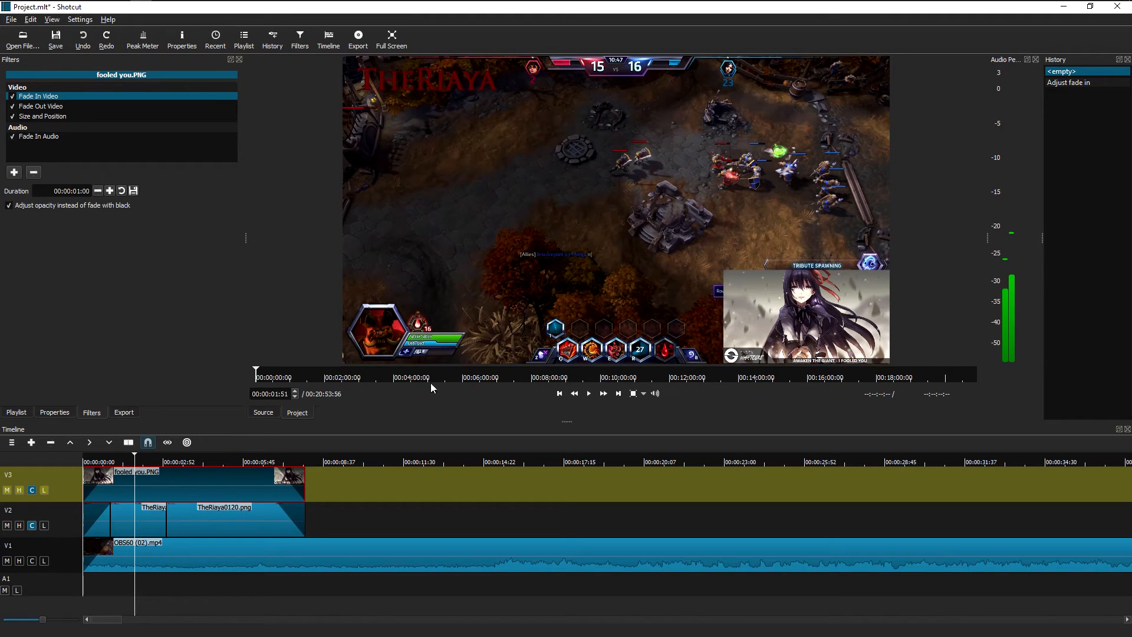
- Compare the source clip preview with the project preview by switching between them repeatedly, finishing on the project
click(263, 412)
click(289, 414)
click(263, 414)
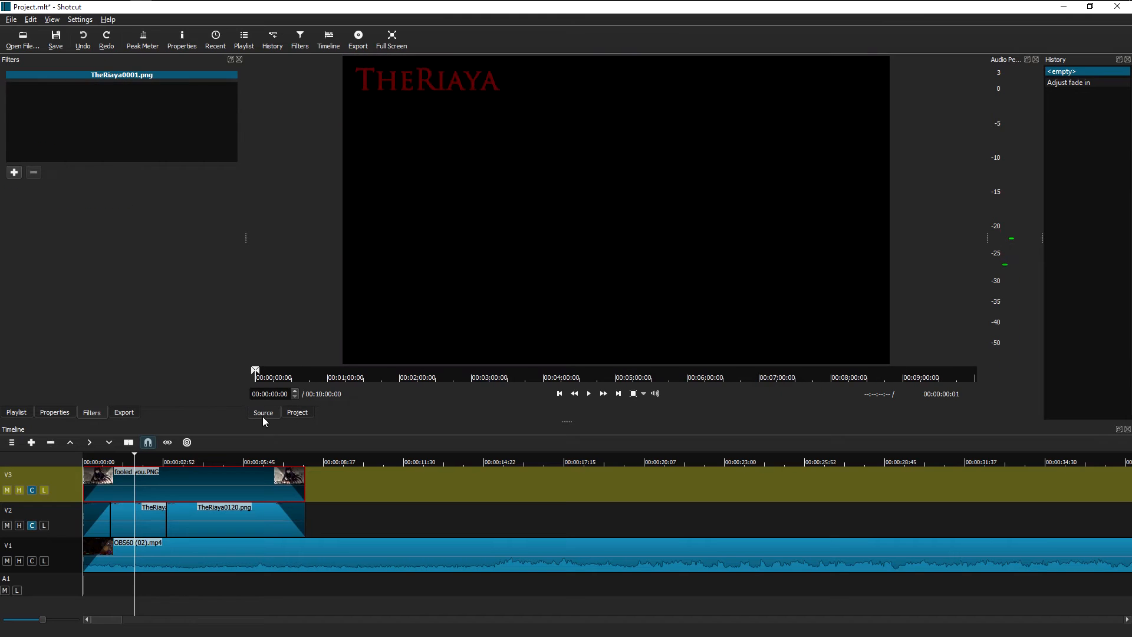
click(296, 413)
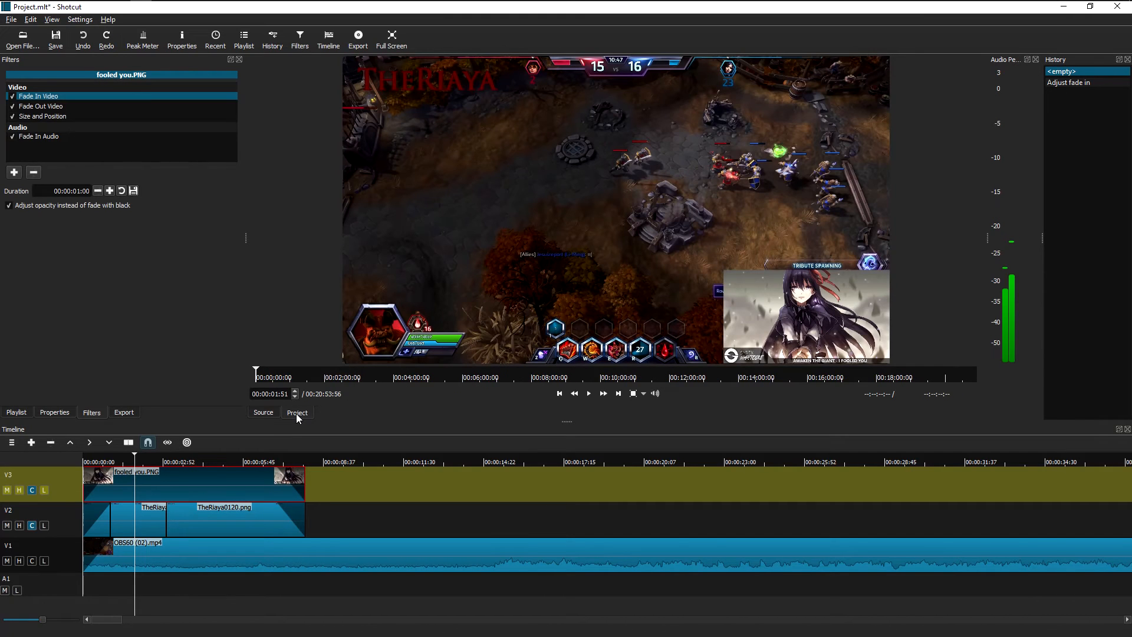
click(263, 415)
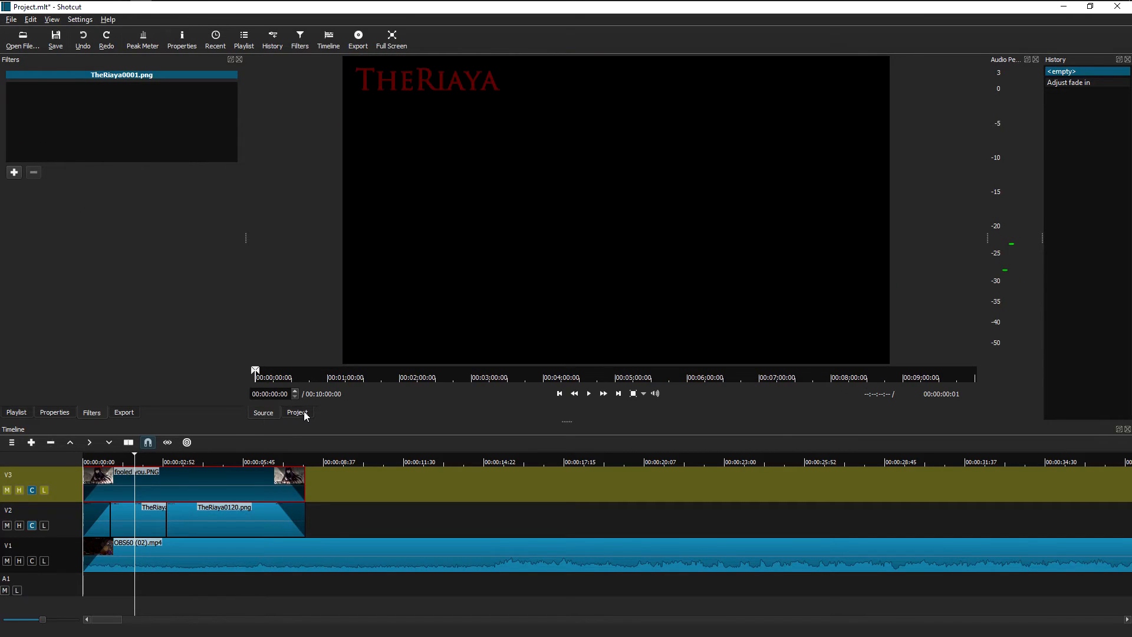
click(296, 415)
click(263, 414)
click(296, 414)
click(271, 413)
click(293, 414)
click(270, 412)
click(298, 412)
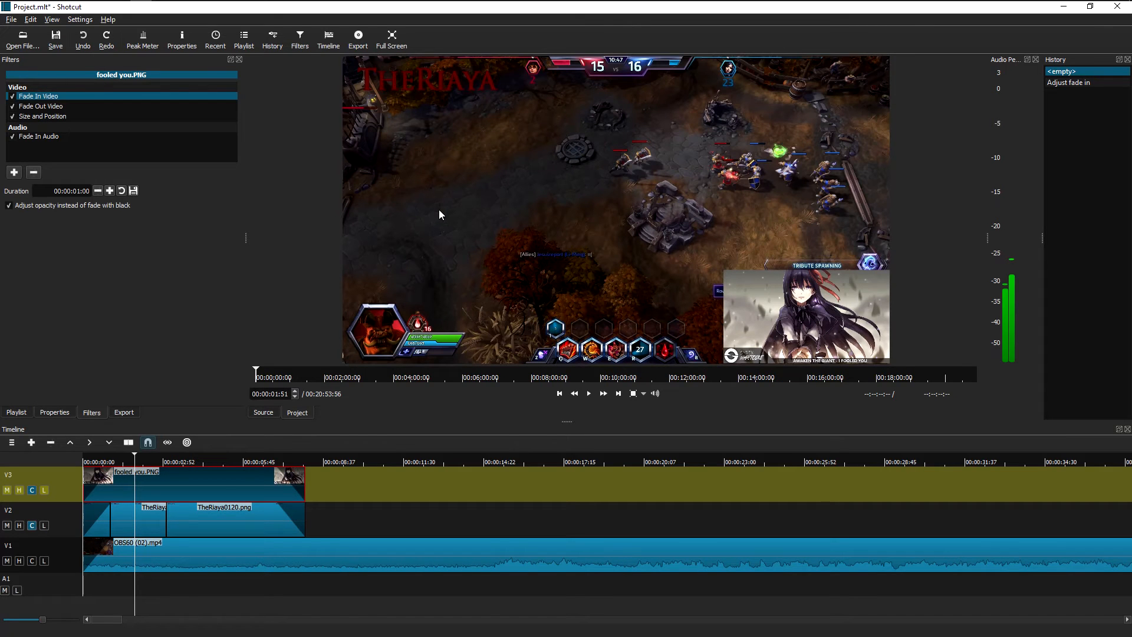
- Revisit the GPU Processing (experimental) option and the remaining project, player and interface settings without changing any
click(79, 19)
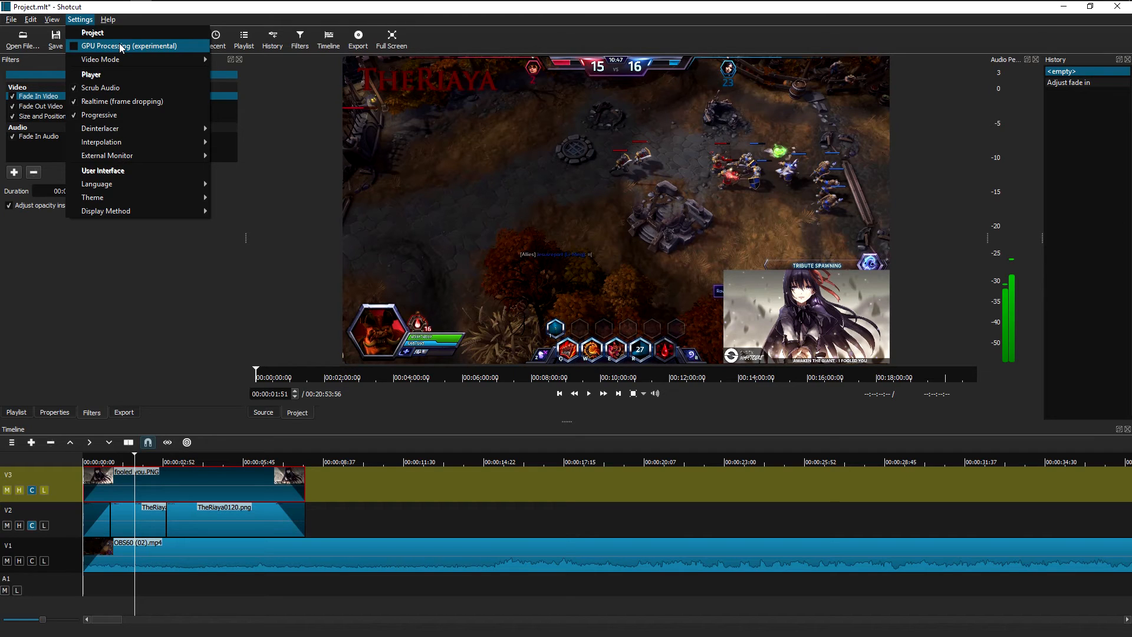
click(99, 326)
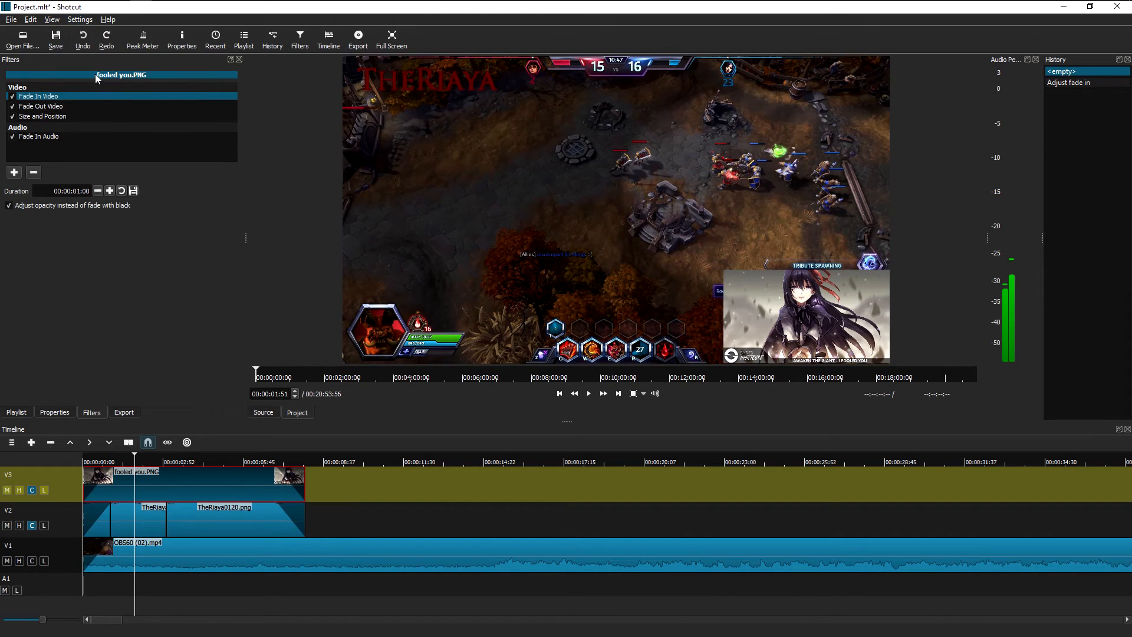
click(80, 19)
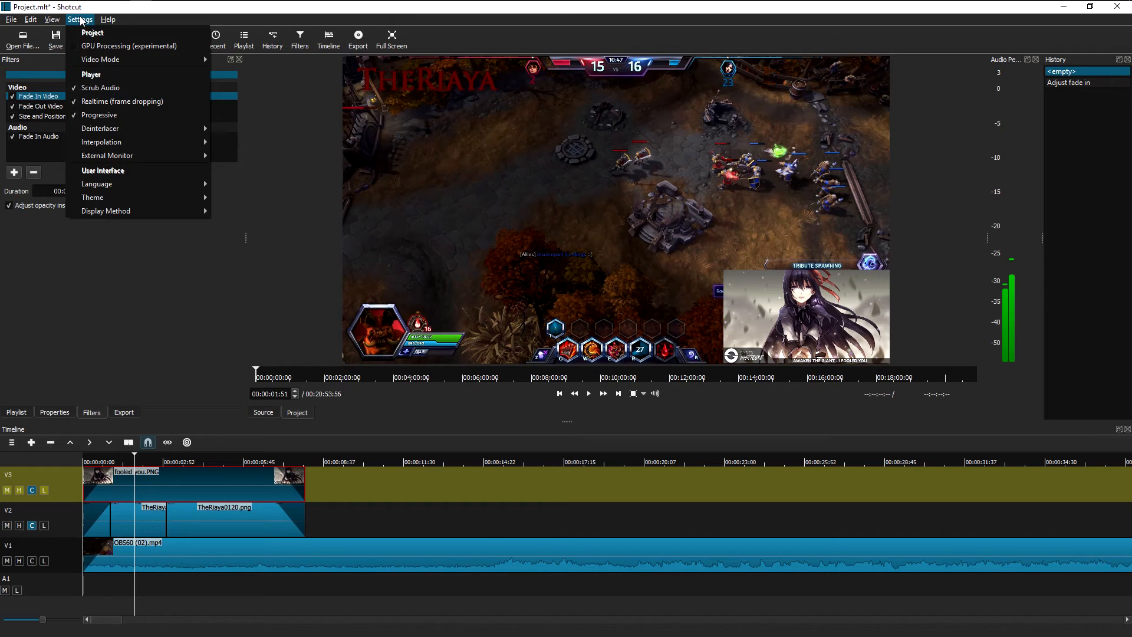
click(275, 86)
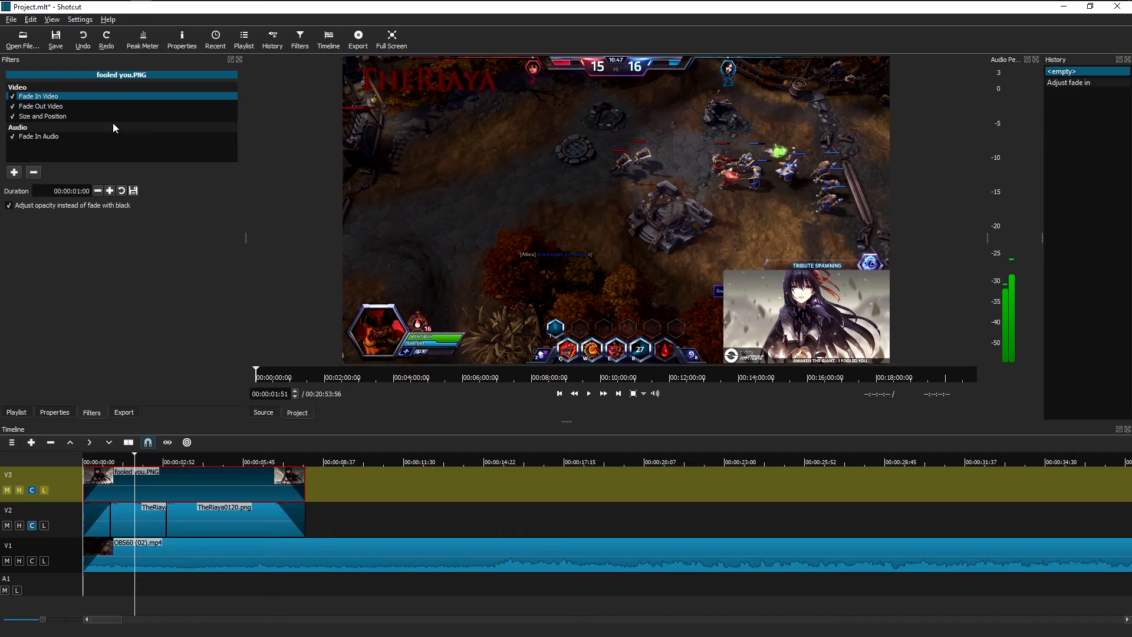
- Compare the settings of the Fade In Video, Fade Out Video and Size and Position filters on the fooled you.PNG clip
click(65, 106)
click(62, 117)
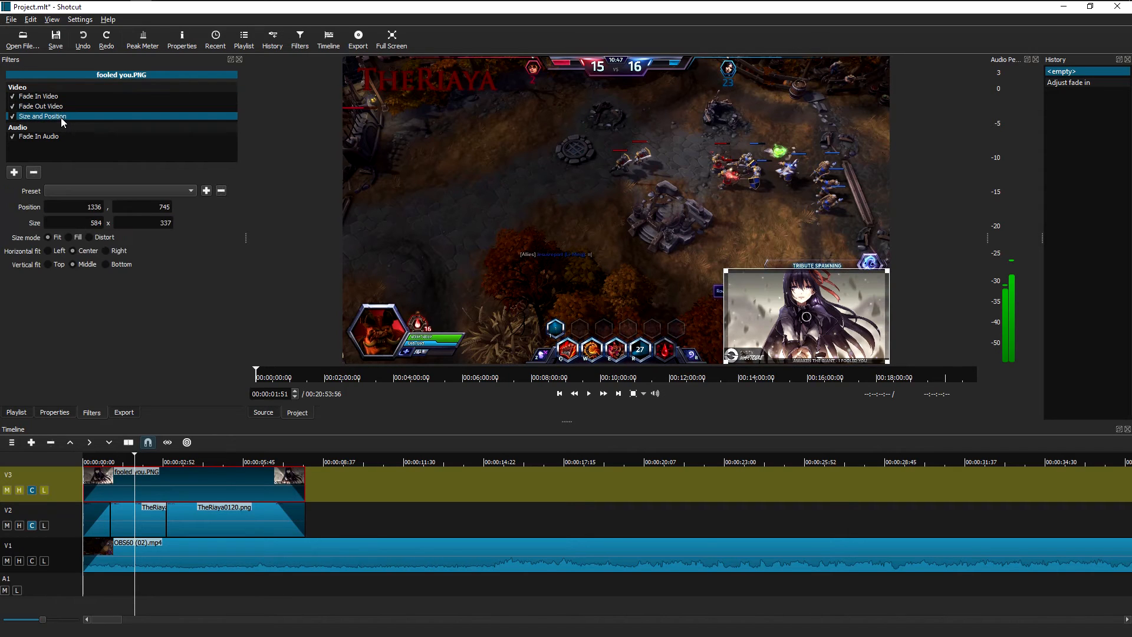
click(52, 98)
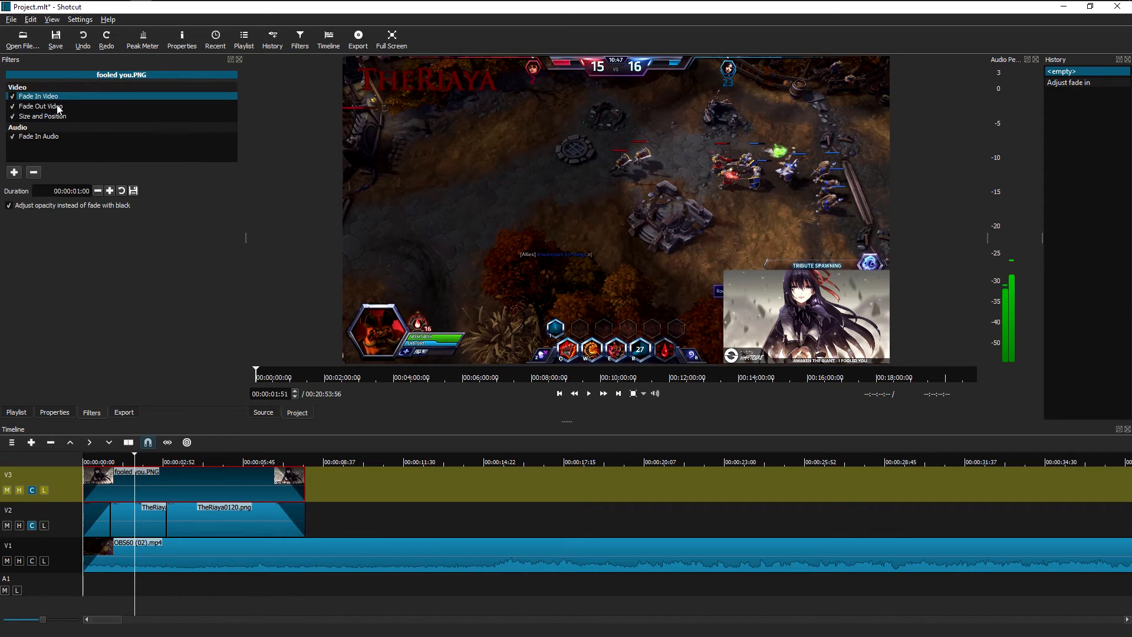
click(60, 107)
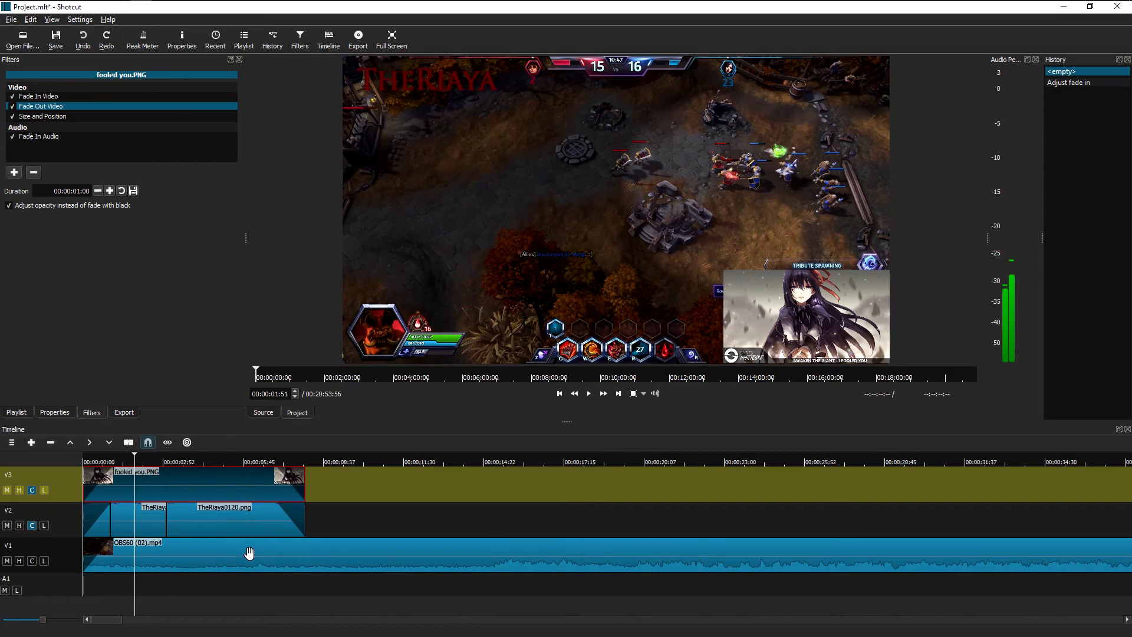
- Review the interface language list and the Display Method choices Automatic, OpenGL and DirectX (ANGLE) without changing them
click(74, 24)
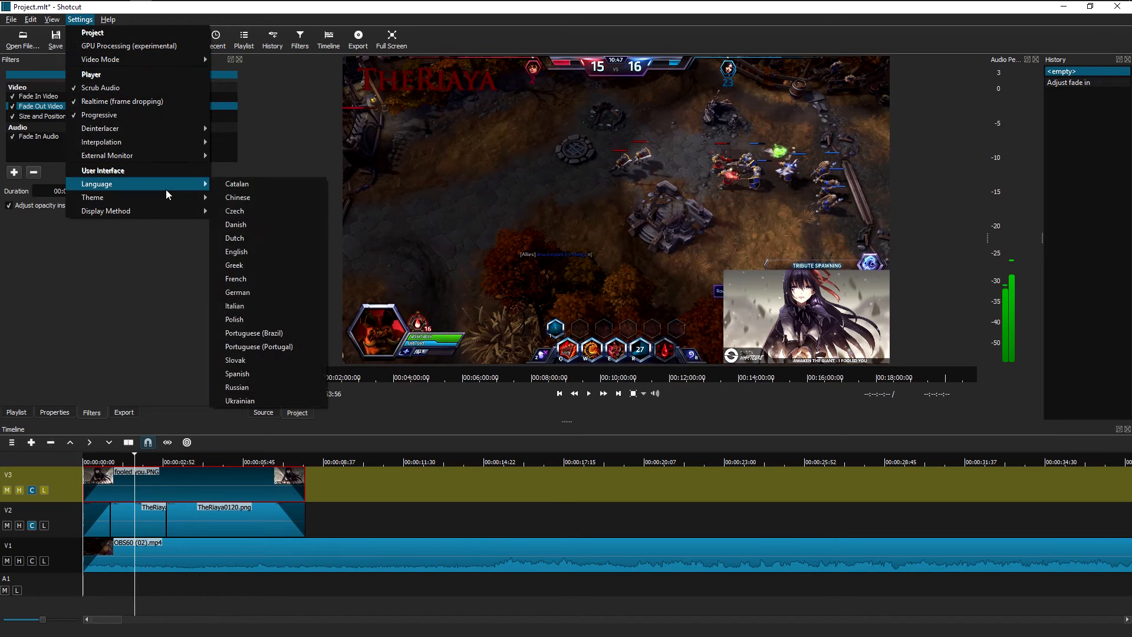
mouse_move(174, 217)
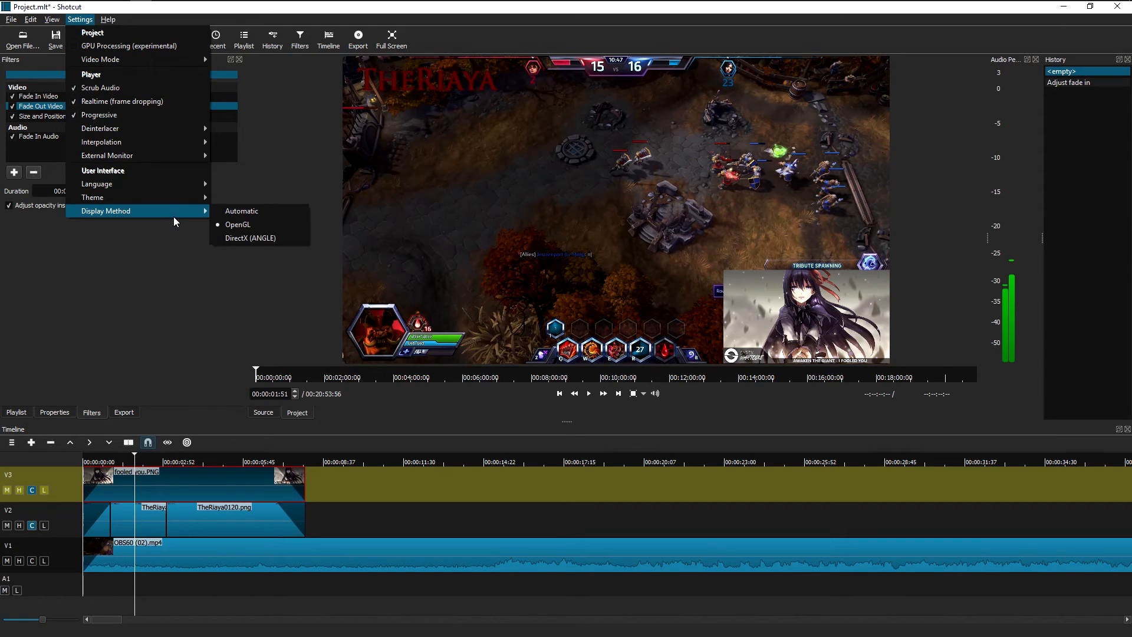
click(164, 271)
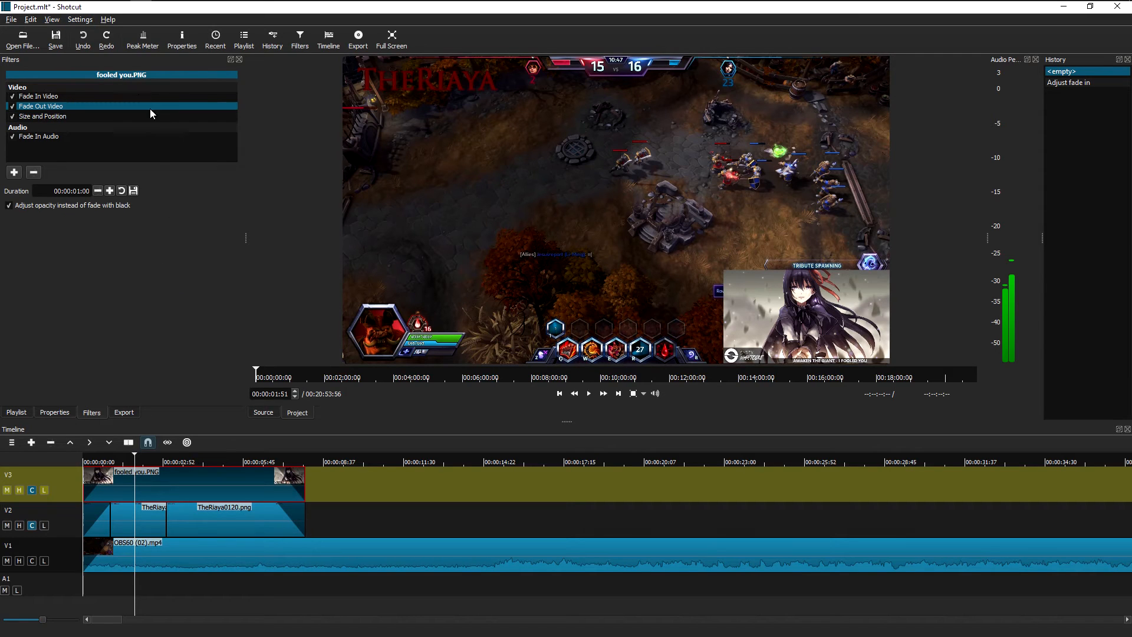
- Look over the GPU Processing (experimental) option and the project and player settings again, leaving them as they are
click(79, 19)
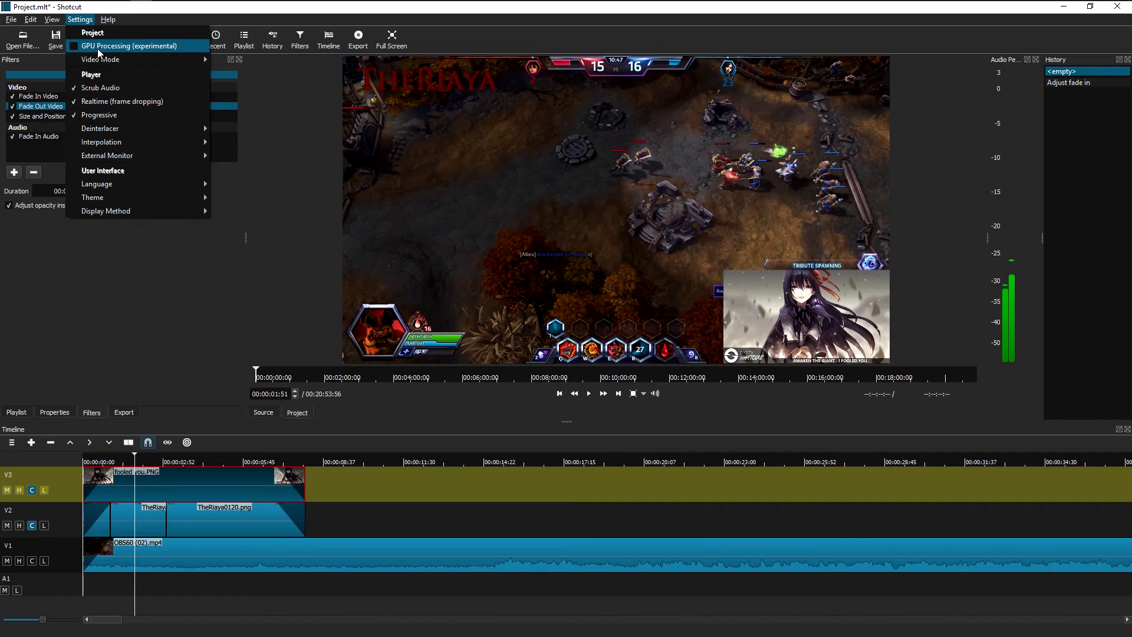
click(168, 280)
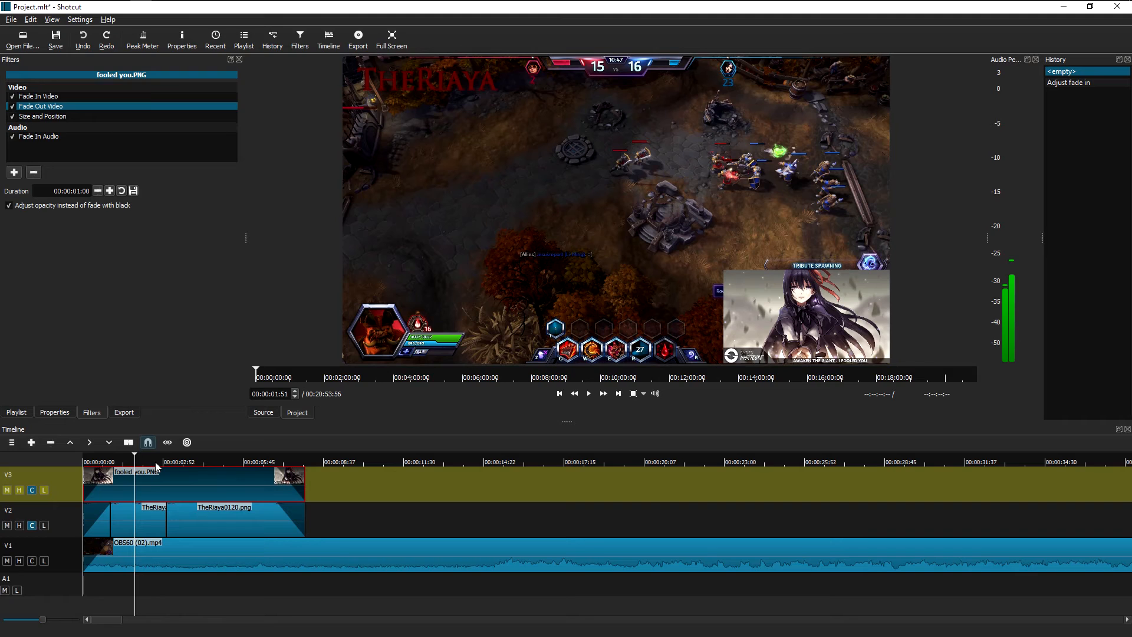
click(167, 442)
click(76, 19)
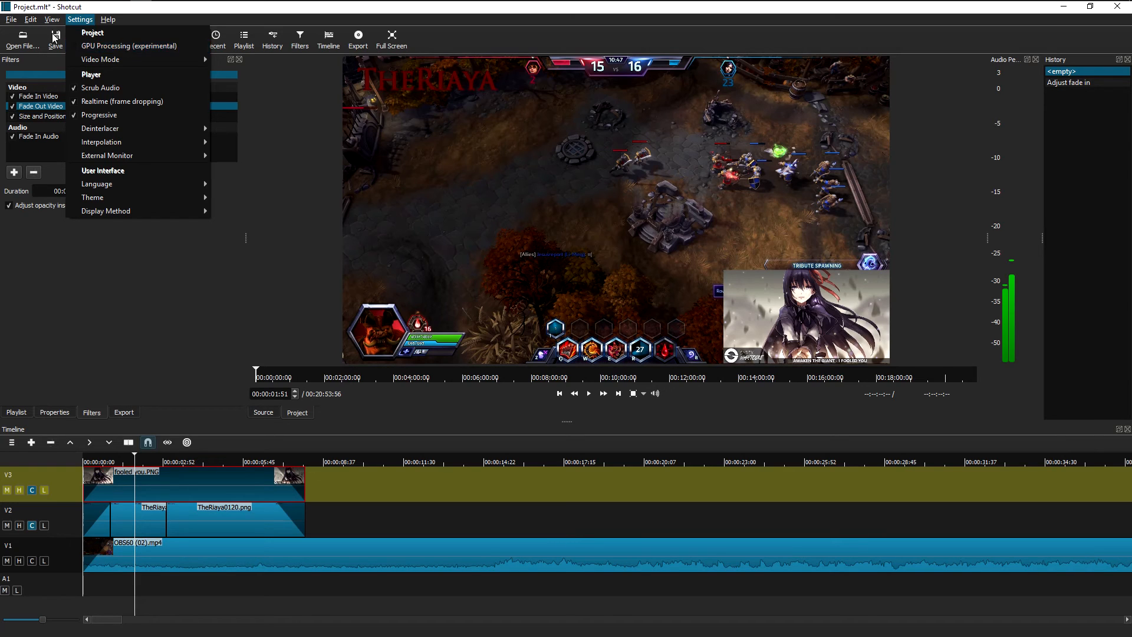
click(133, 300)
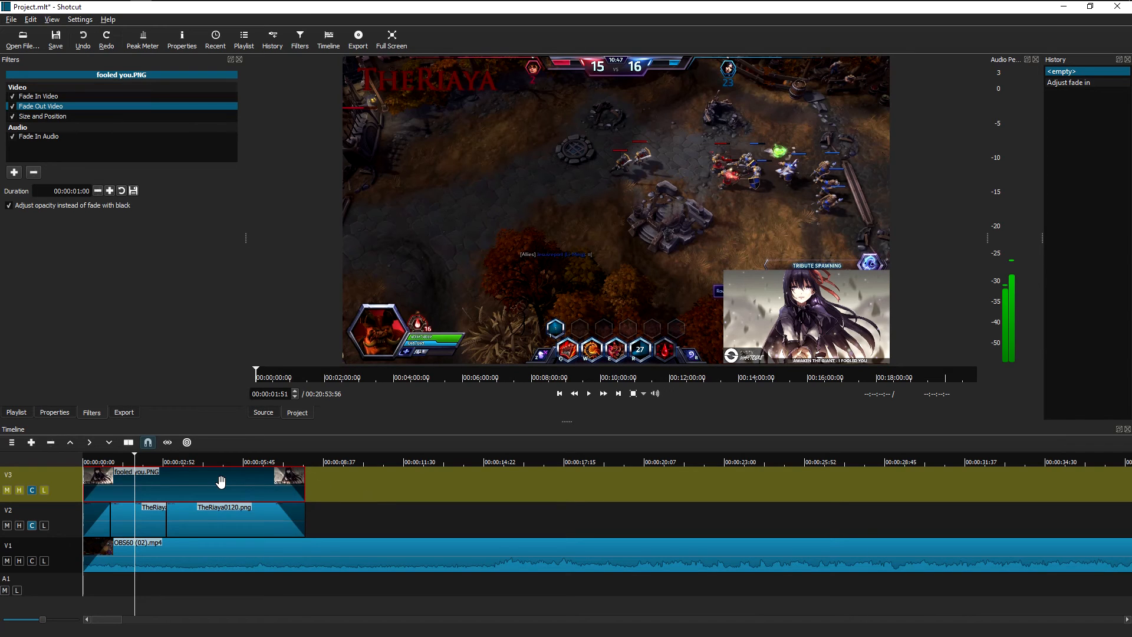
- Review the actions available for the OBS60 (02).mp4 clip on track V1 without applying any
click(270, 552)
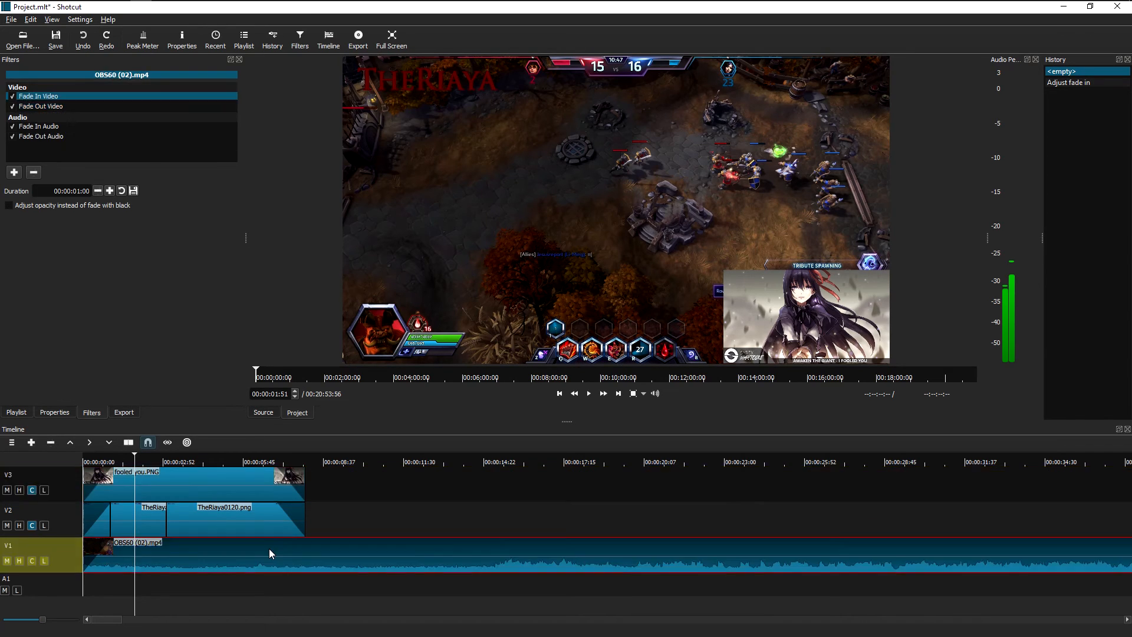
right_click(256, 547)
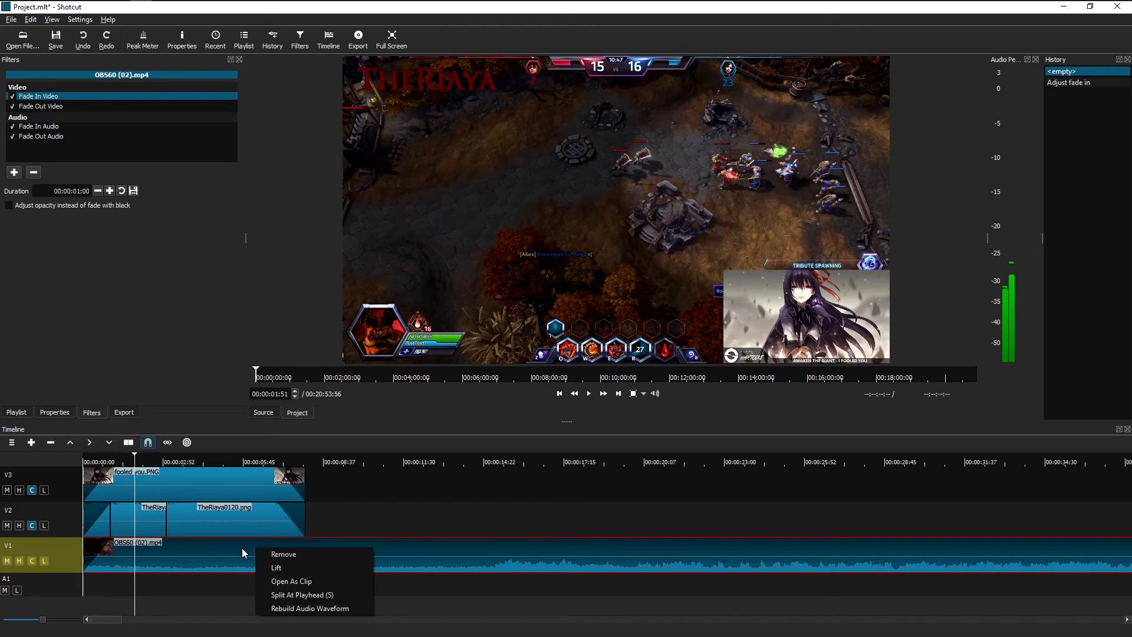
click(242, 547)
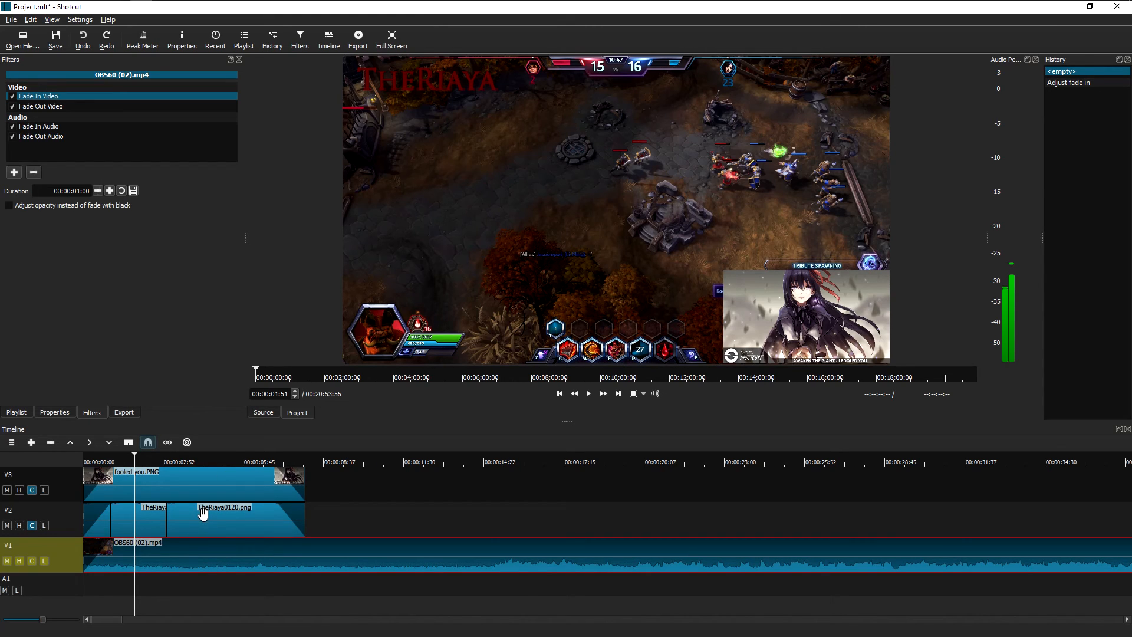
- Move the fooled you.PNG clip from track V3 onto track V2, leaving a gap after TheRiaya0120.png
click(276, 474)
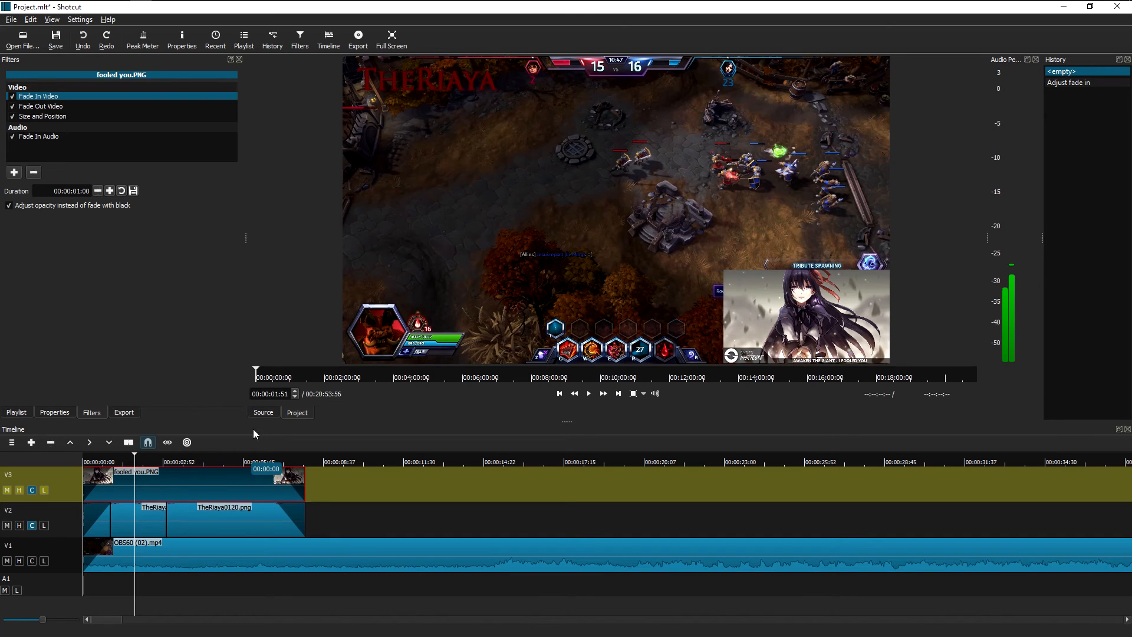
click(226, 513)
click(127, 476)
drag(176, 481, 447, 504)
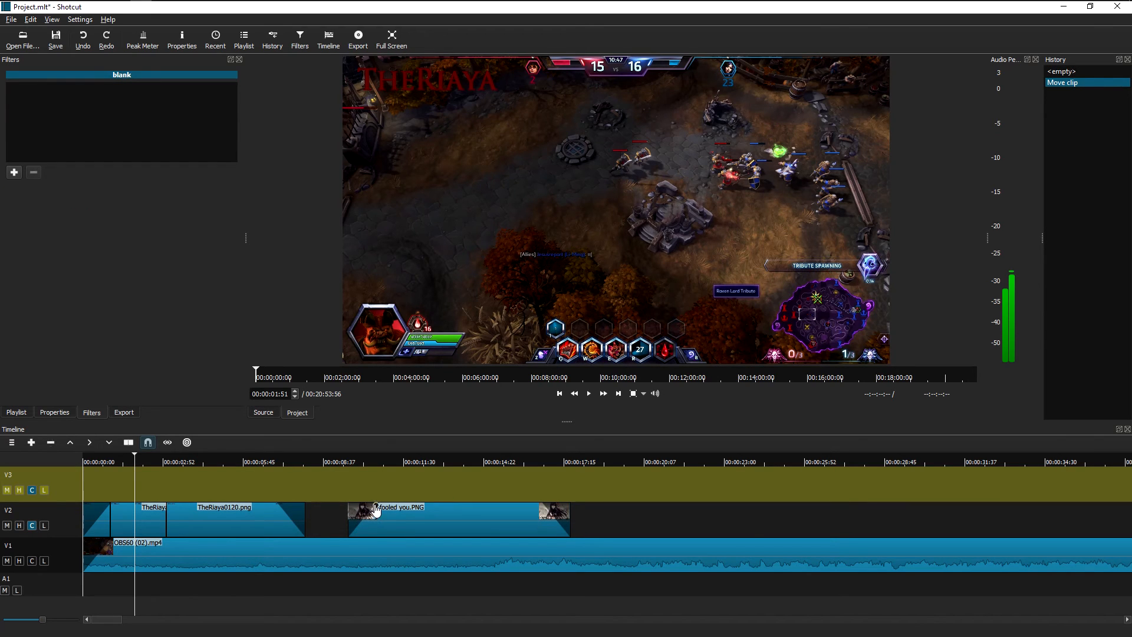
- Reduce the fade-in of fooled you.PNG and the fade-out of TheRiaya0120.png to zero, shifting fooled you.PNG closer on V2
click(376, 508)
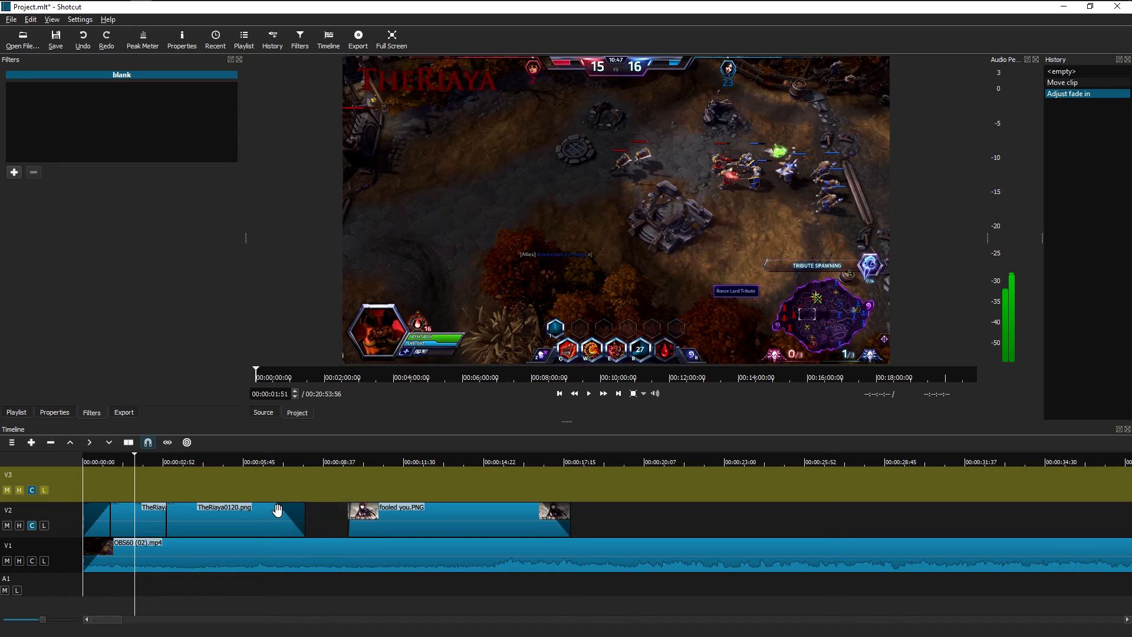
drag(266, 514, 279, 511)
click(470, 516)
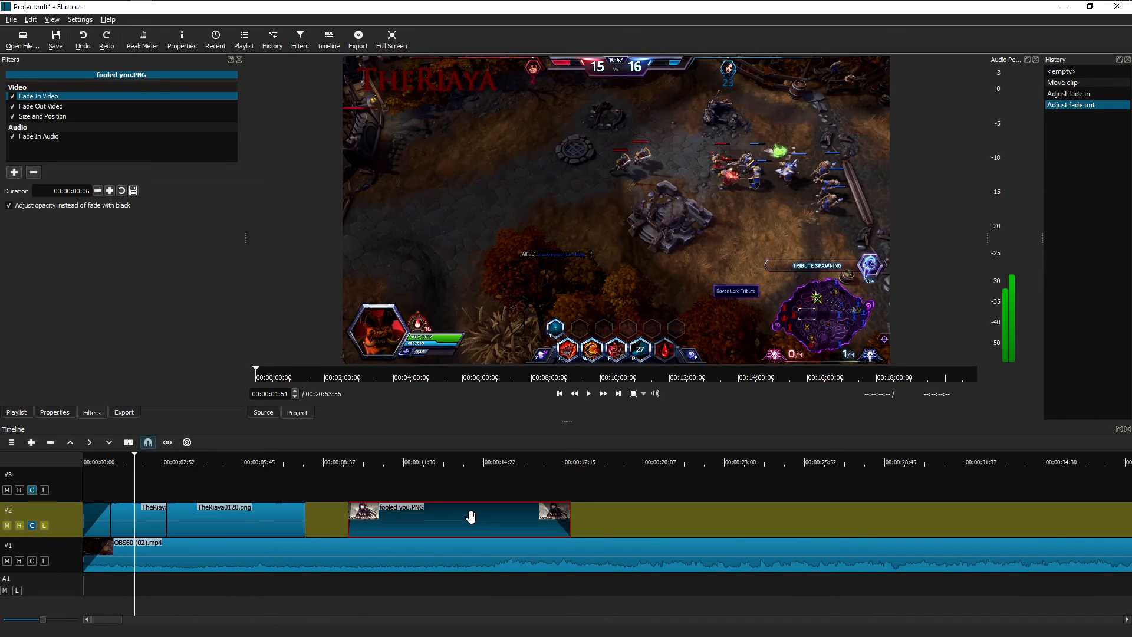
drag(471, 516, 427, 514)
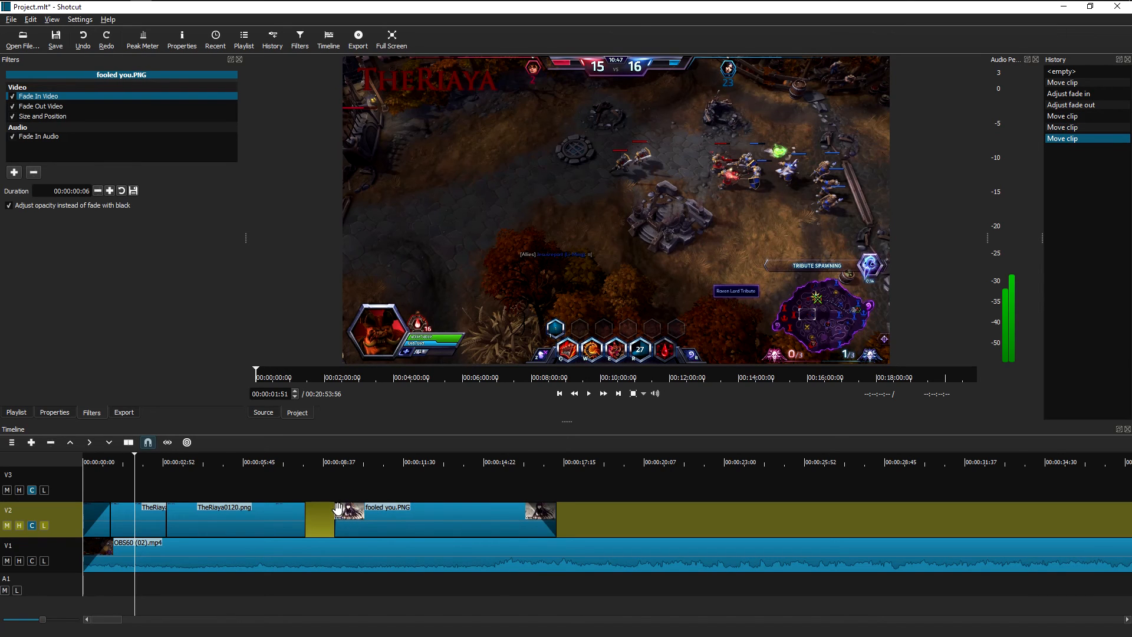
drag(335, 507, 331, 506)
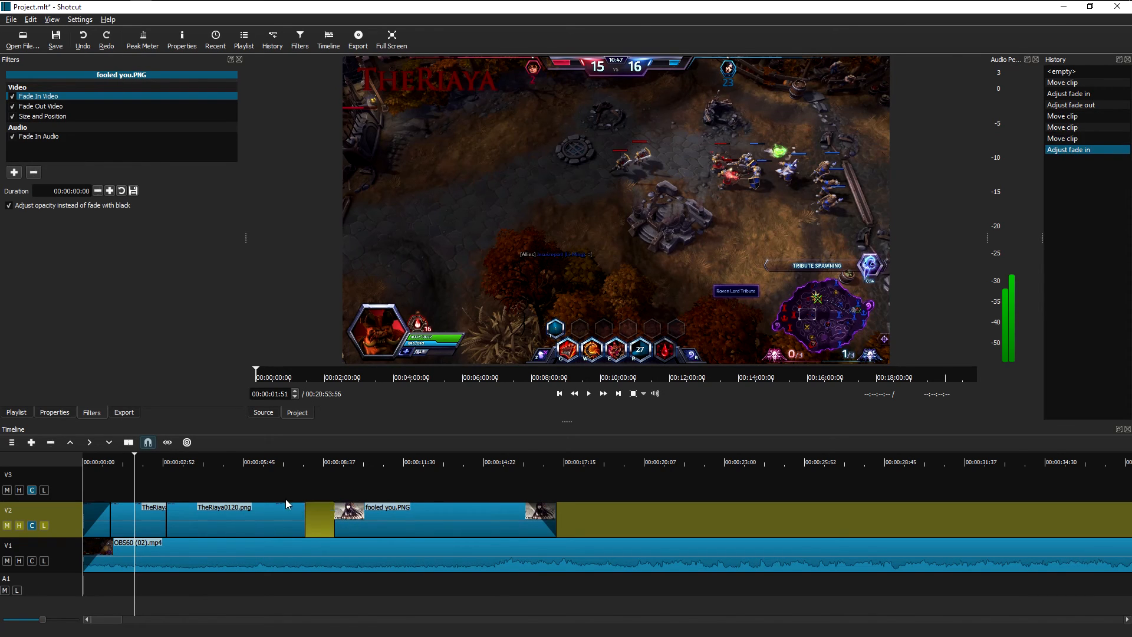
- Remove the Fade In Video and Fade In Audio filters from fooled you.PNG and both fade-out filters from TheRiaya0120.png
click(434, 516)
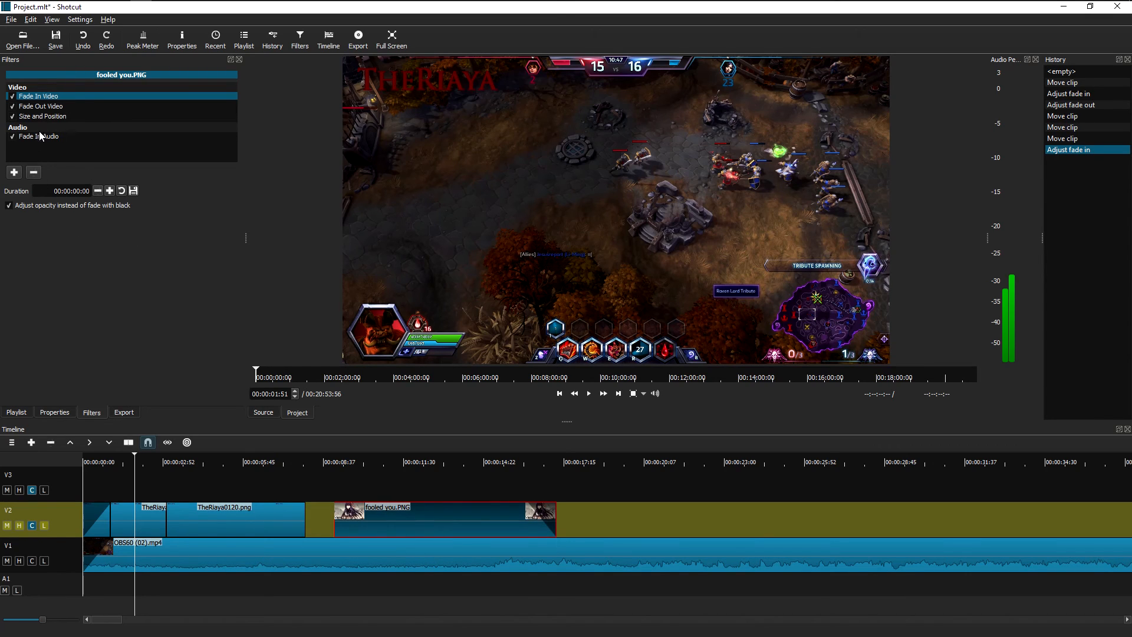
click(35, 172)
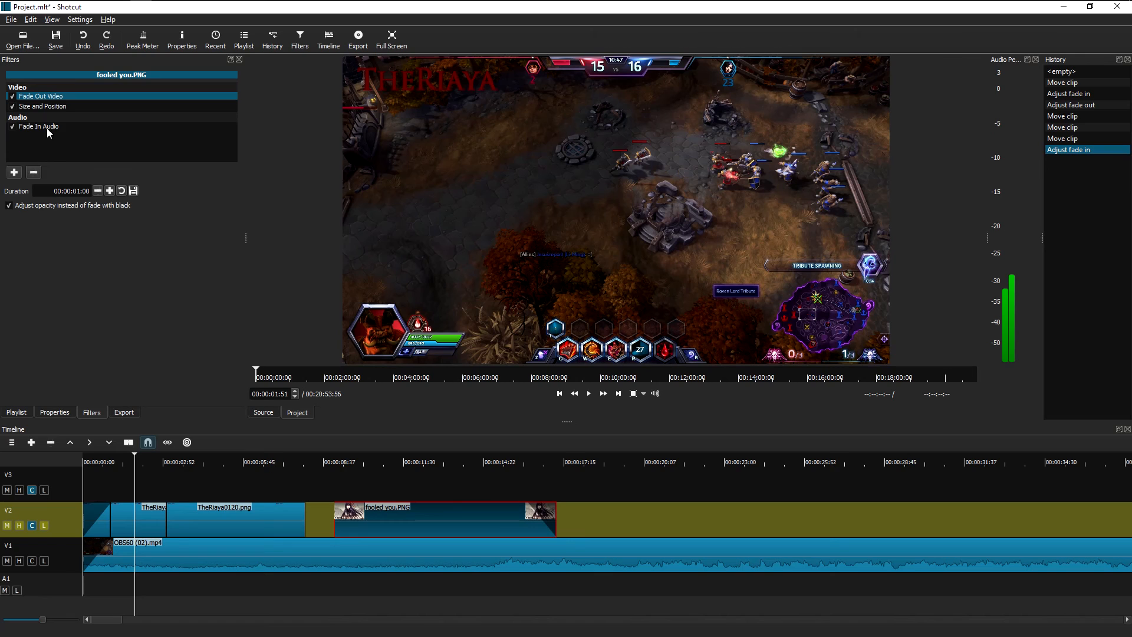
click(48, 128)
click(36, 173)
click(256, 505)
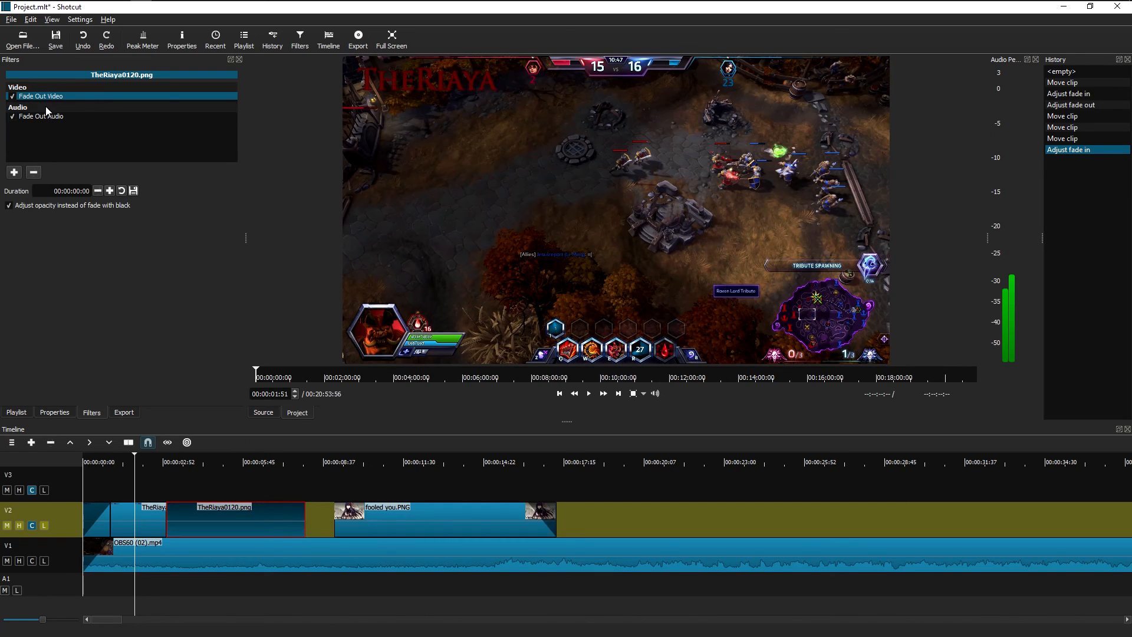
click(35, 173)
click(34, 172)
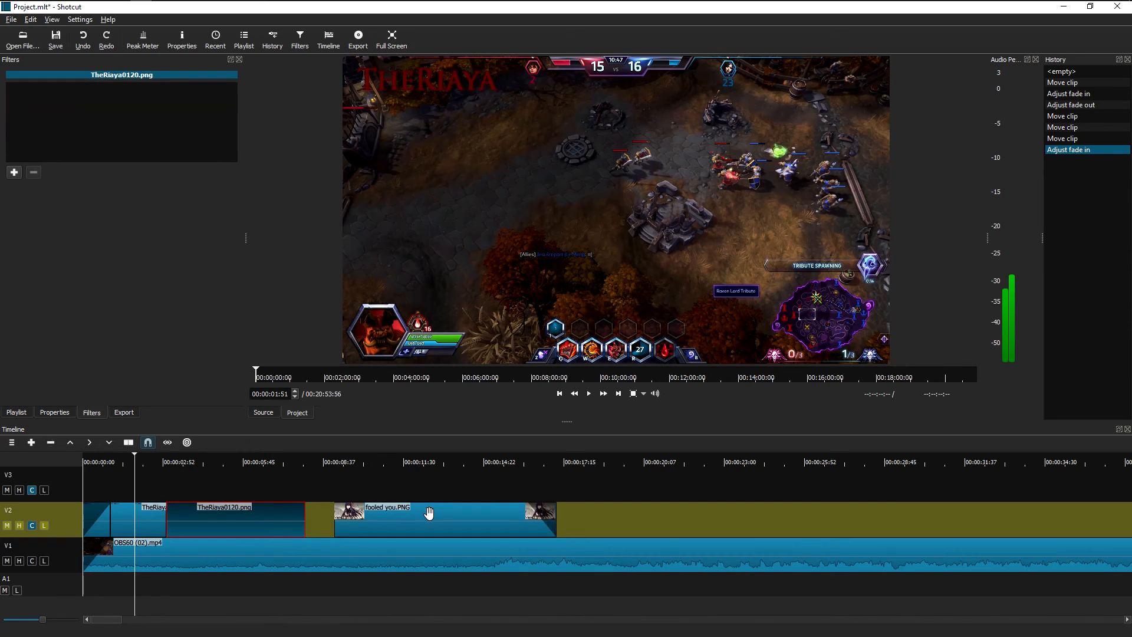
- Try a transition by overlapping fooled you.PNG with the end of TheRiaya0120.png on V2, preview it, and undo the move
click(453, 516)
drag(452, 517, 319, 517)
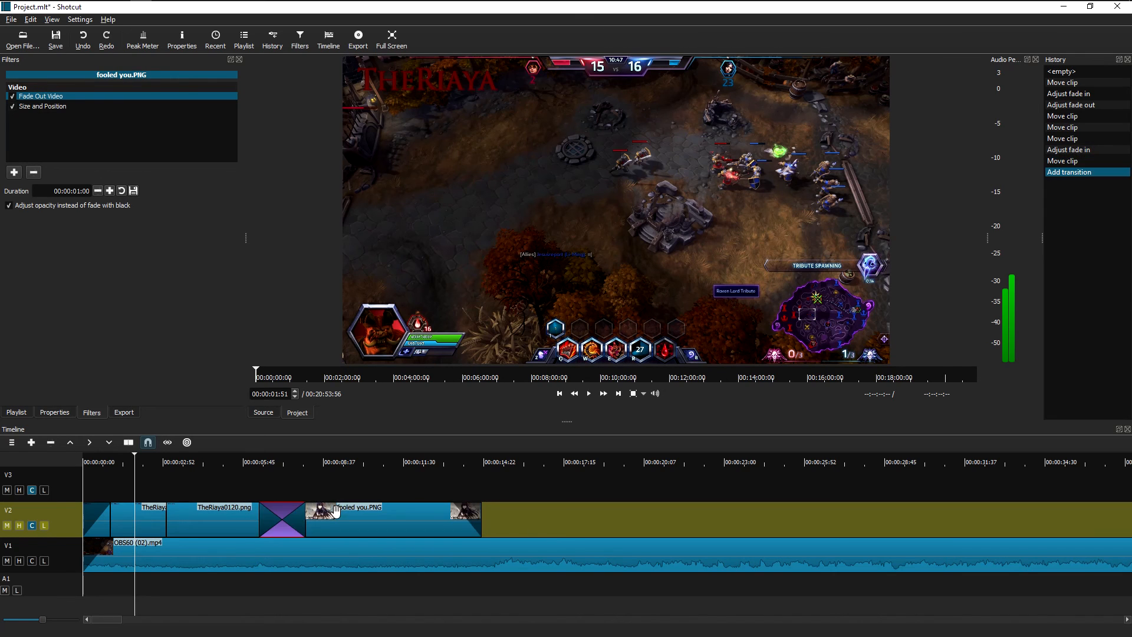
click(281, 479)
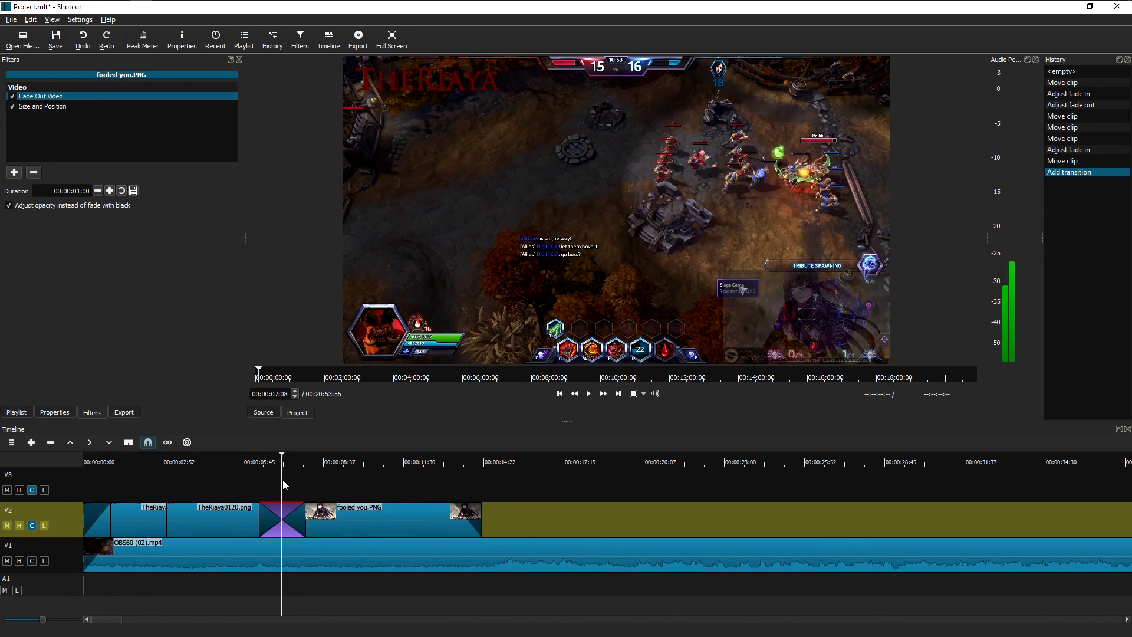
click(292, 480)
click(308, 479)
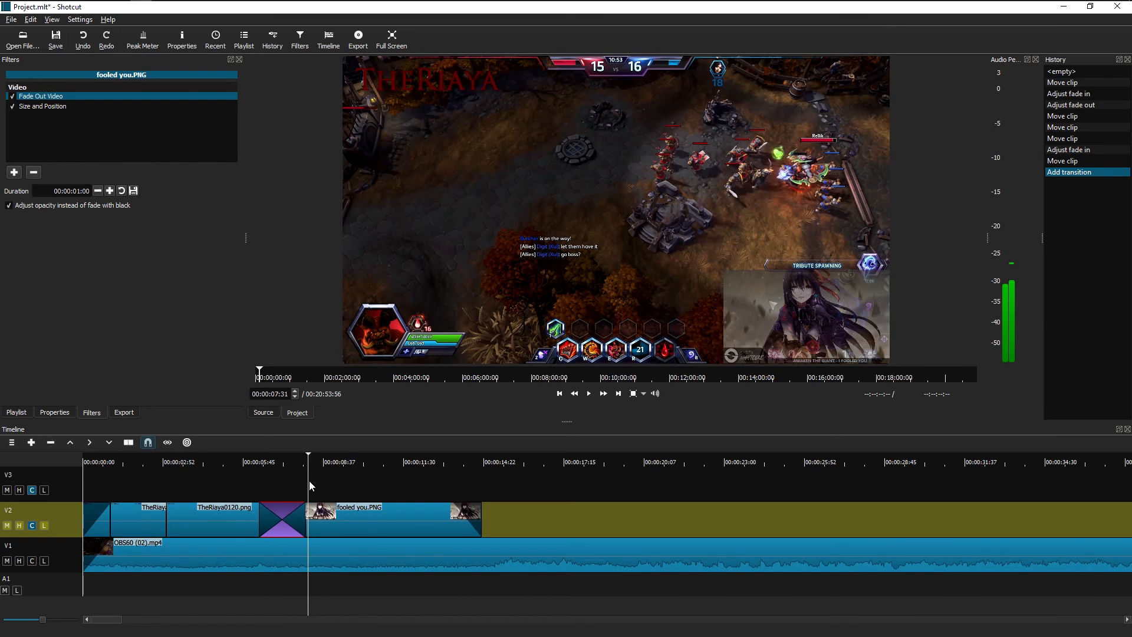
click(323, 478)
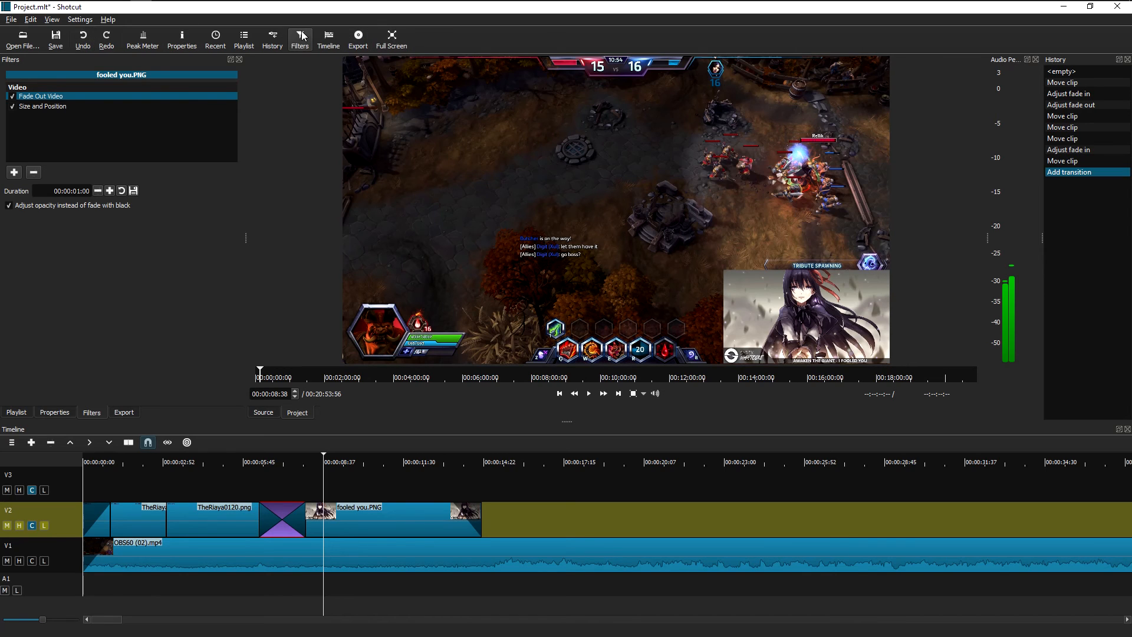
click(82, 39)
click(82, 39)
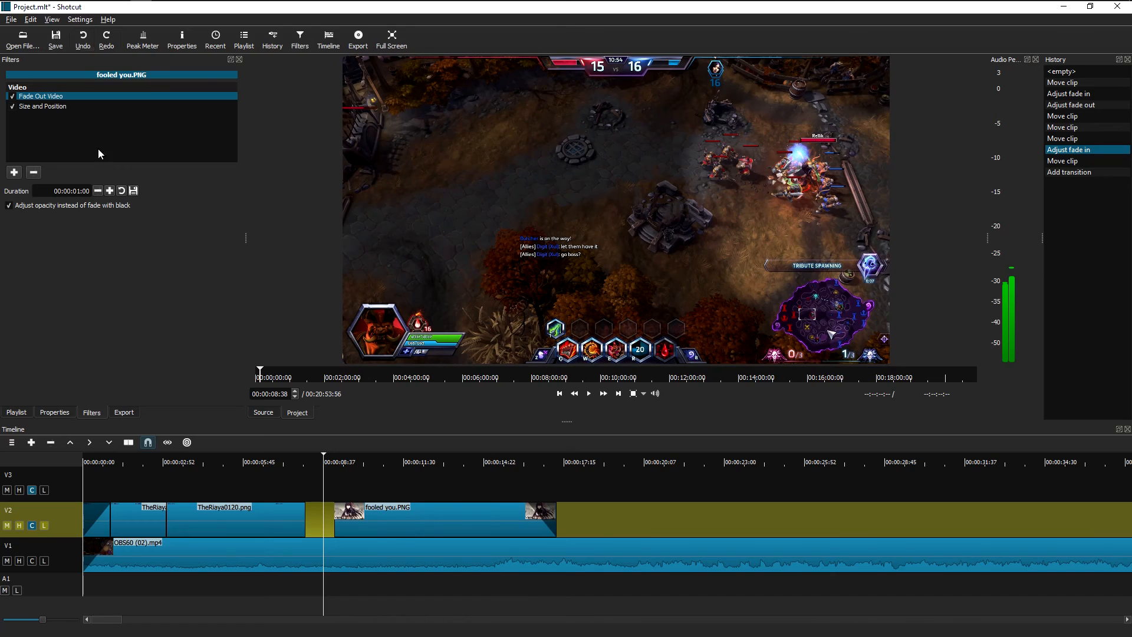
- Move the fooled you.PNG clip back to the start of track V3 and preview it over the TheRiaya image sequence
click(399, 520)
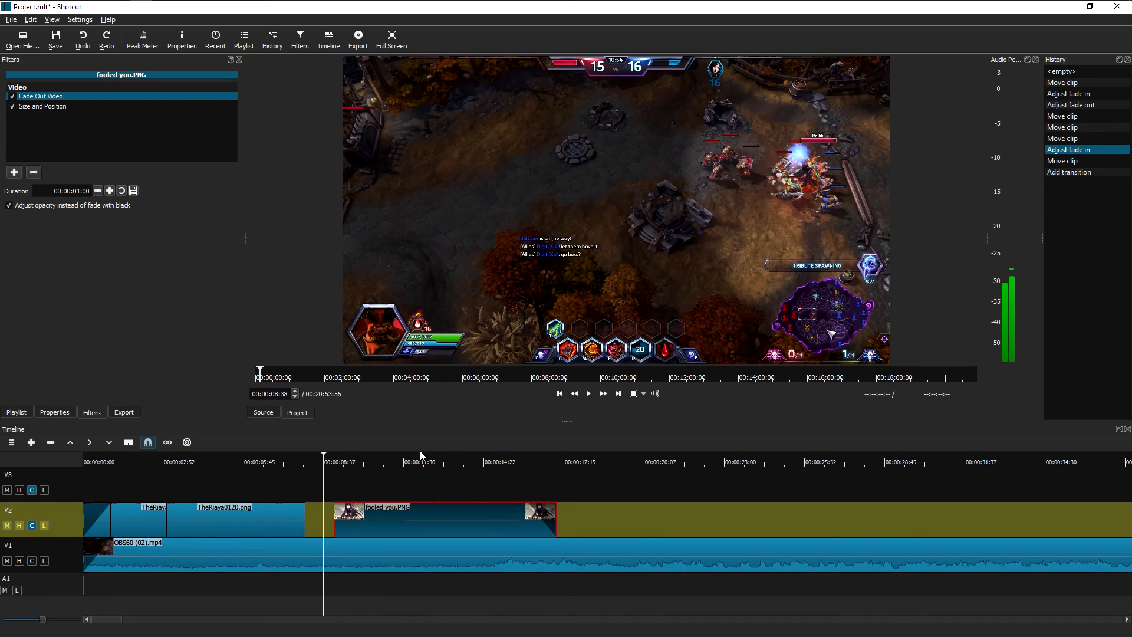
drag(432, 511, 183, 483)
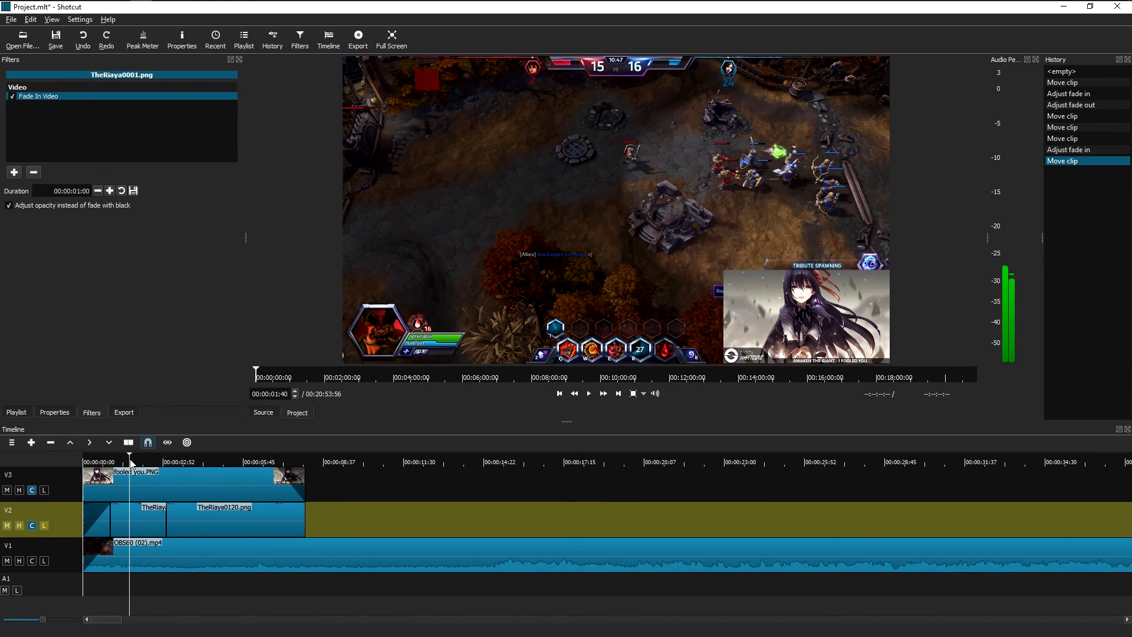
click(189, 462)
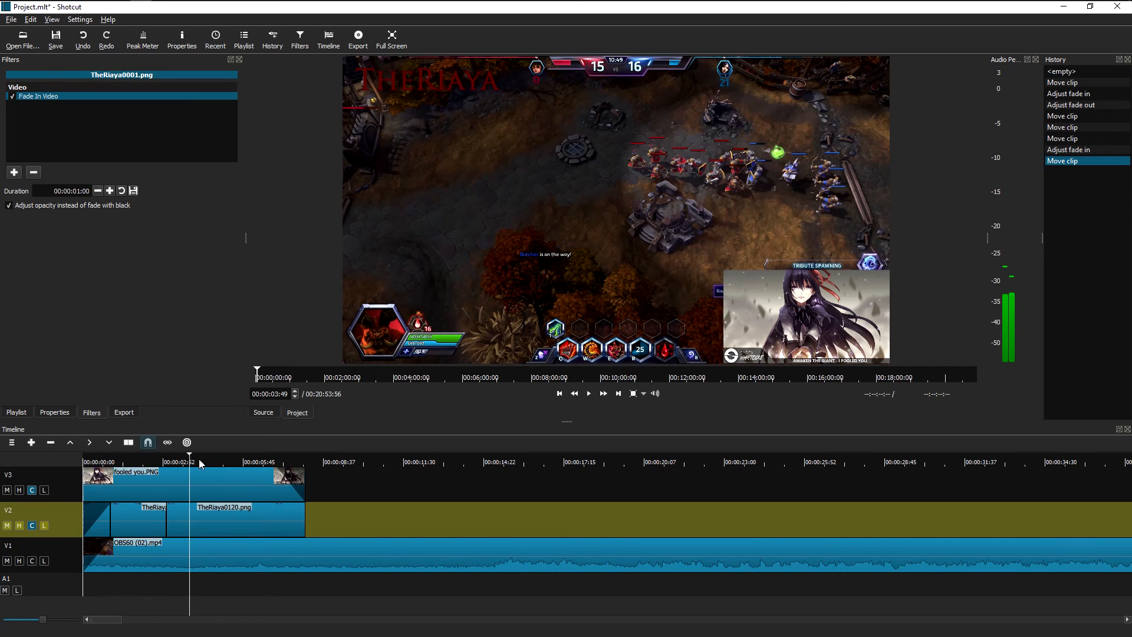
click(213, 464)
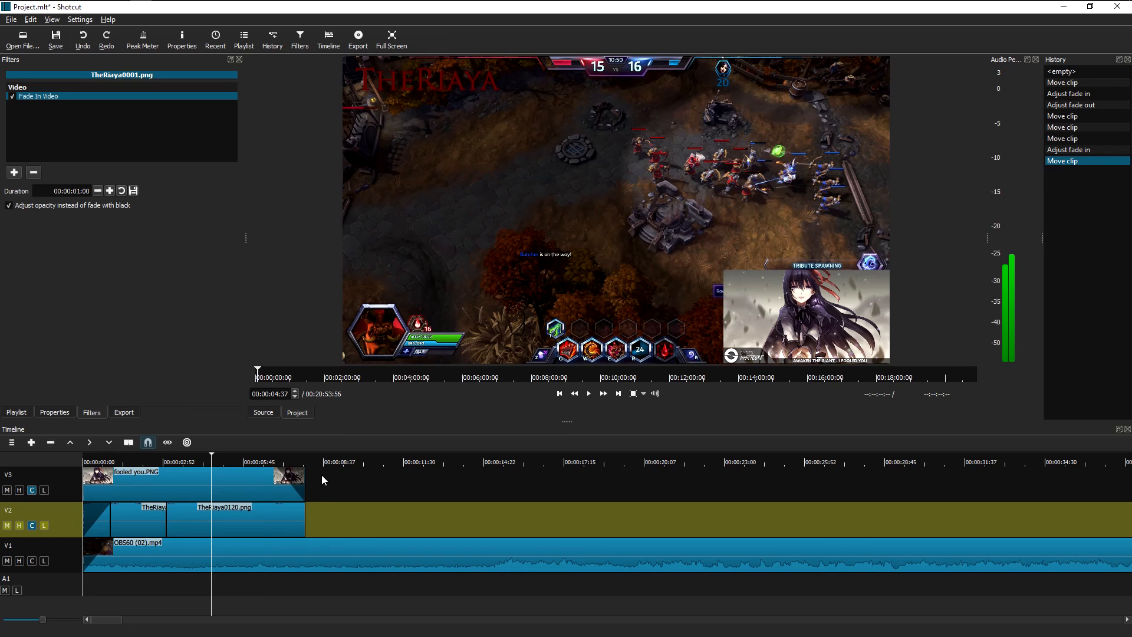
click(356, 462)
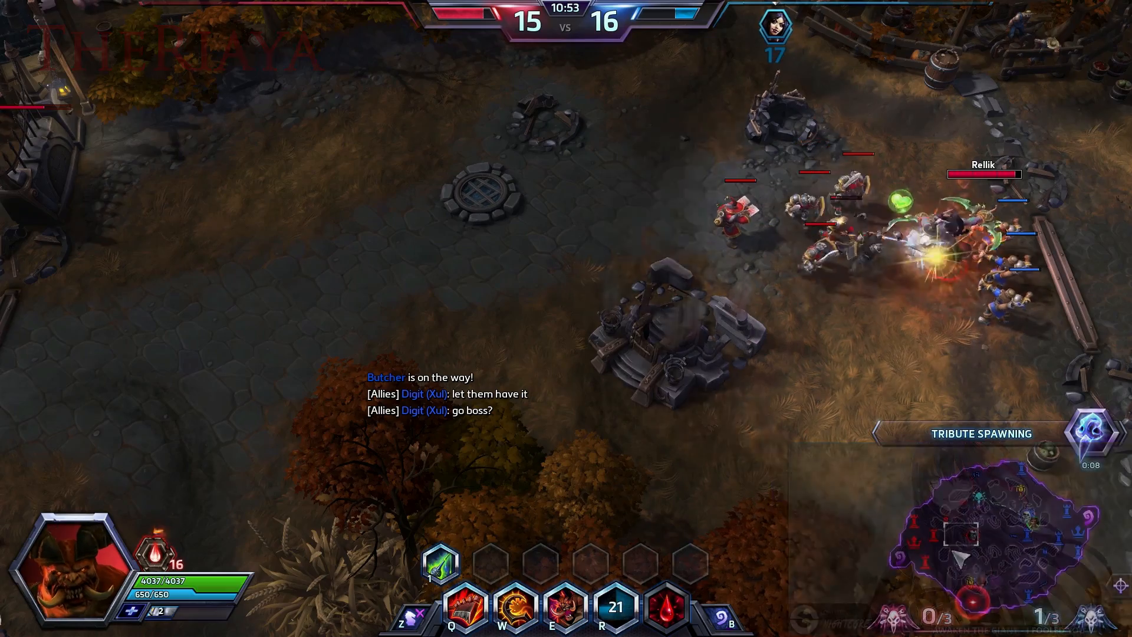
key(space)
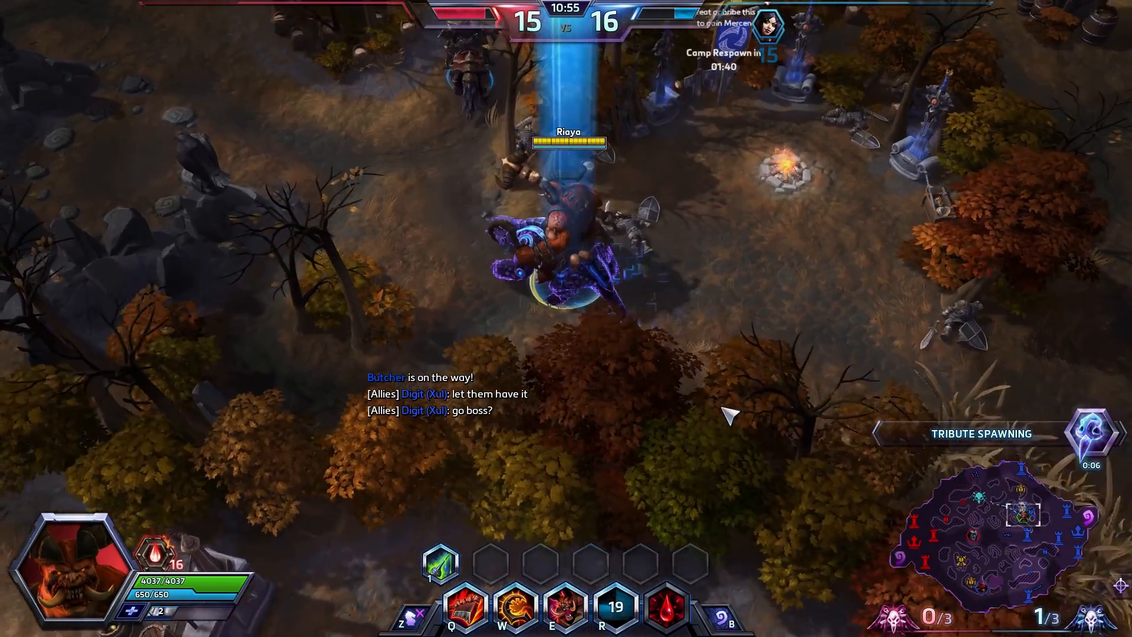
key(a)
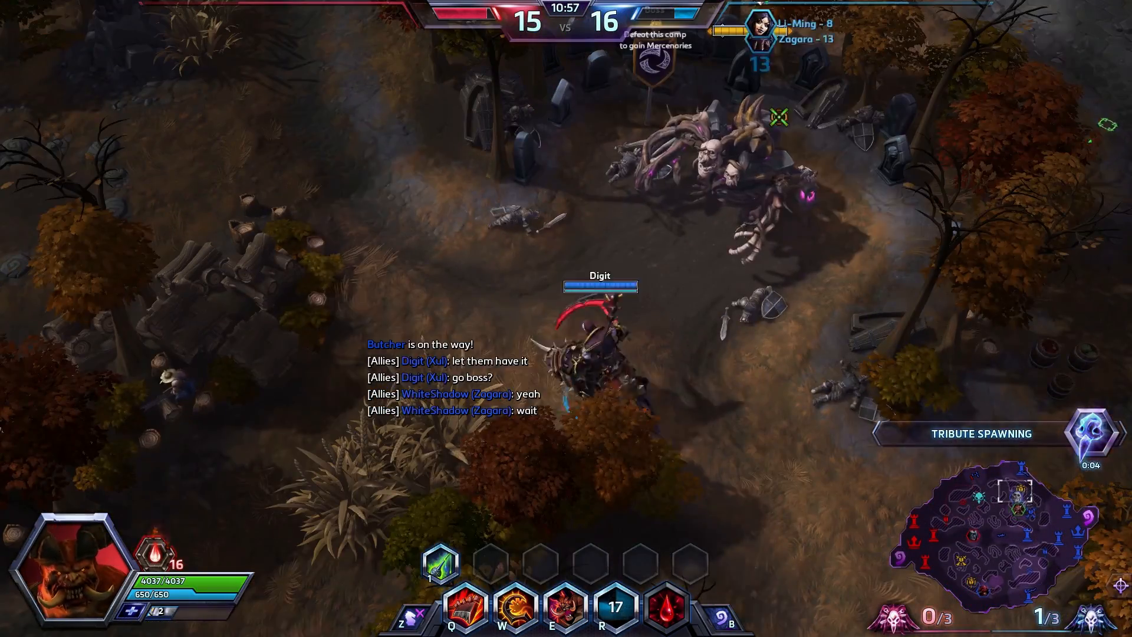
click(779, 117)
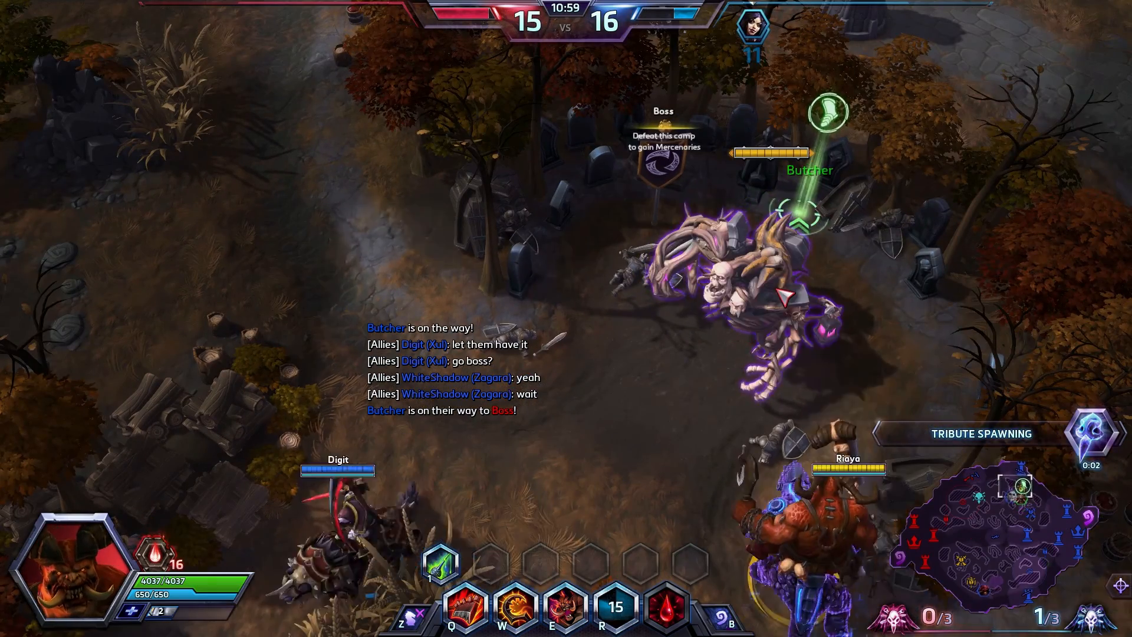
key(q)
key(w)
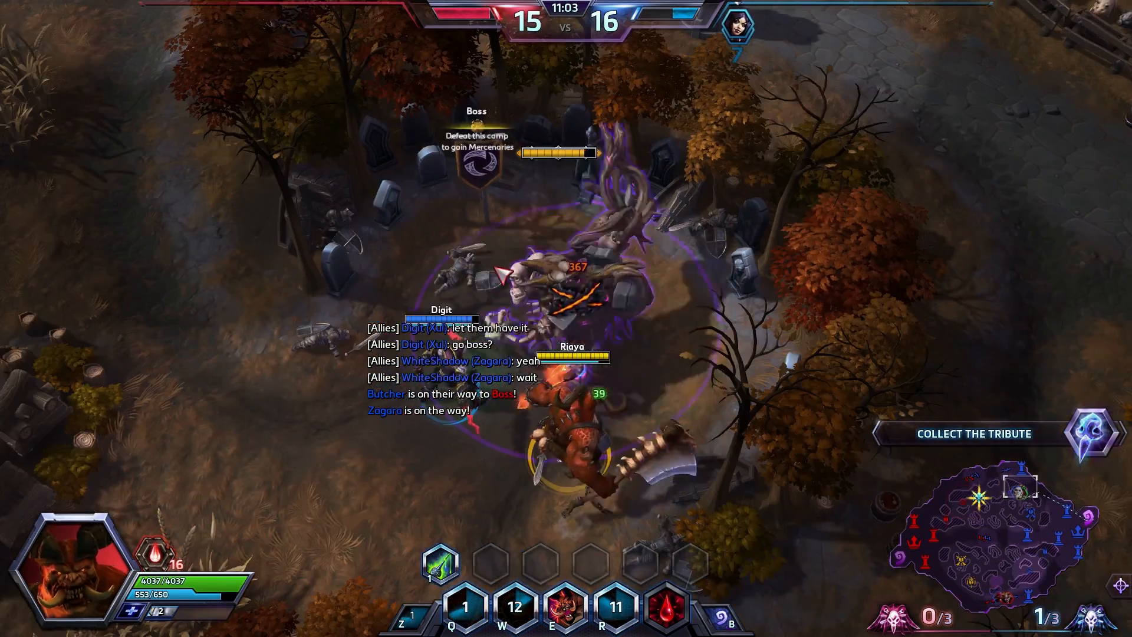
right_click(687, 510)
right_click(588, 271)
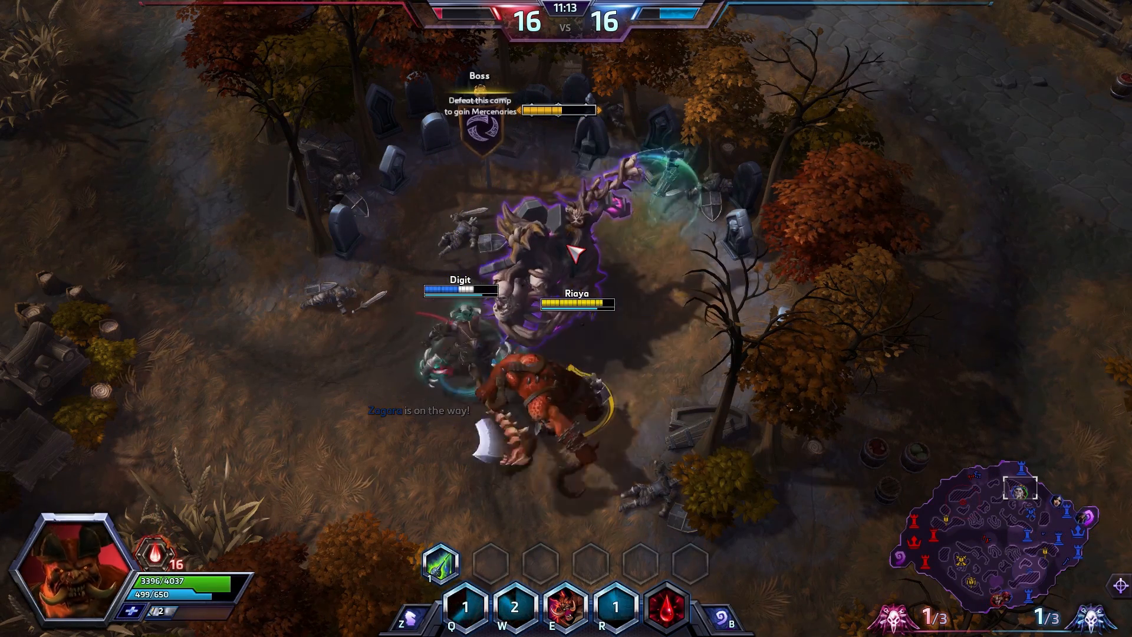
key(q)
right_click(657, 542)
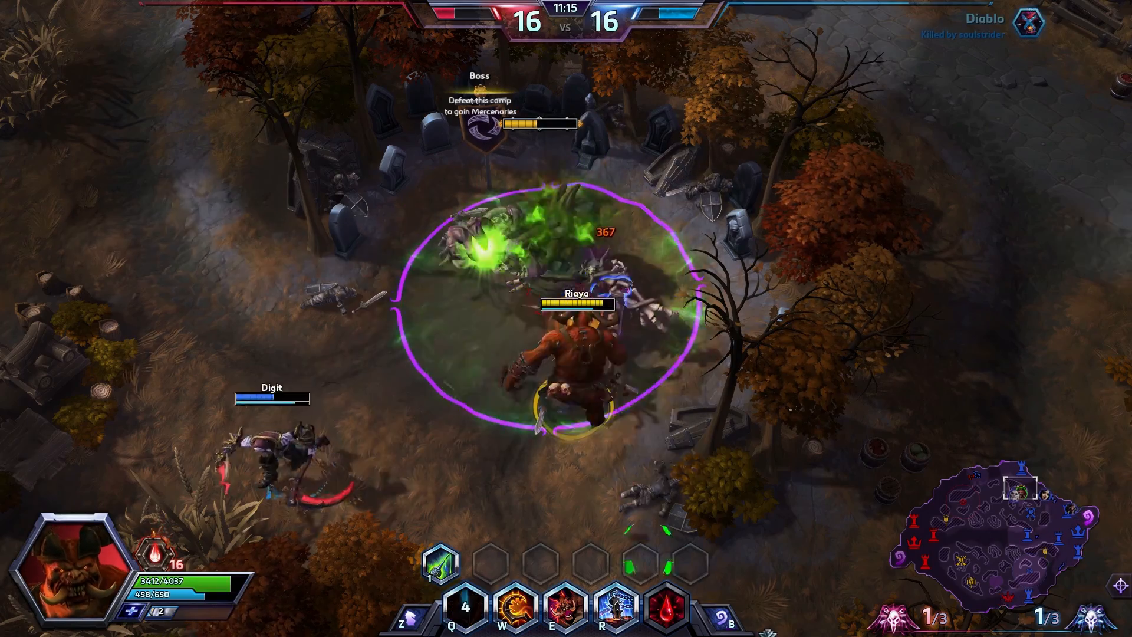
right_click(711, 546)
key(w)
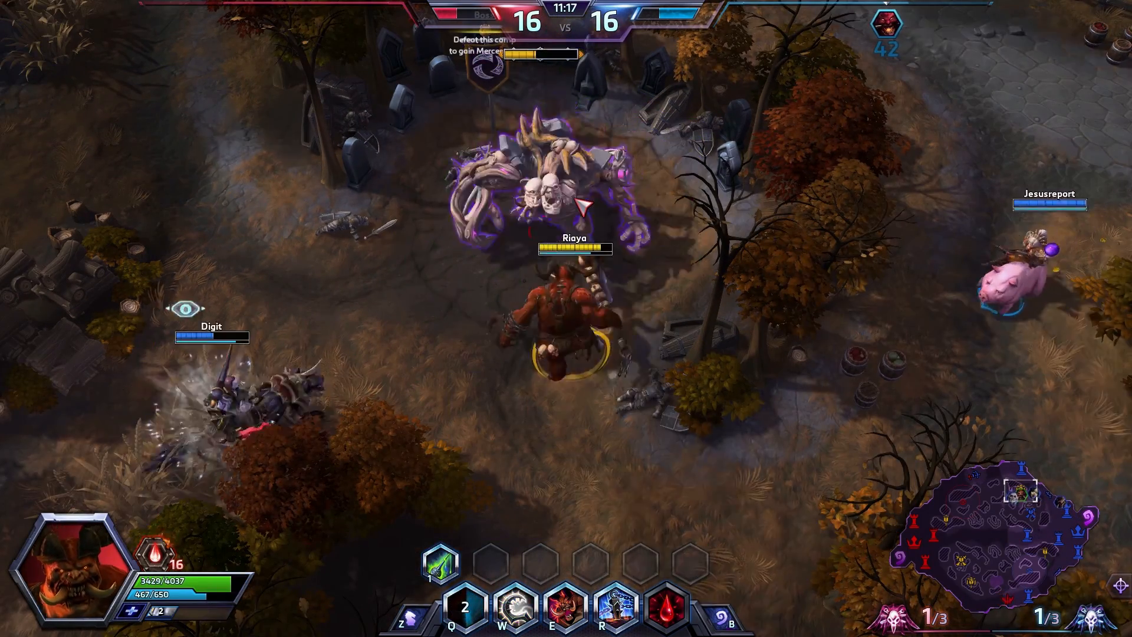
key(q)
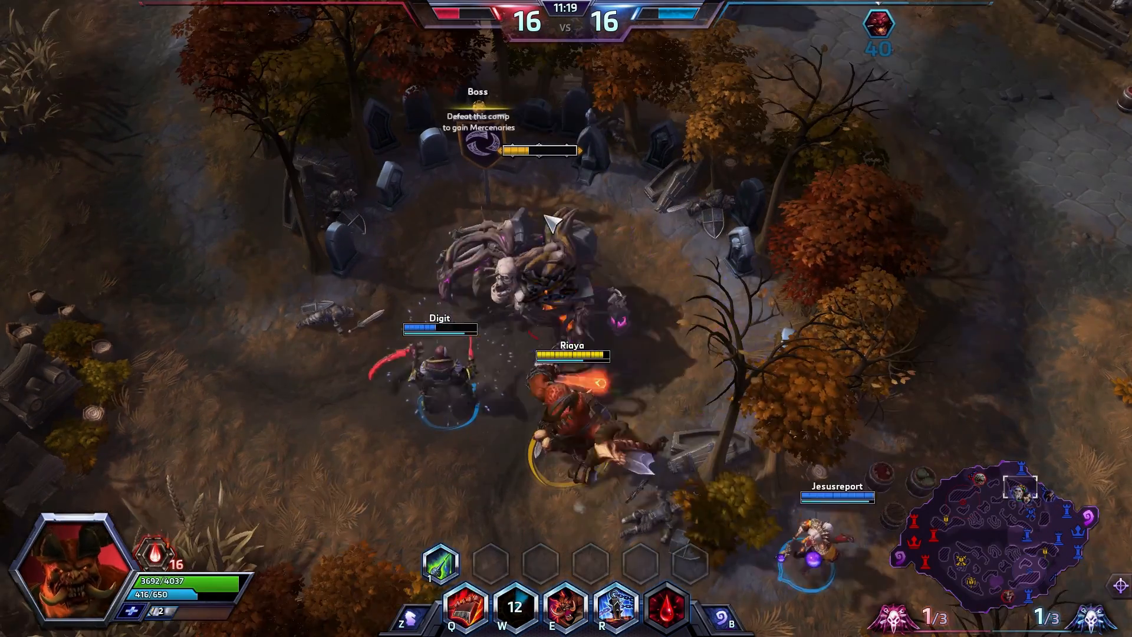
right_click(531, 262)
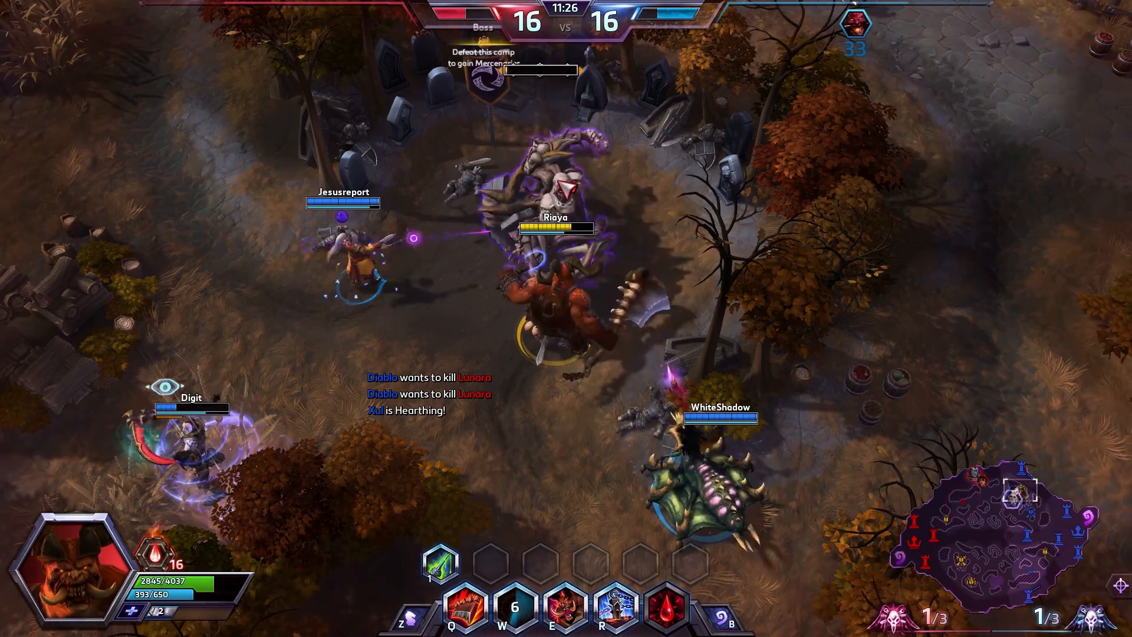
right_click(566, 237)
key(z)
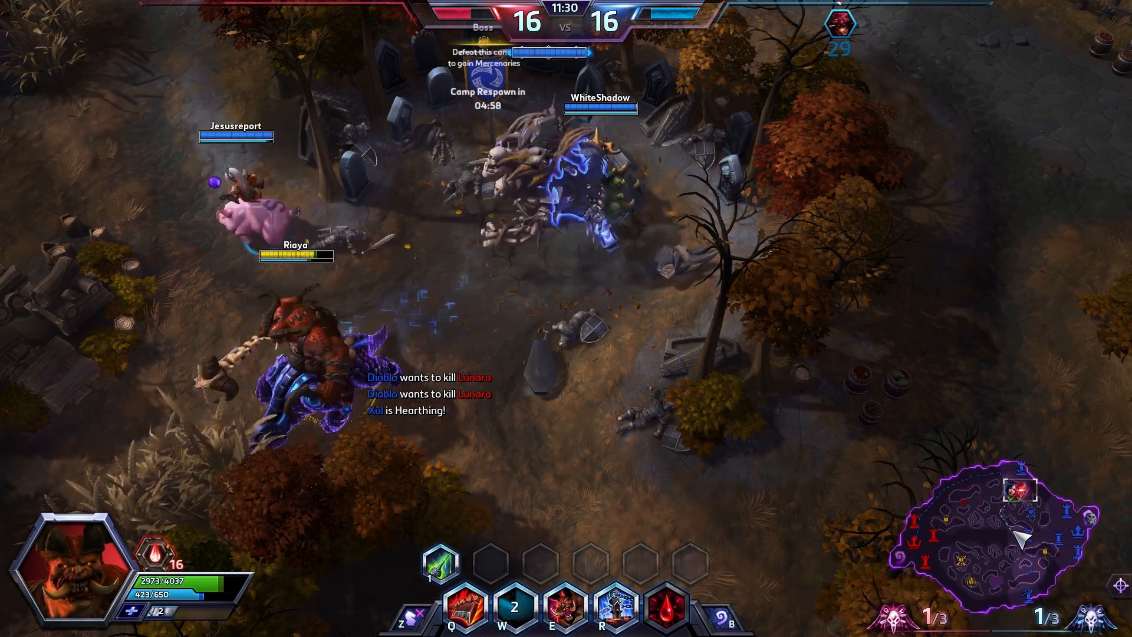
key(space)
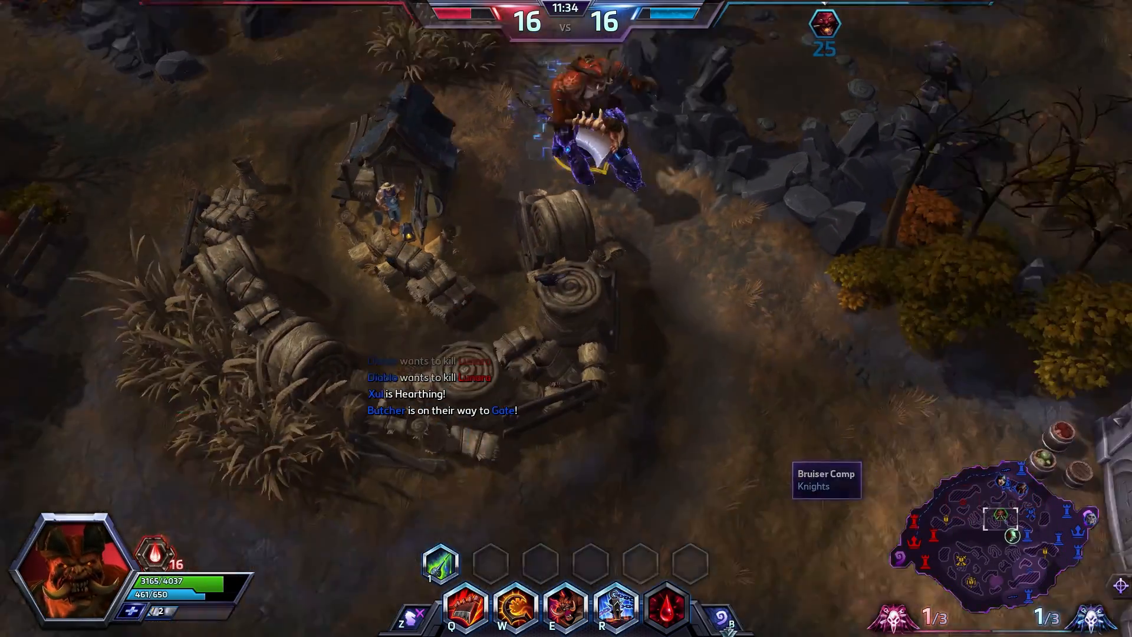
right_click(716, 494)
right_click(873, 525)
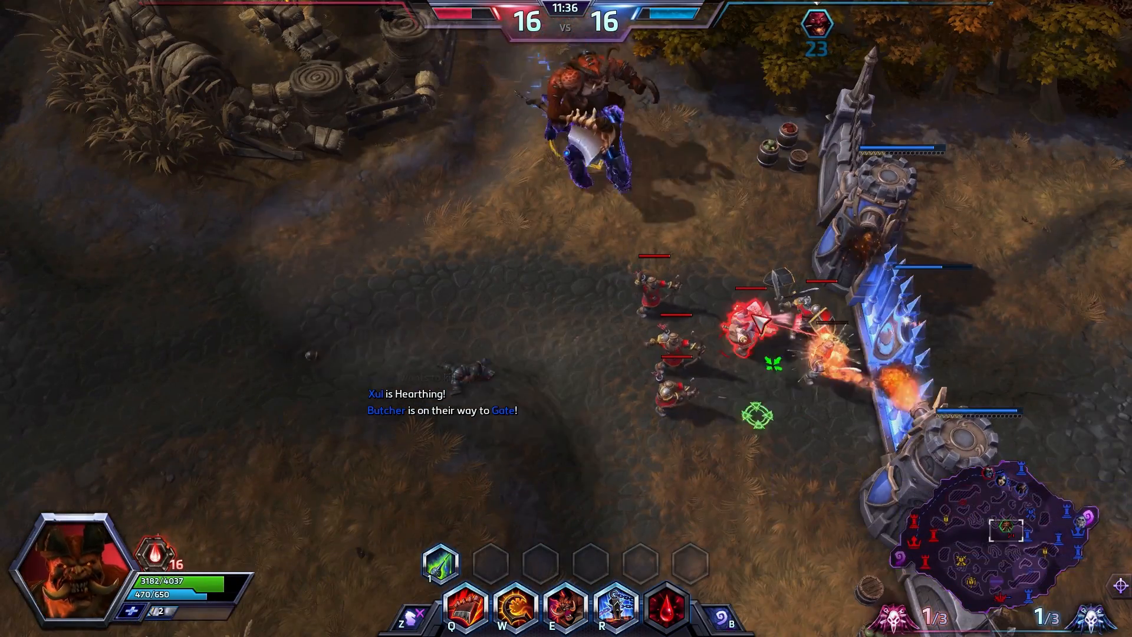
key(q)
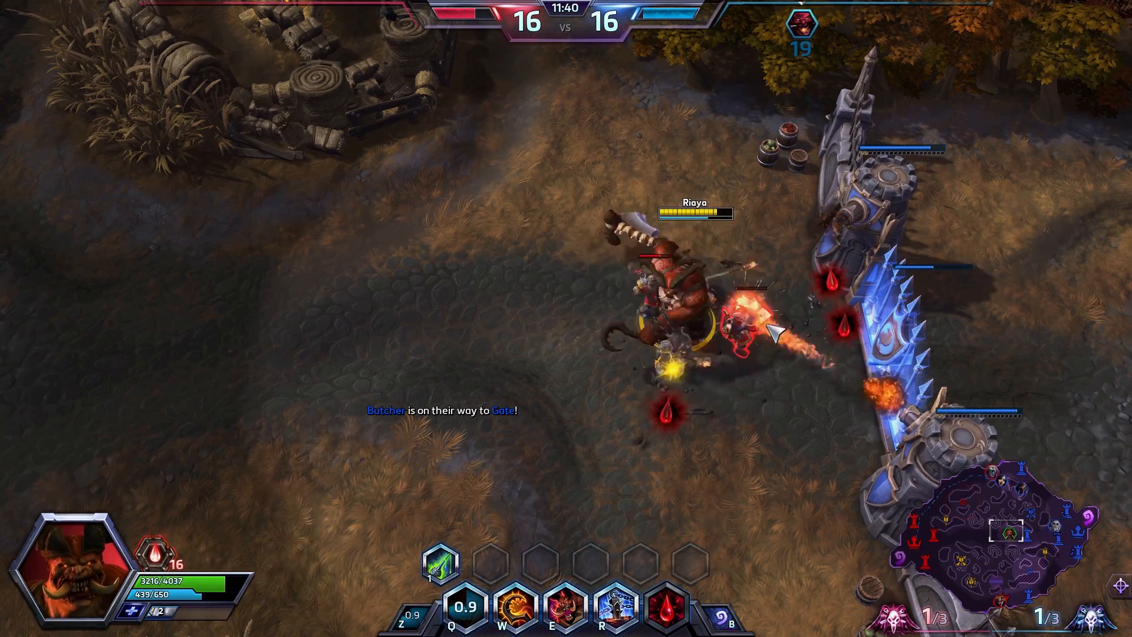
right_click(810, 321)
right_click(702, 380)
right_click(649, 396)
right_click(633, 270)
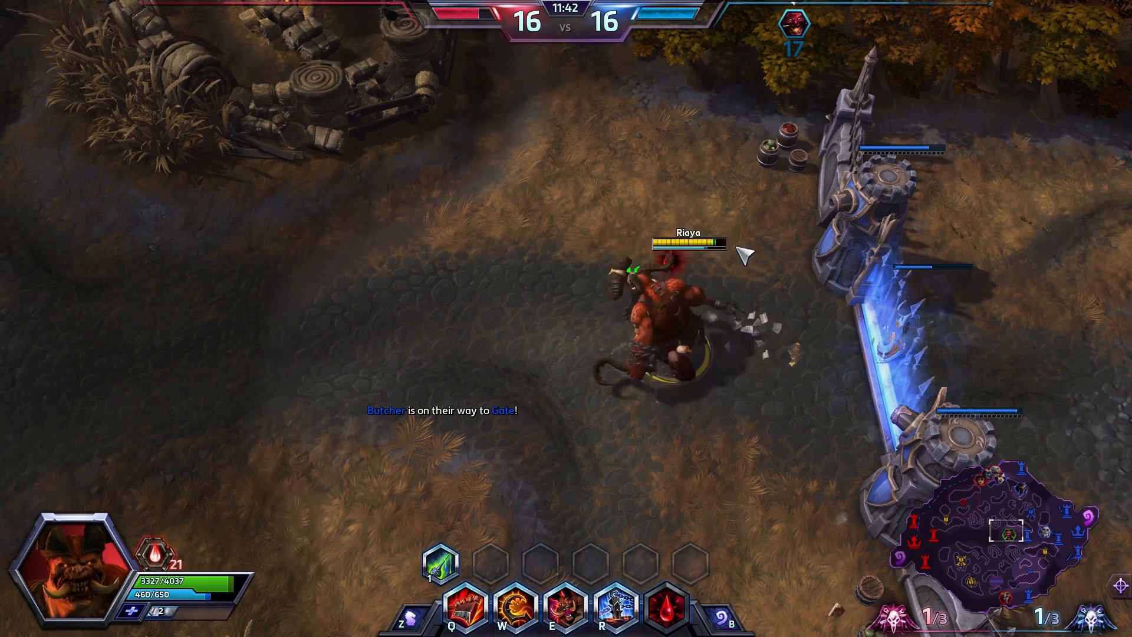
key(z)
right_click(1006, 482)
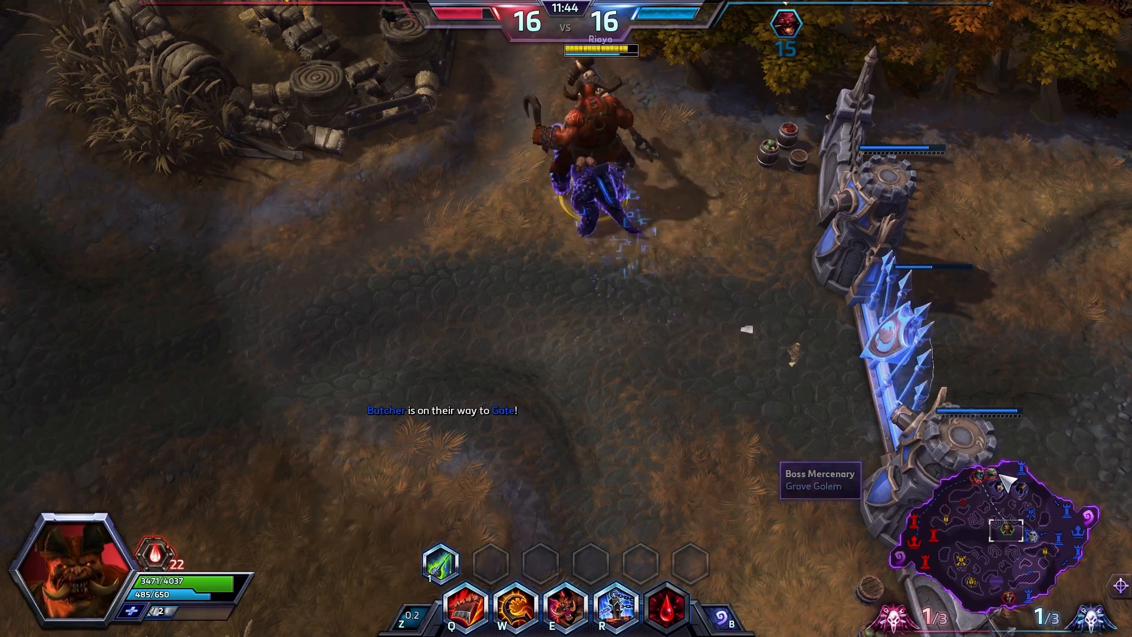
alt+right_click(981, 476)
click(991, 476)
key(space)
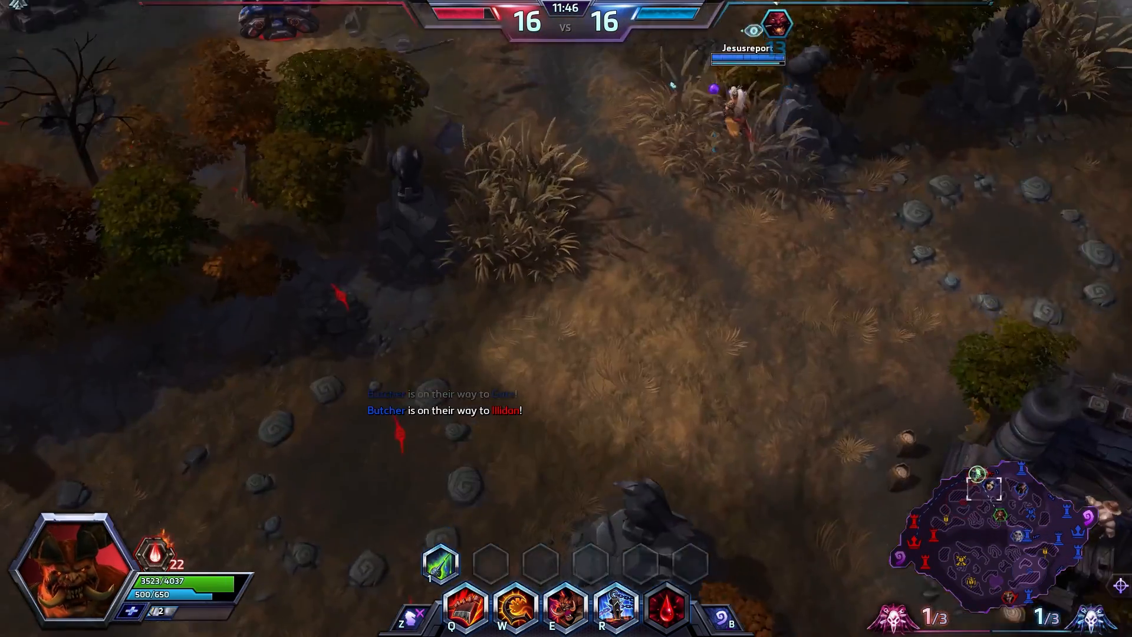
right_click(124, 299)
right_click(348, 132)
right_click(750, 285)
right_click(745, 263)
right_click(779, 304)
right_click(784, 288)
right_click(584, 402)
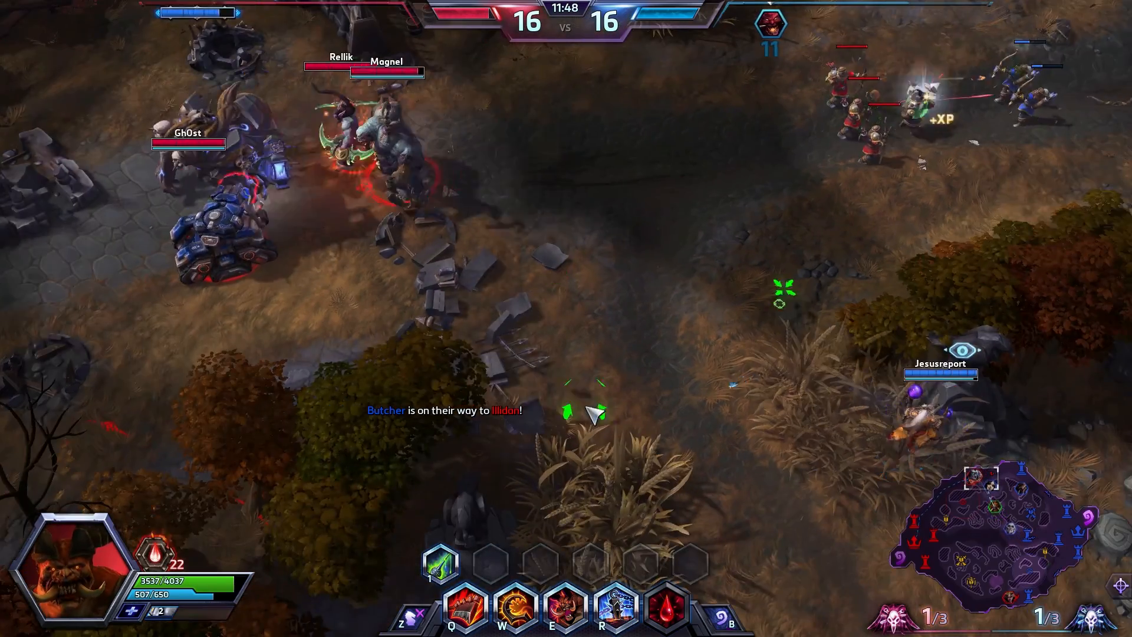
right_click(678, 300)
right_click(593, 277)
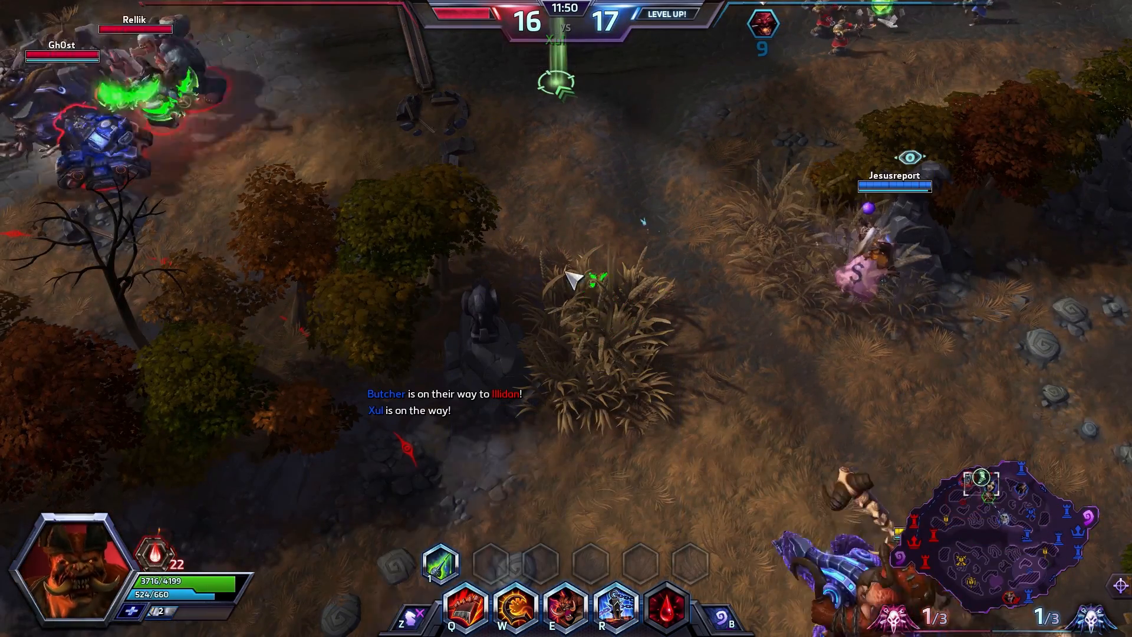
right_click(574, 174)
right_click(383, 182)
right_click(367, 111)
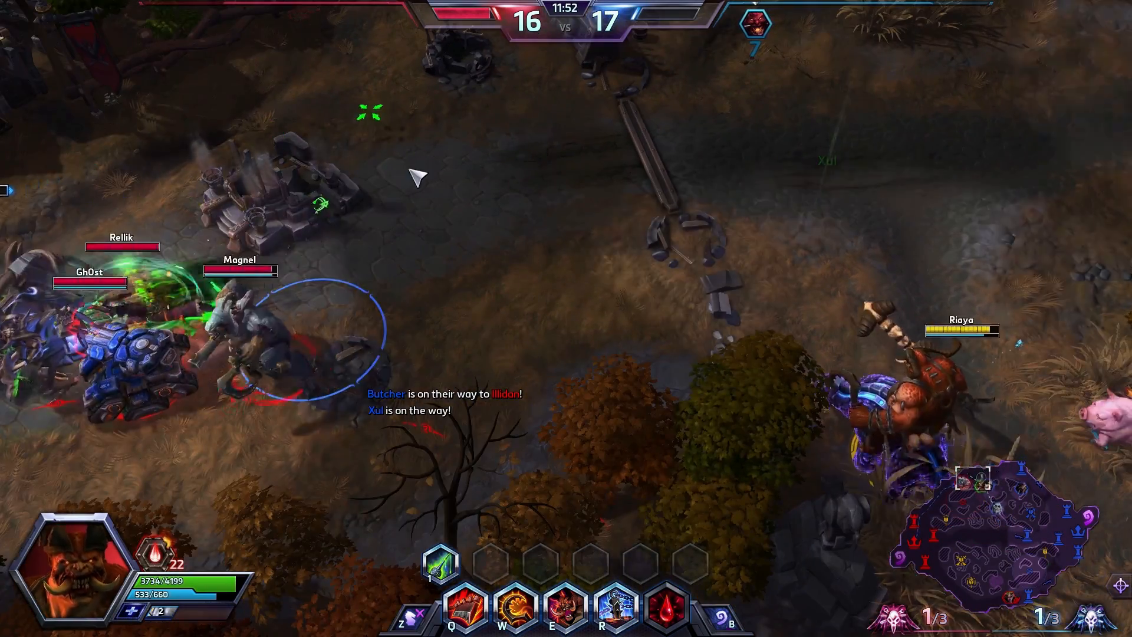
right_click(409, 178)
right_click(302, 328)
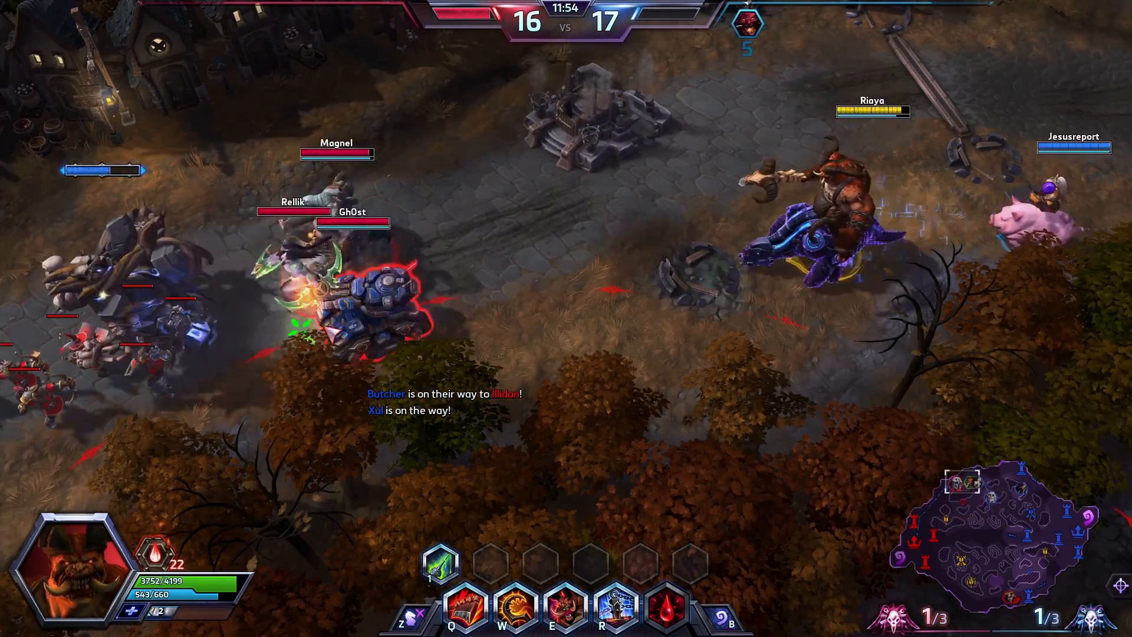
key(e)
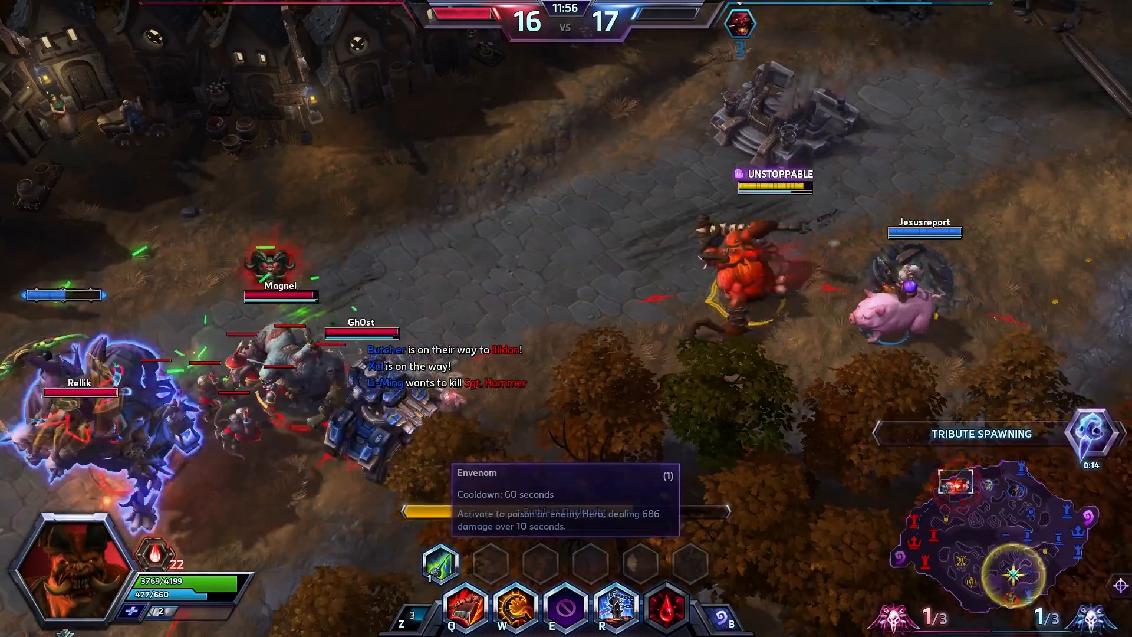
key(r)
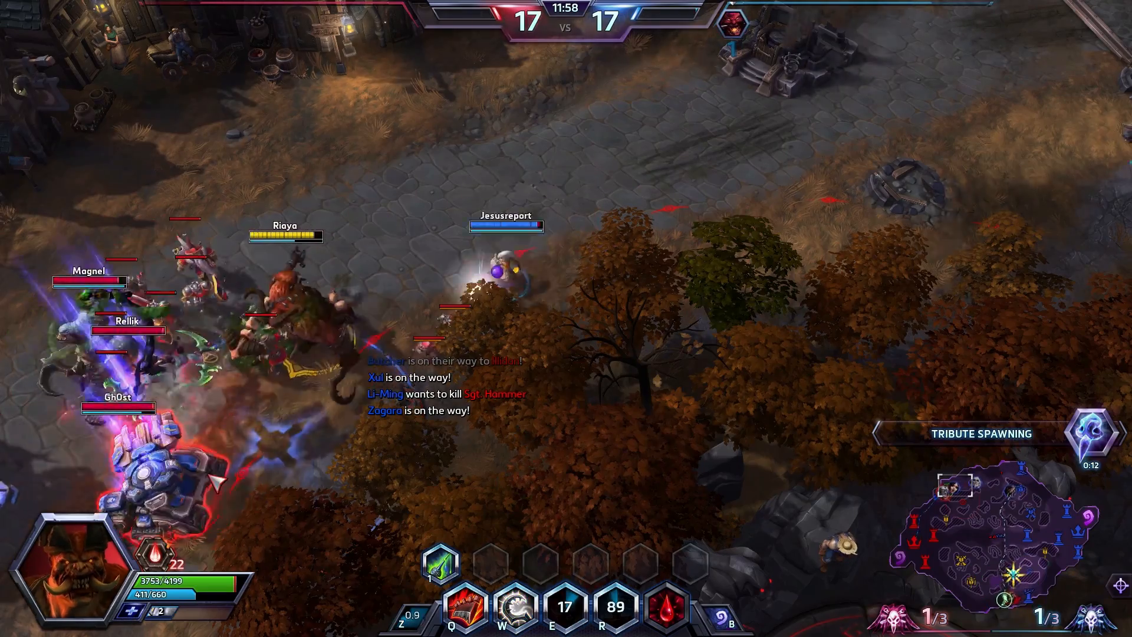
key(w)
key(q)
key(1)
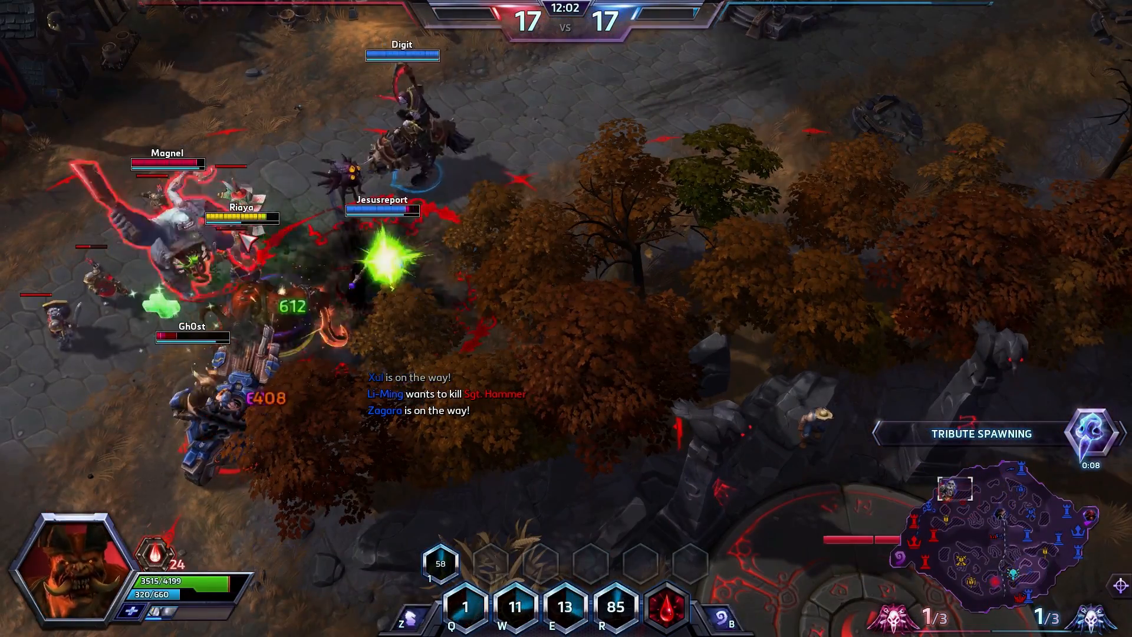
key(q)
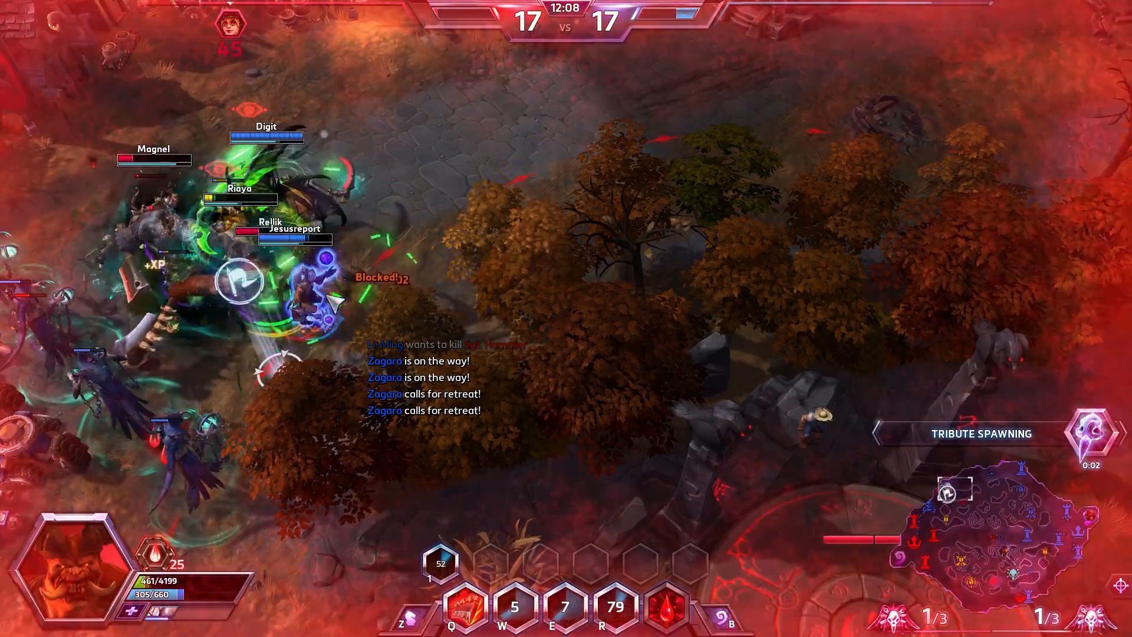
key(q)
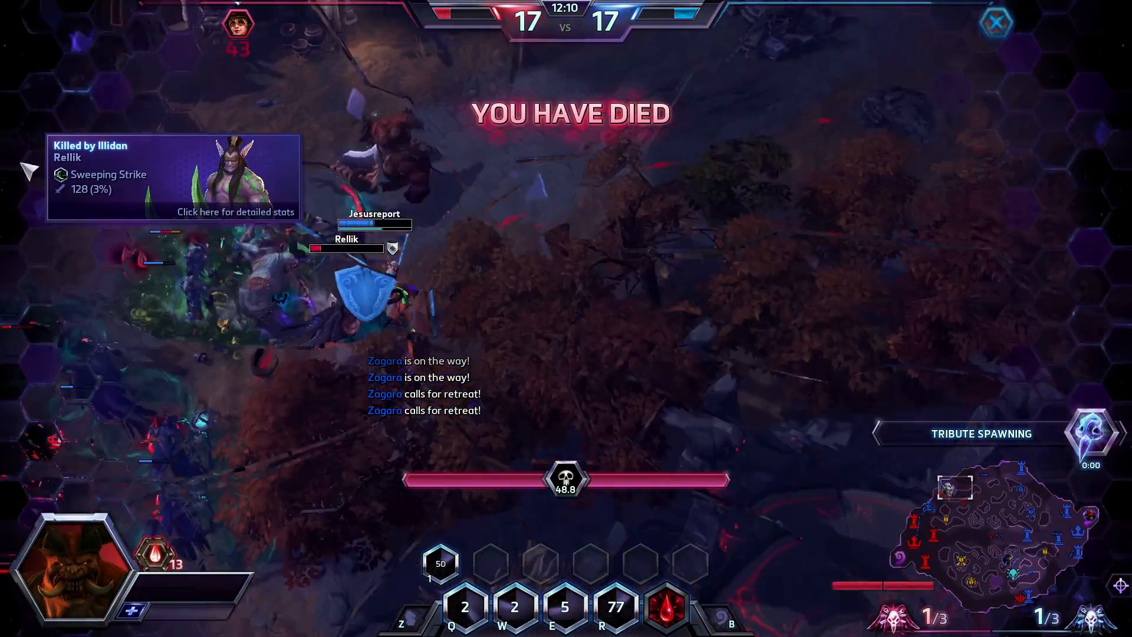